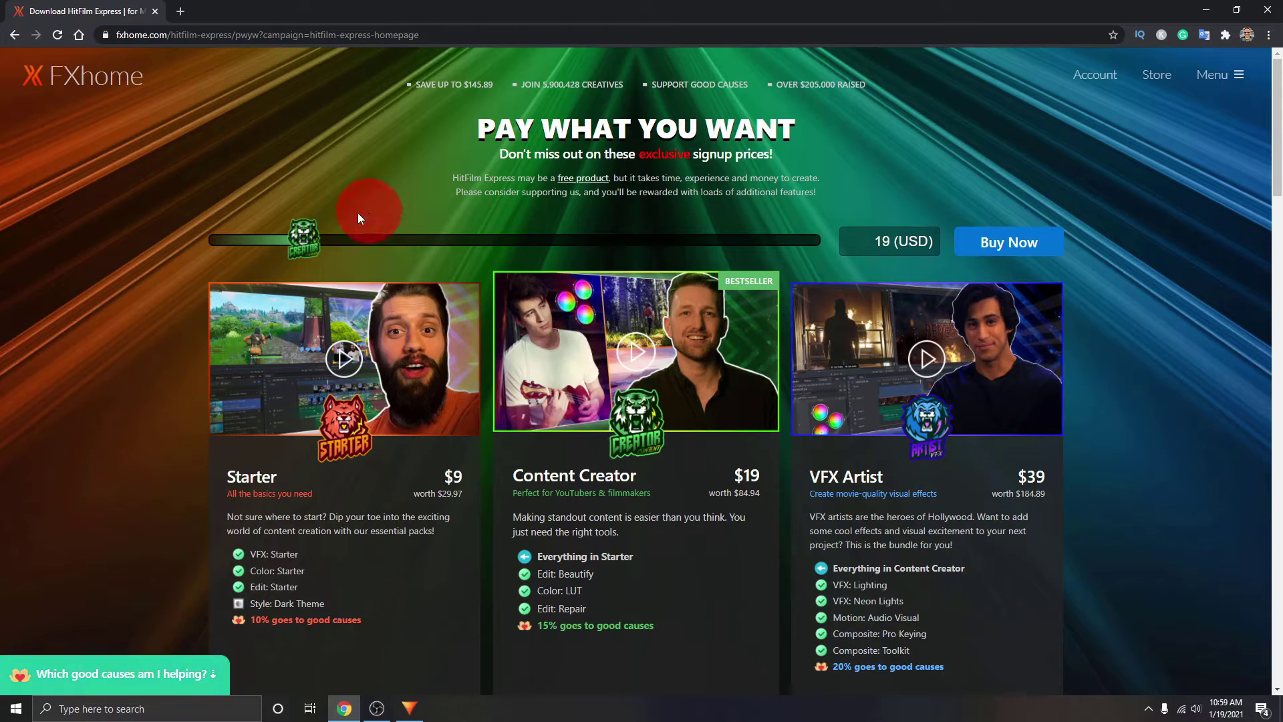
- Lower the pay-what-you-want amount for HitFilm Express to 0 USD and request the free download
{"action": "left_click_drag", "start_coordinate": [308, 243], "coordinate": [222, 238]}
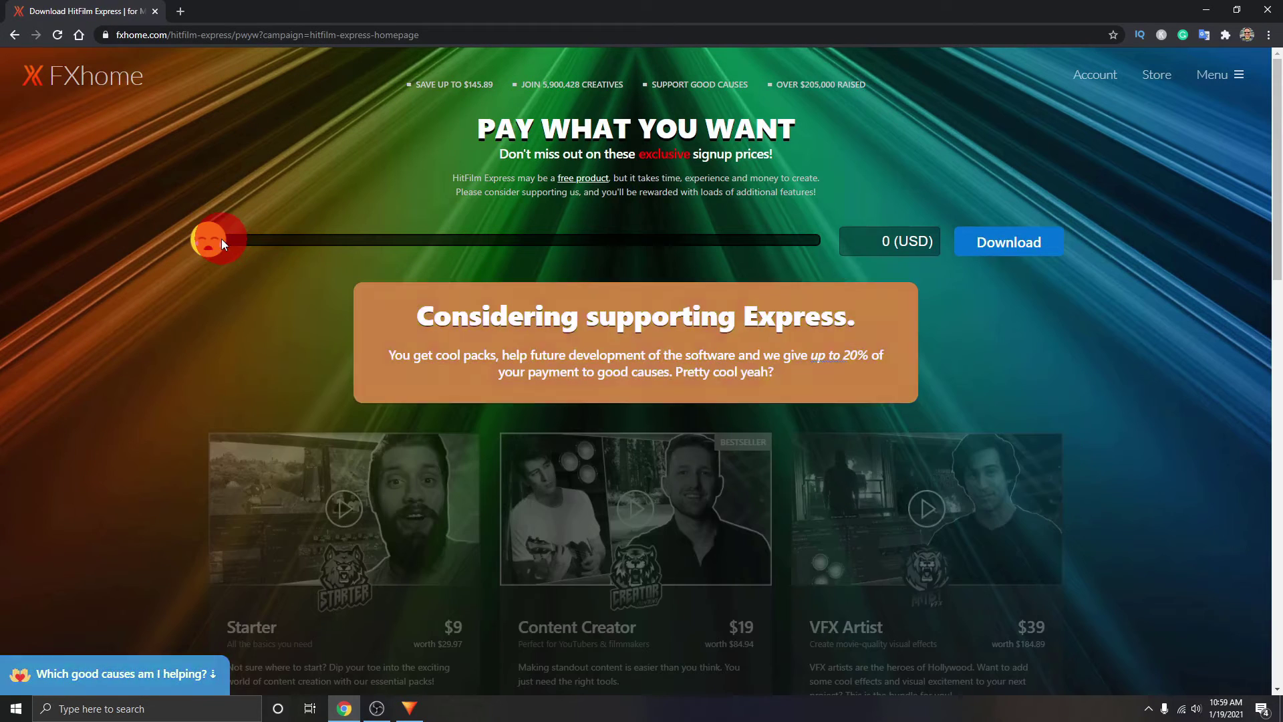
{"action": "left_click", "coordinate": [1014, 248]}
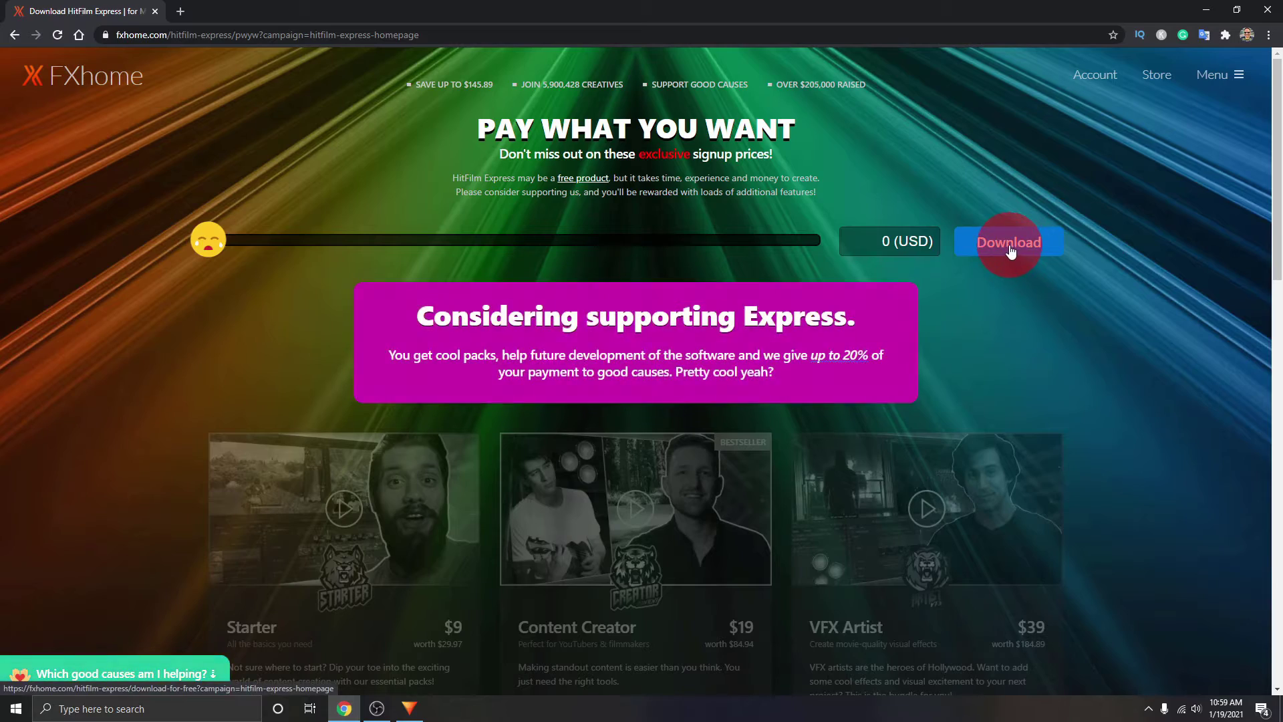
- Leave the browser, preview the desktop clip GOPR8171 in VLC media player, and close the player
{"action": "left_click", "coordinate": [1206, 10]}
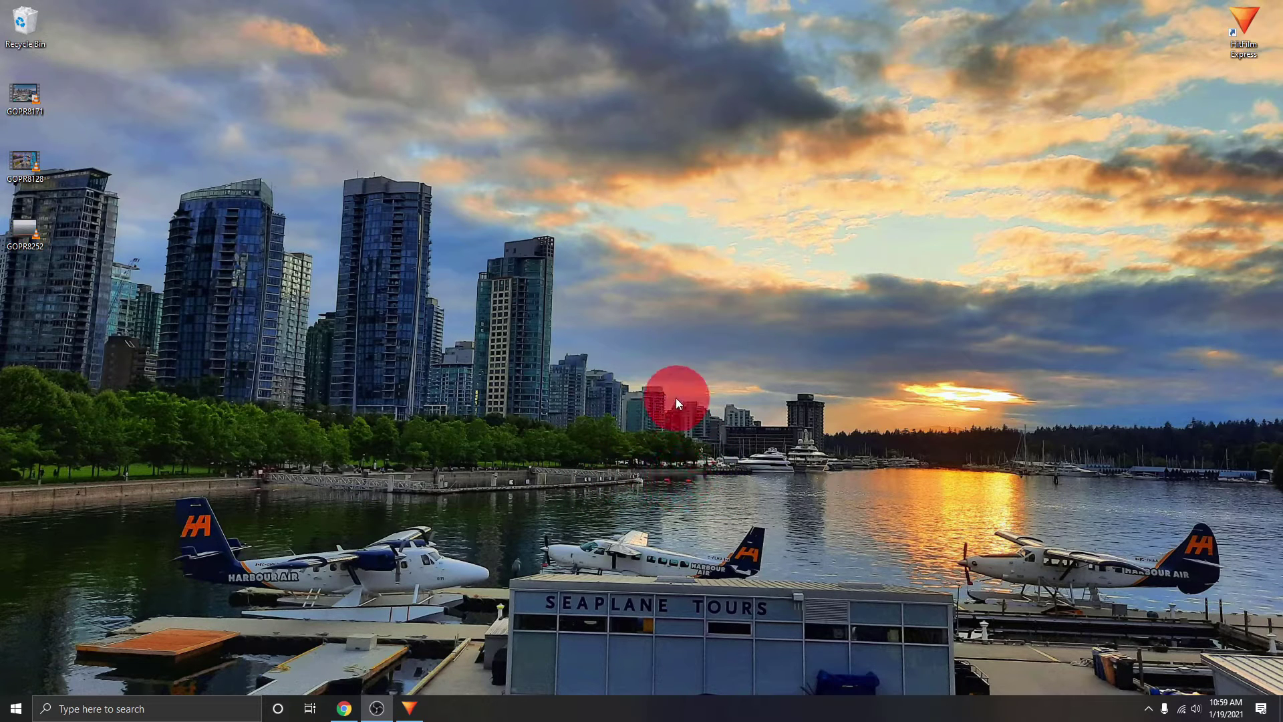
{"action": "double_click", "coordinate": [33, 97]}
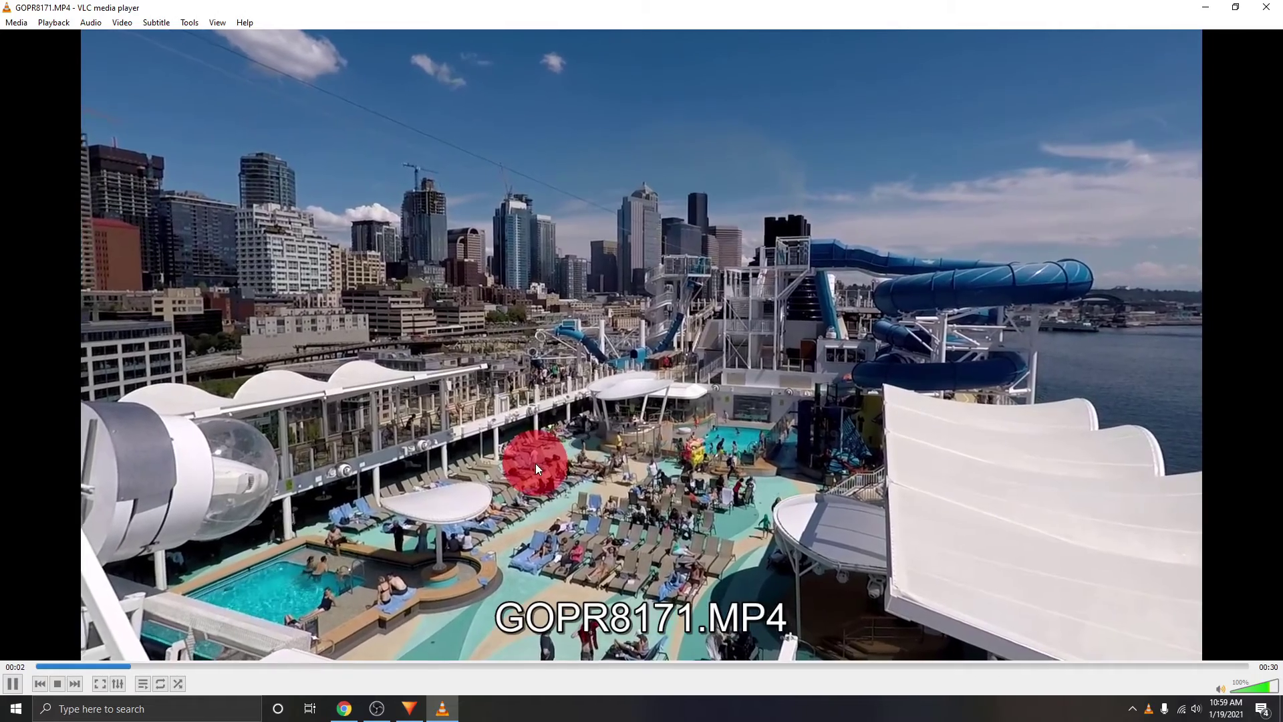
{"action": "left_click", "coordinate": [1264, 8]}
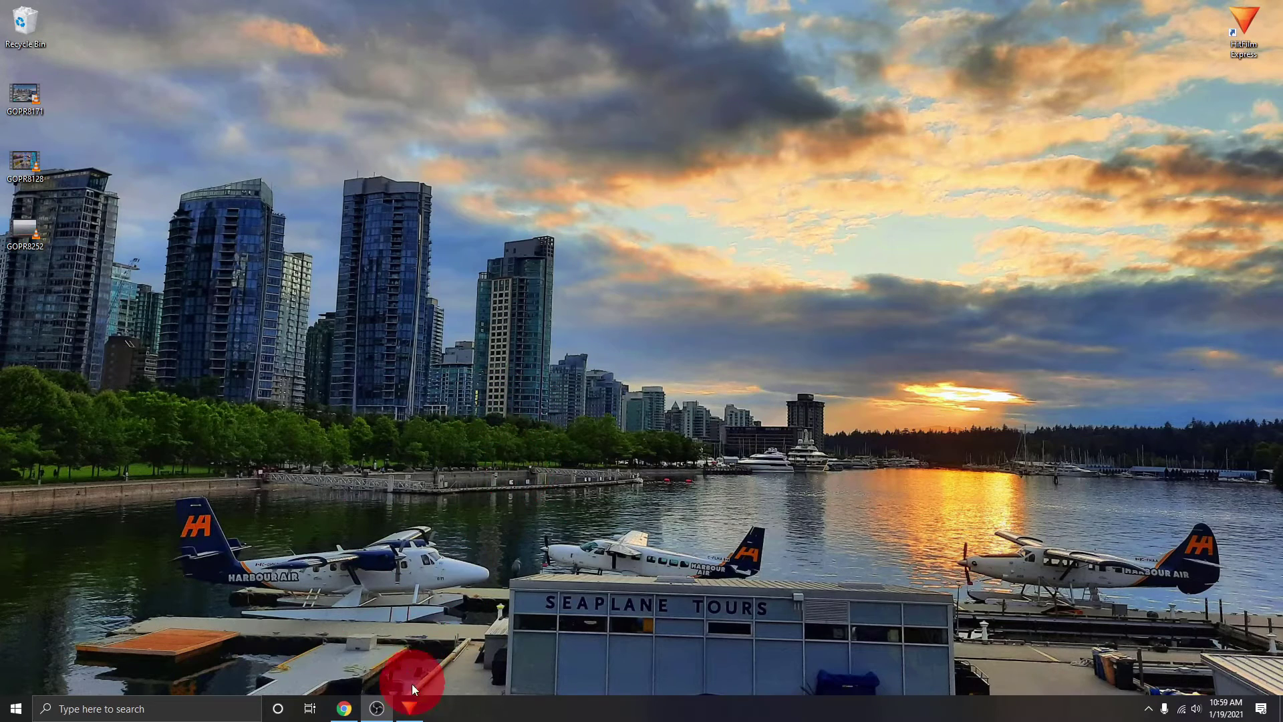
- Switch to HitFilm Express and create a new project with the 1080p Full HD @ 30 fps template
{"action": "left_click", "coordinate": [409, 707]}
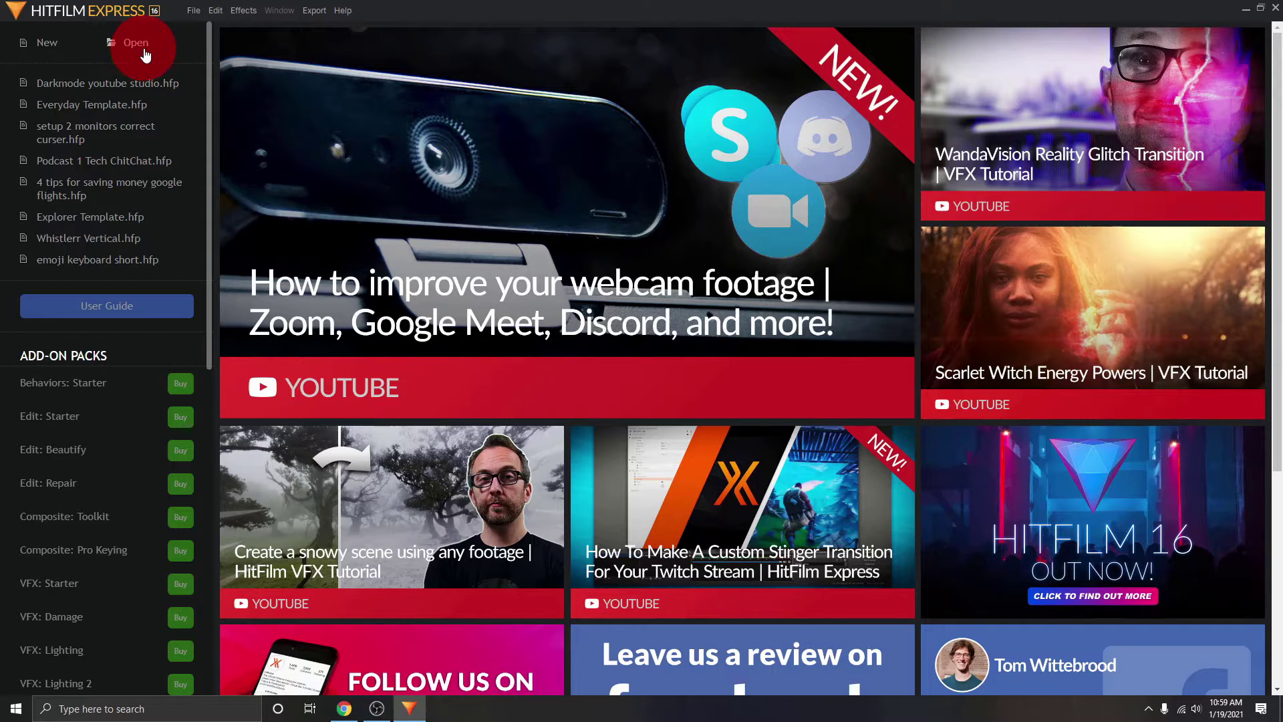
{"action": "left_click", "coordinate": [45, 52]}
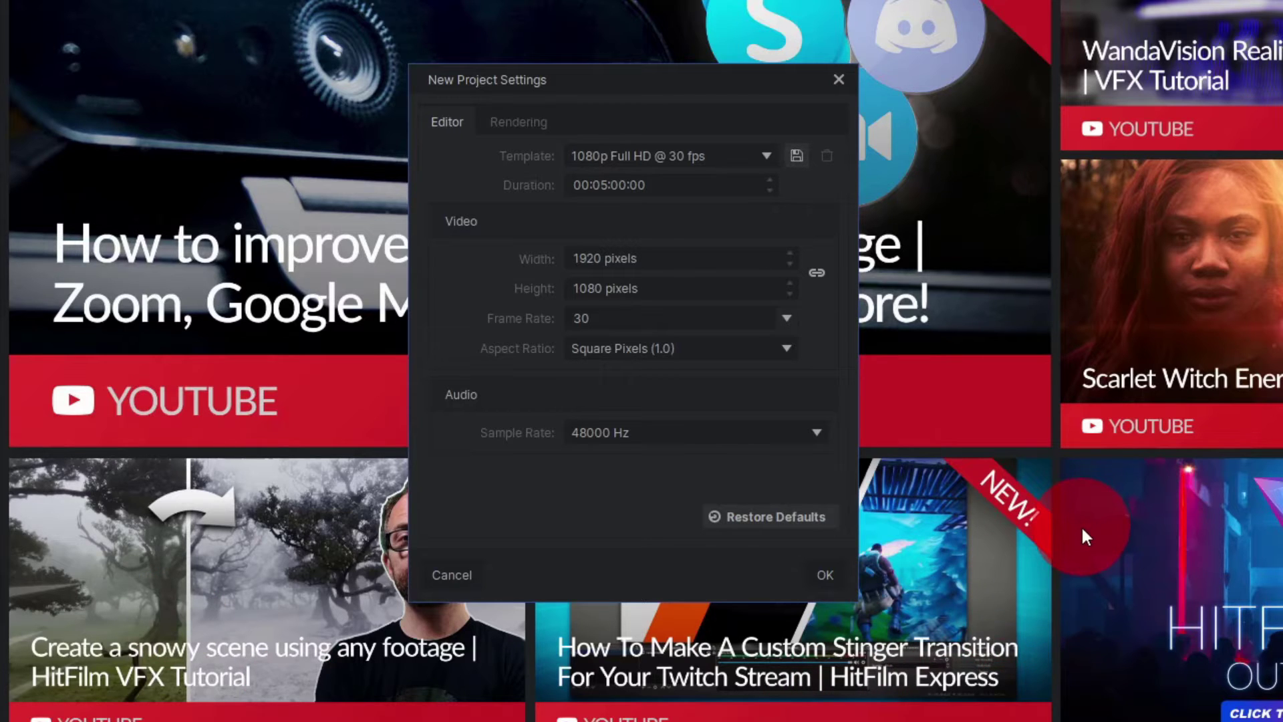
{"action": "left_click", "coordinate": [744, 167]}
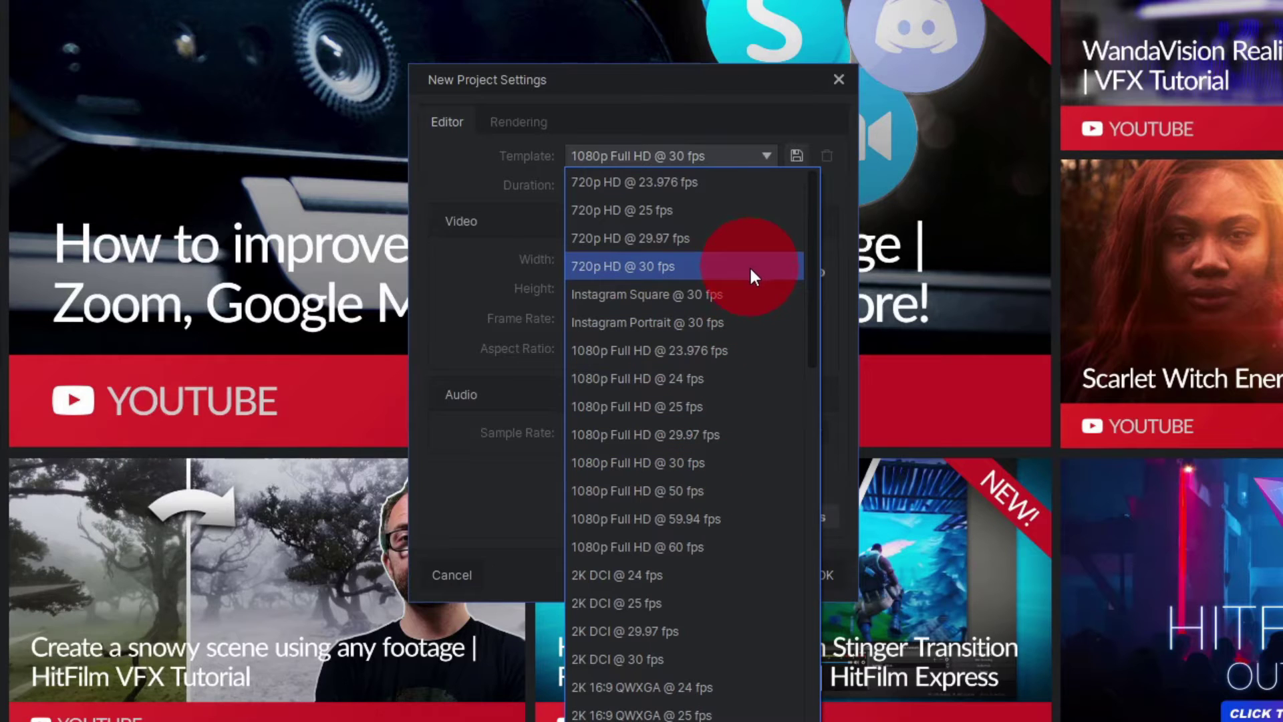
{"action": "scroll", "coordinate": [744, 279], "scroll_direction": "down", "scroll_amount": 10}
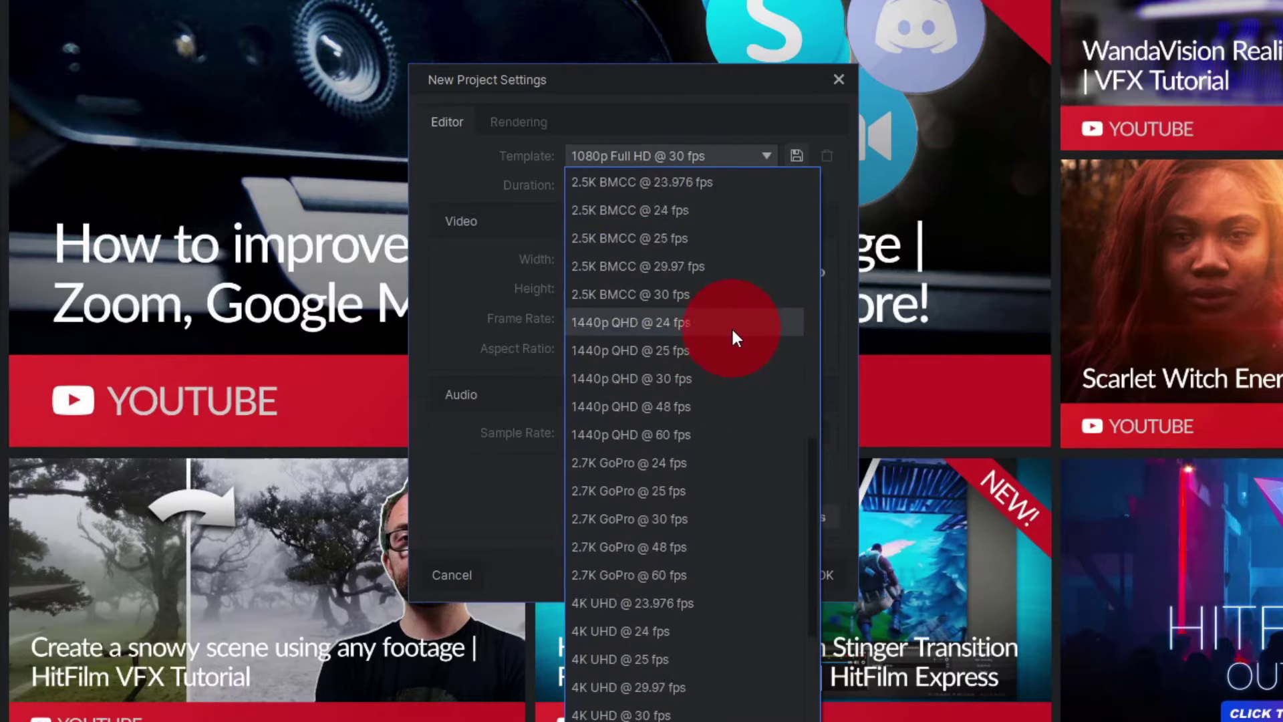
{"action": "scroll", "coordinate": [731, 326], "scroll_direction": "down", "scroll_amount": 3}
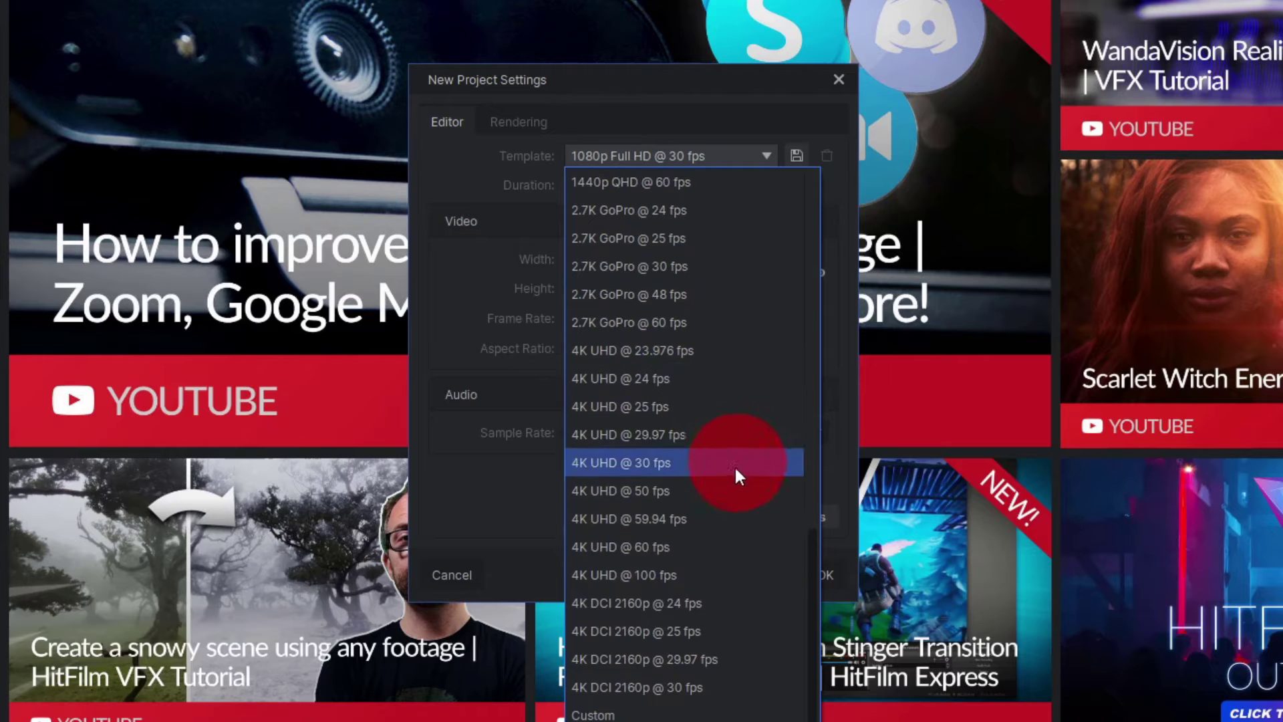
{"action": "scroll", "coordinate": [735, 467], "scroll_direction": "up", "scroll_amount": 8}
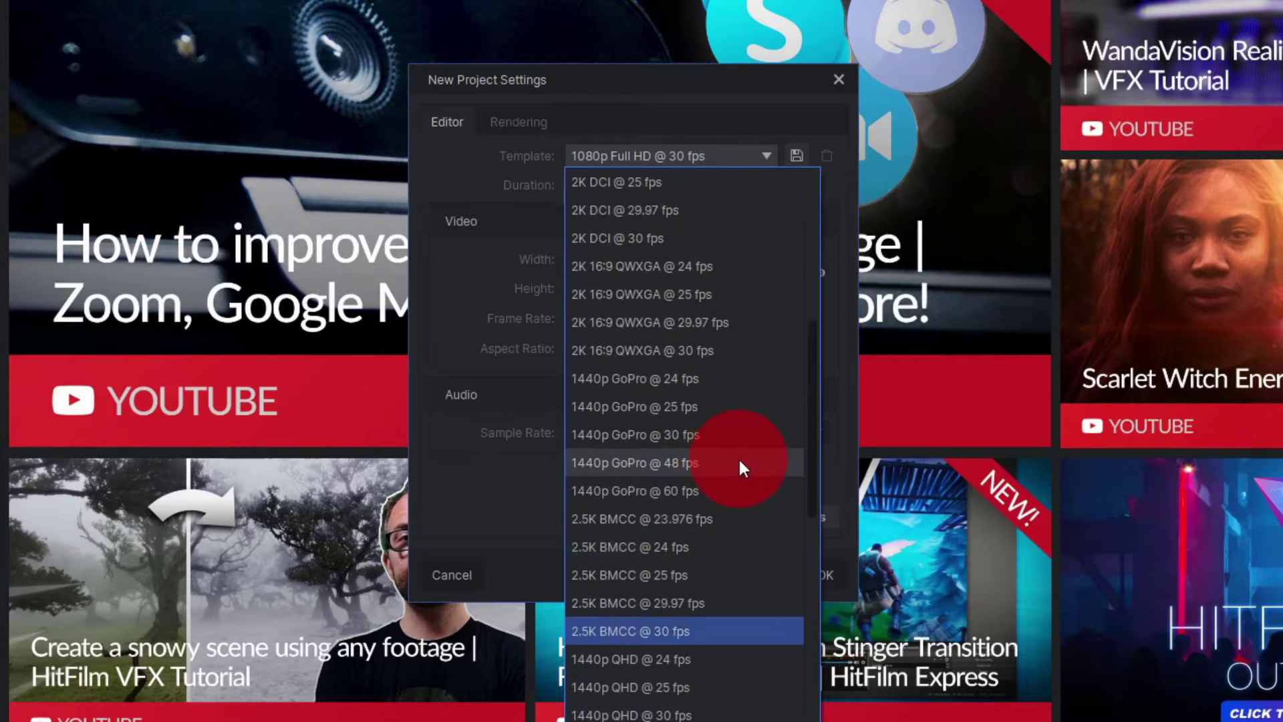
{"action": "scroll", "coordinate": [774, 413], "scroll_direction": "up", "scroll_amount": 2}
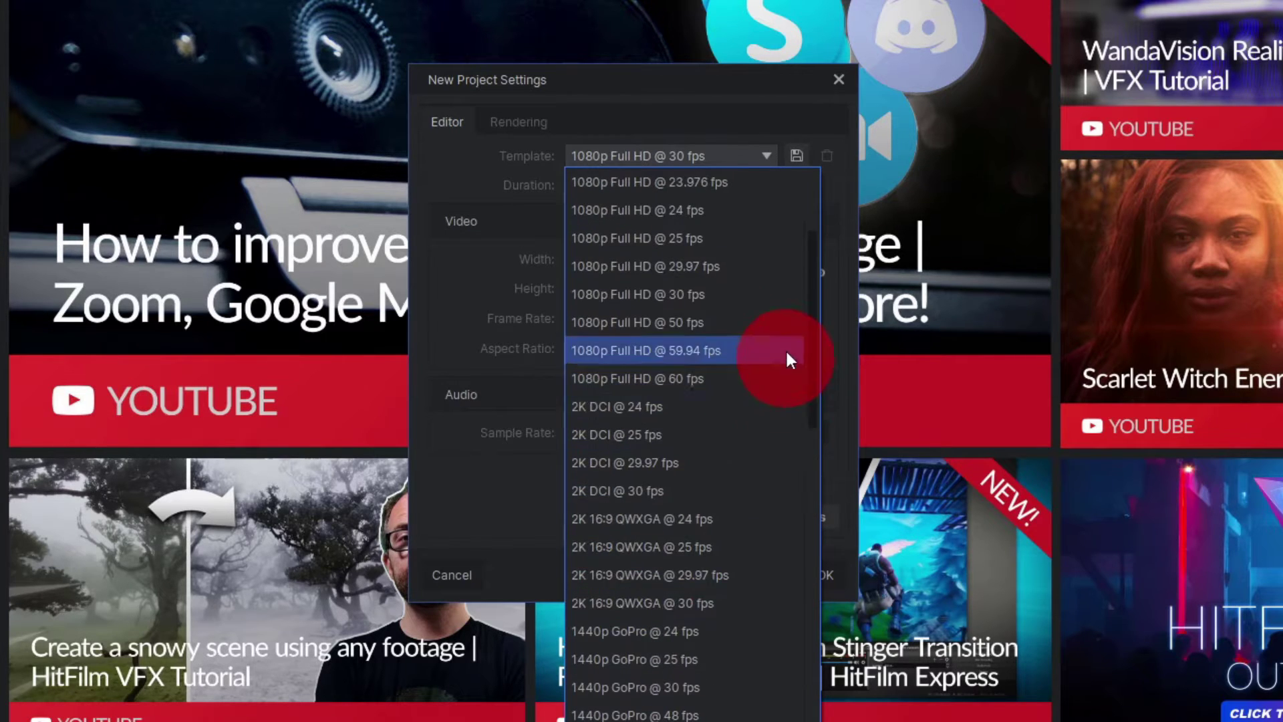
{"action": "left_click", "coordinate": [751, 303]}
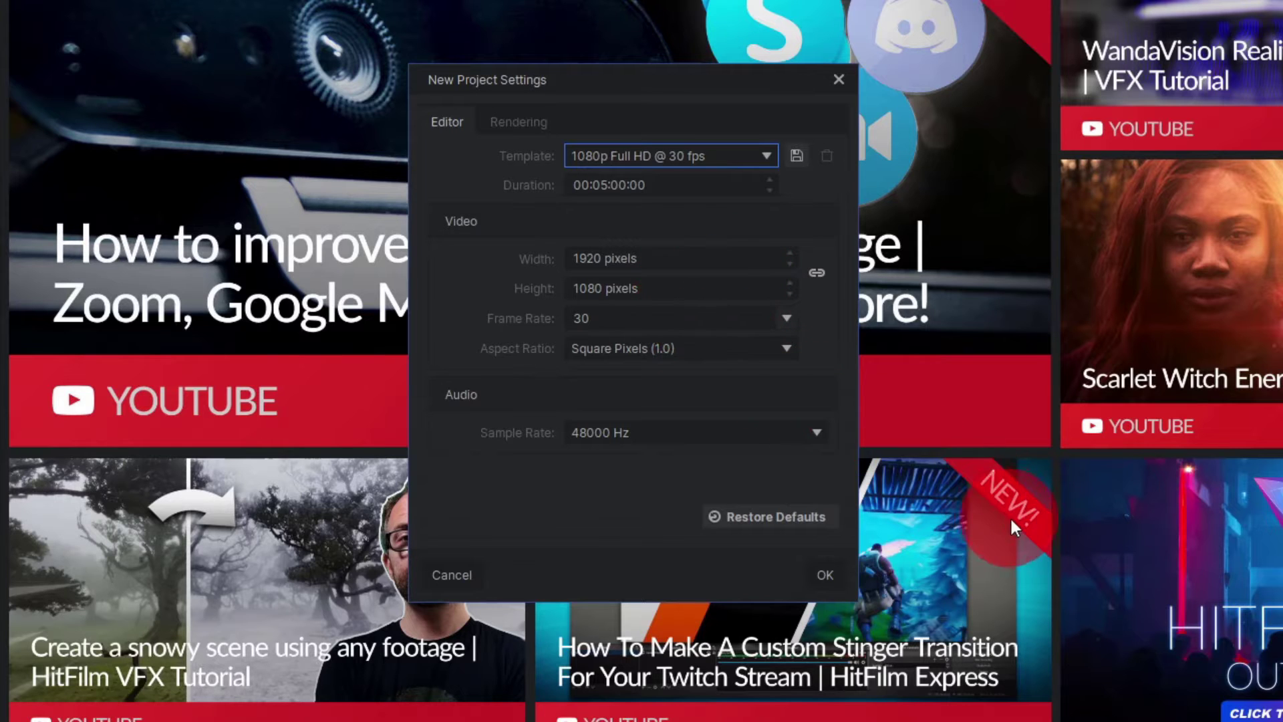
{"action": "left_click", "coordinate": [826, 574]}
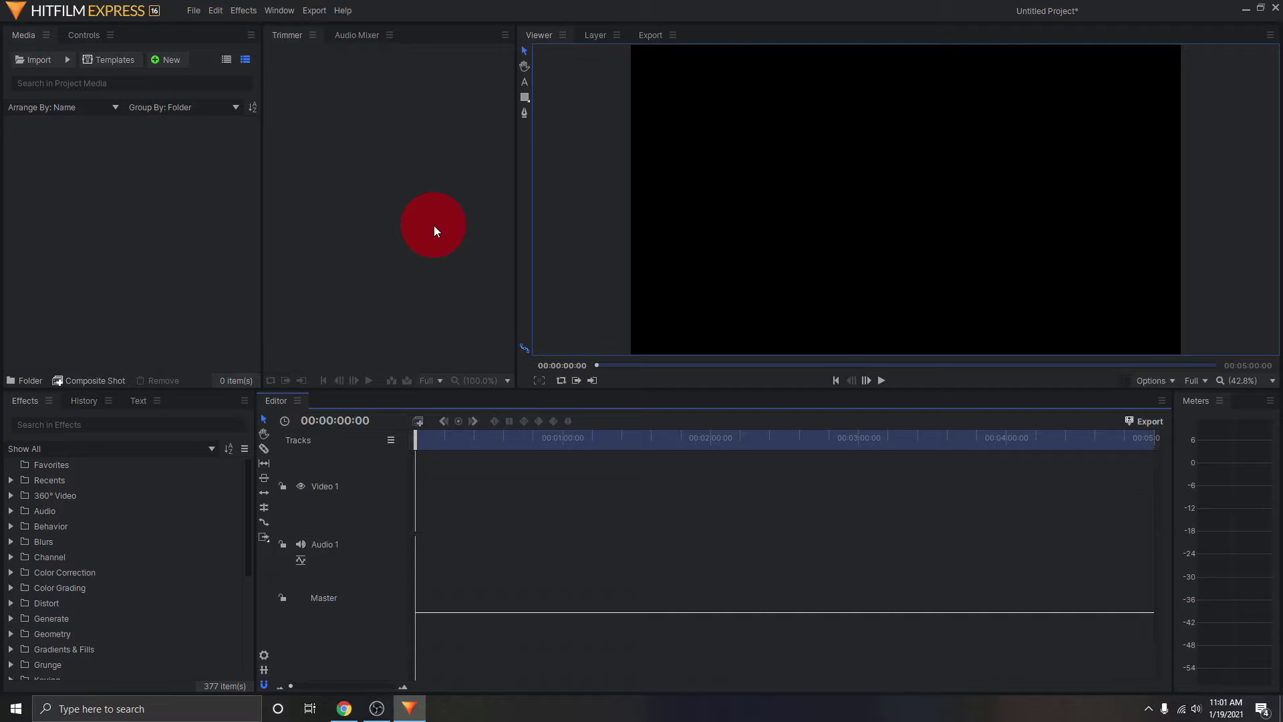
- Apply the Editing workspace and narrow the Trimmer area to give the Viewer more width
{"action": "left_click", "coordinate": [281, 10]}
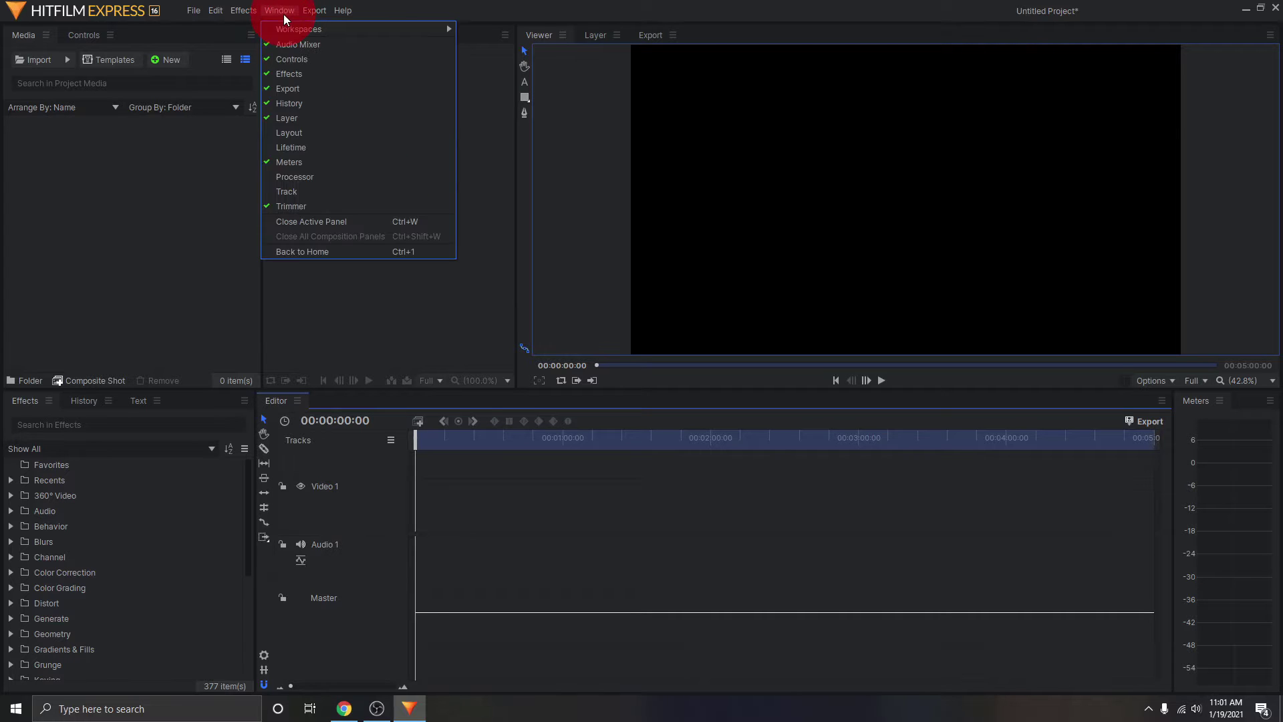
{"action": "mouse_move", "coordinate": [305, 31]}
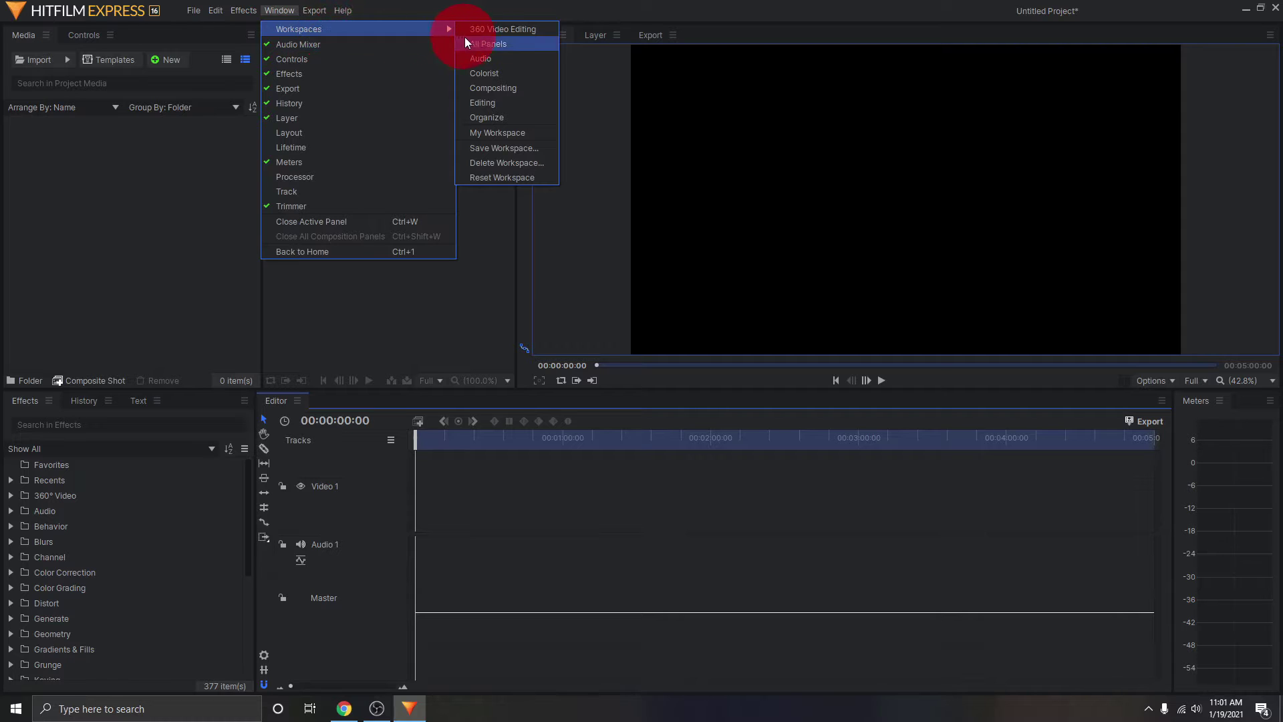
{"action": "left_click", "coordinate": [502, 103]}
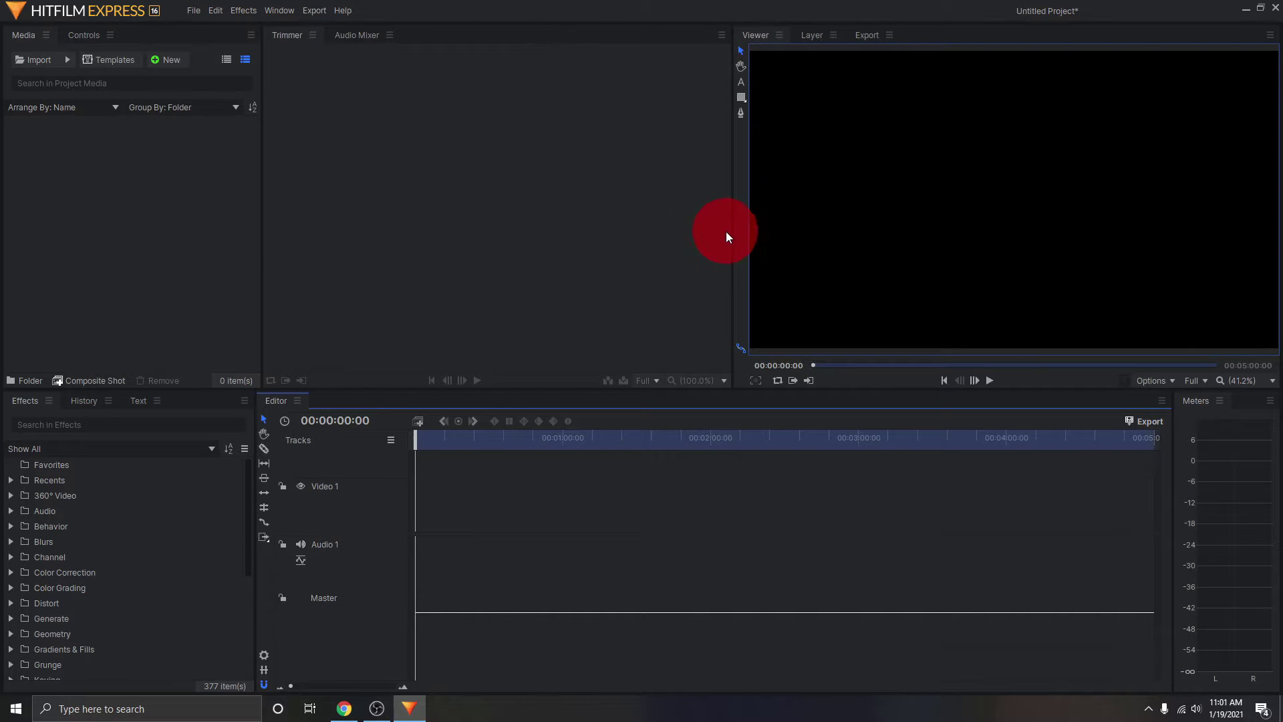
{"action": "left_click_drag", "start_coordinate": [730, 230], "coordinate": [530, 230]}
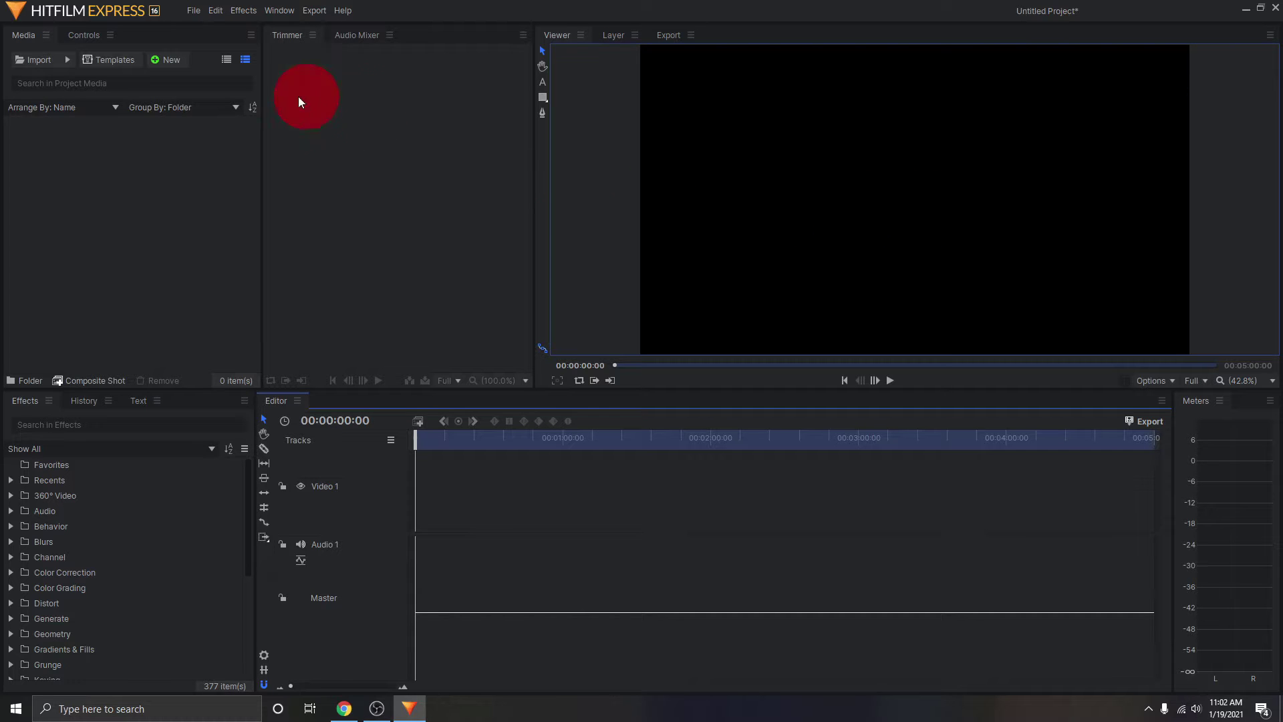
- Show the Audio Mixer and look through the list of effect categories
{"action": "left_click", "coordinate": [357, 37]}
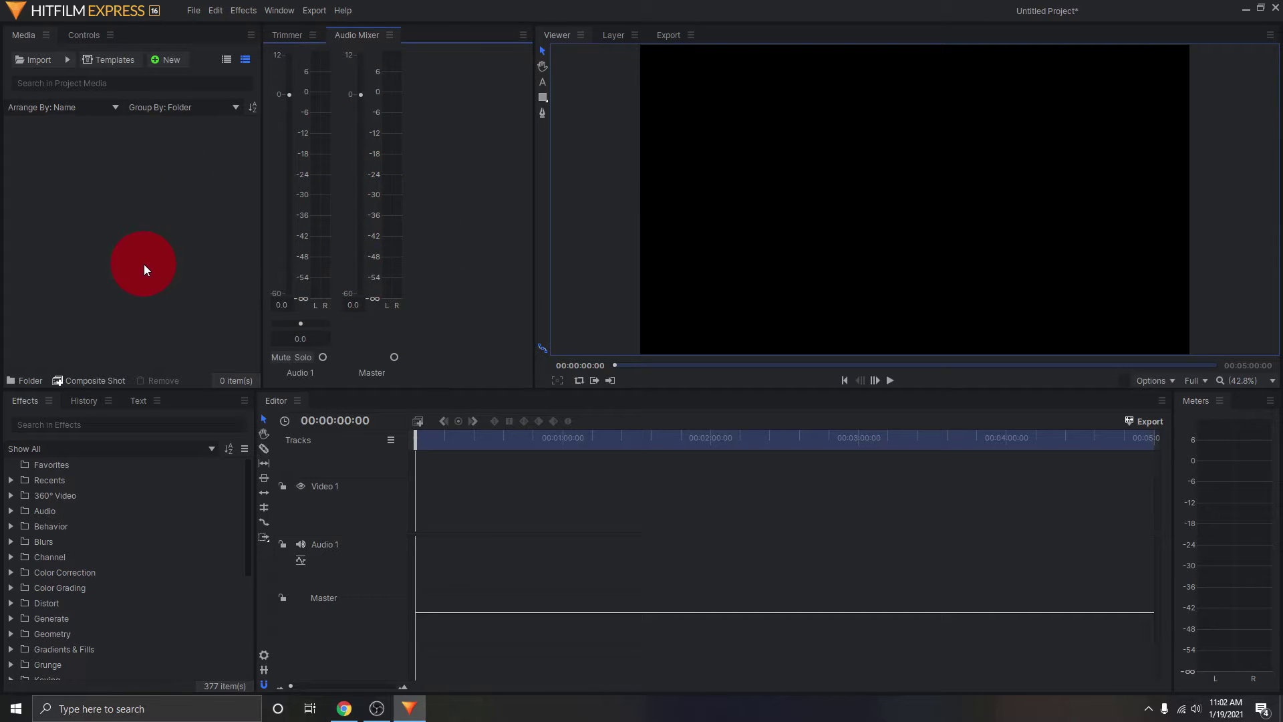
{"action": "scroll", "coordinate": [130, 537], "scroll_direction": "down", "scroll_amount": 3}
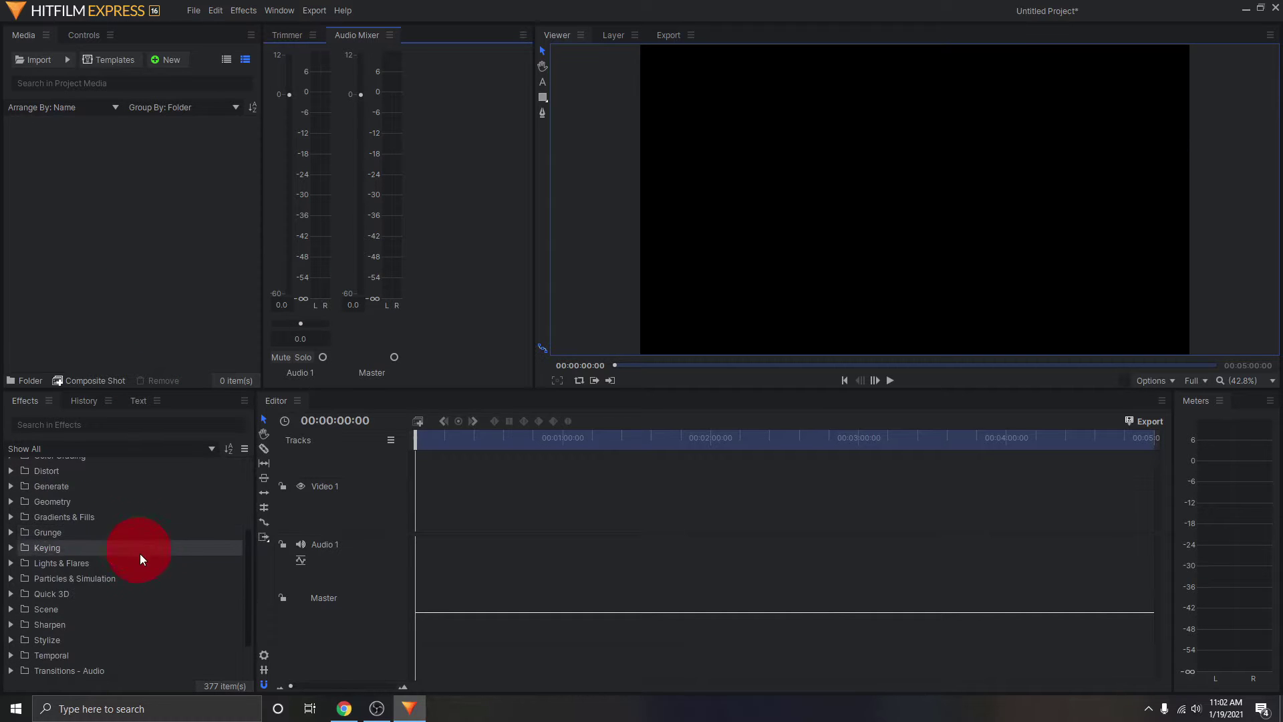
{"action": "scroll", "coordinate": [144, 580], "scroll_direction": "up", "scroll_amount": 3}
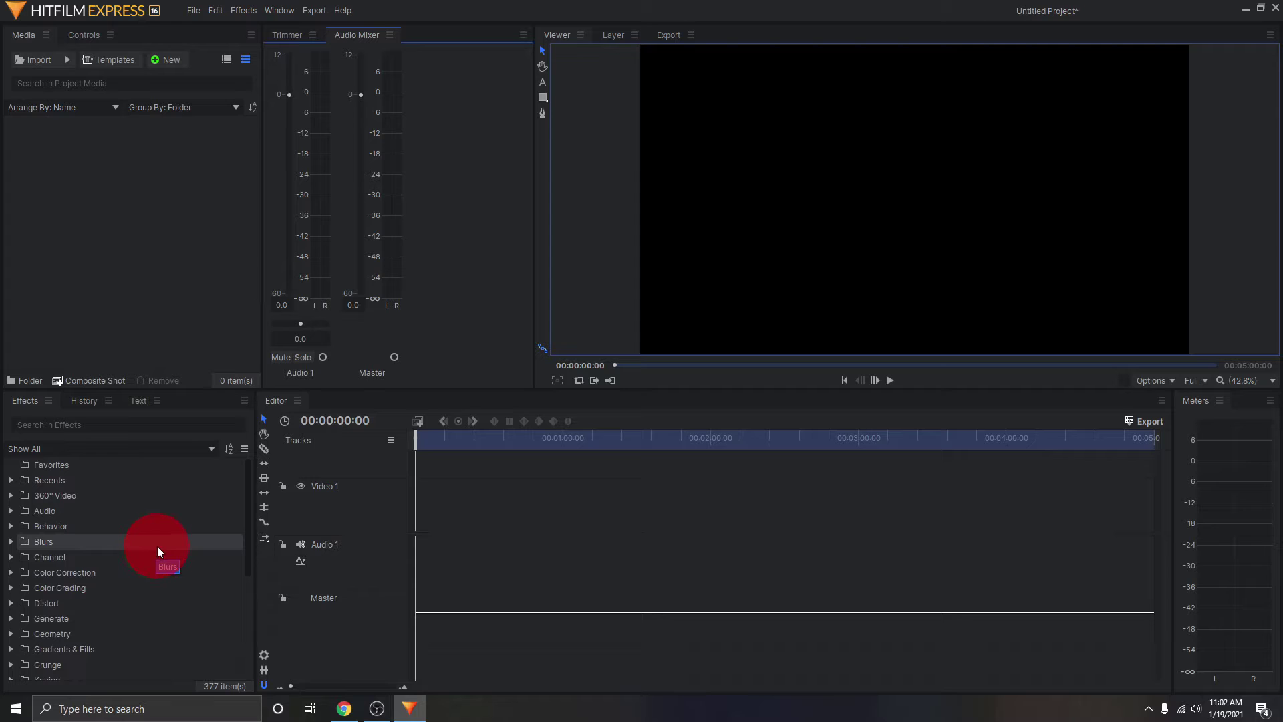
{"action": "left_click_drag", "start_coordinate": [158, 549], "coordinate": [463, 535]}
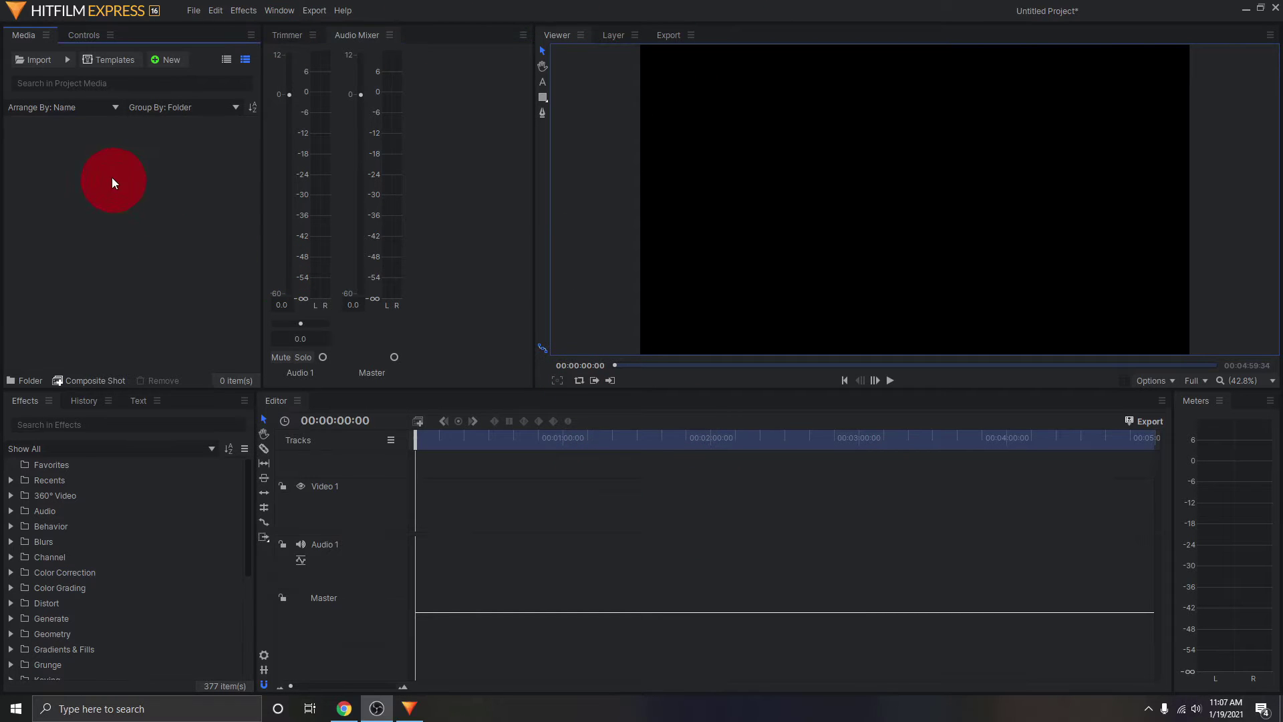
- Import the video GOPR8252 from the Desktop folder into the project media
{"action": "left_click", "coordinate": [39, 61]}
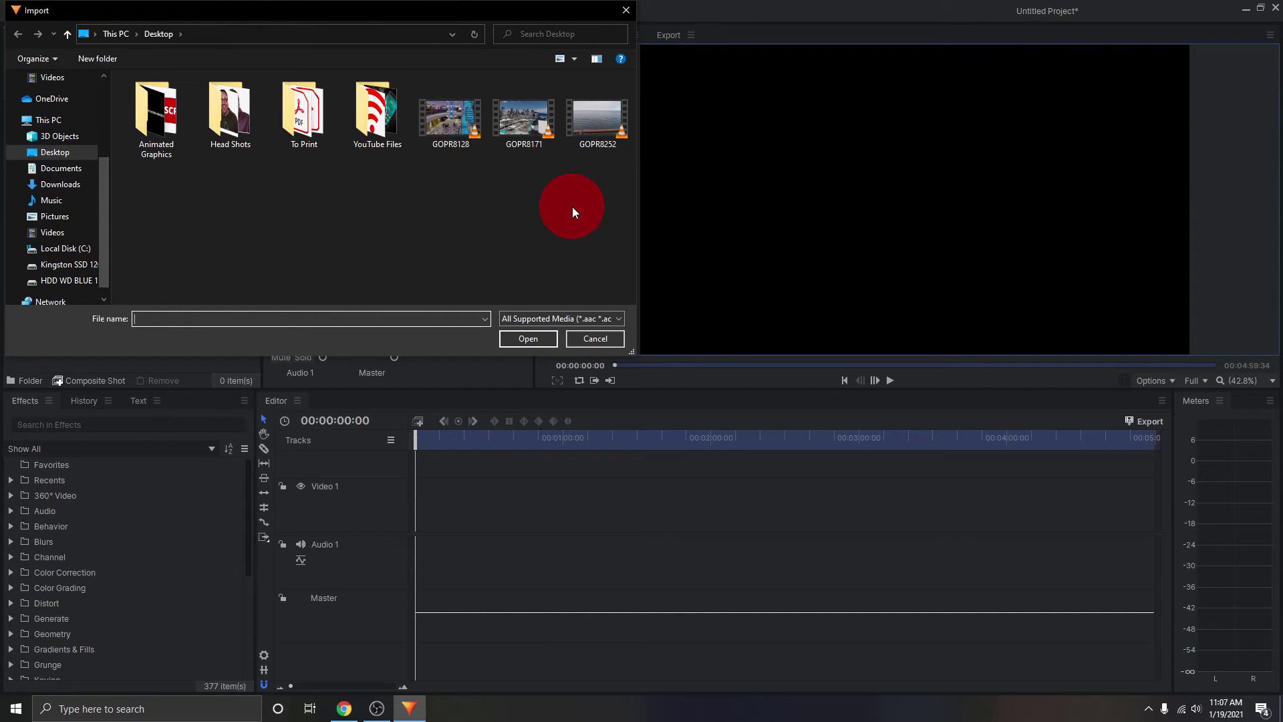
{"action": "left_click", "coordinate": [597, 118]}
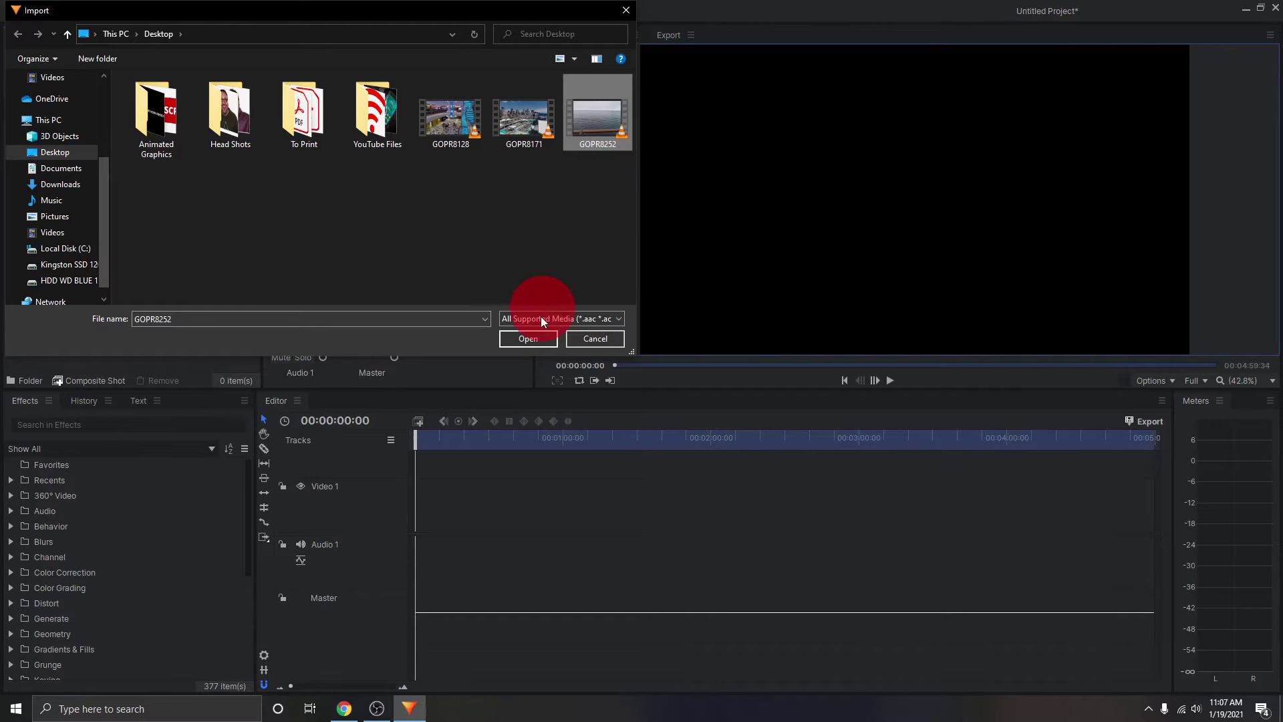
{"action": "left_click", "coordinate": [532, 338]}
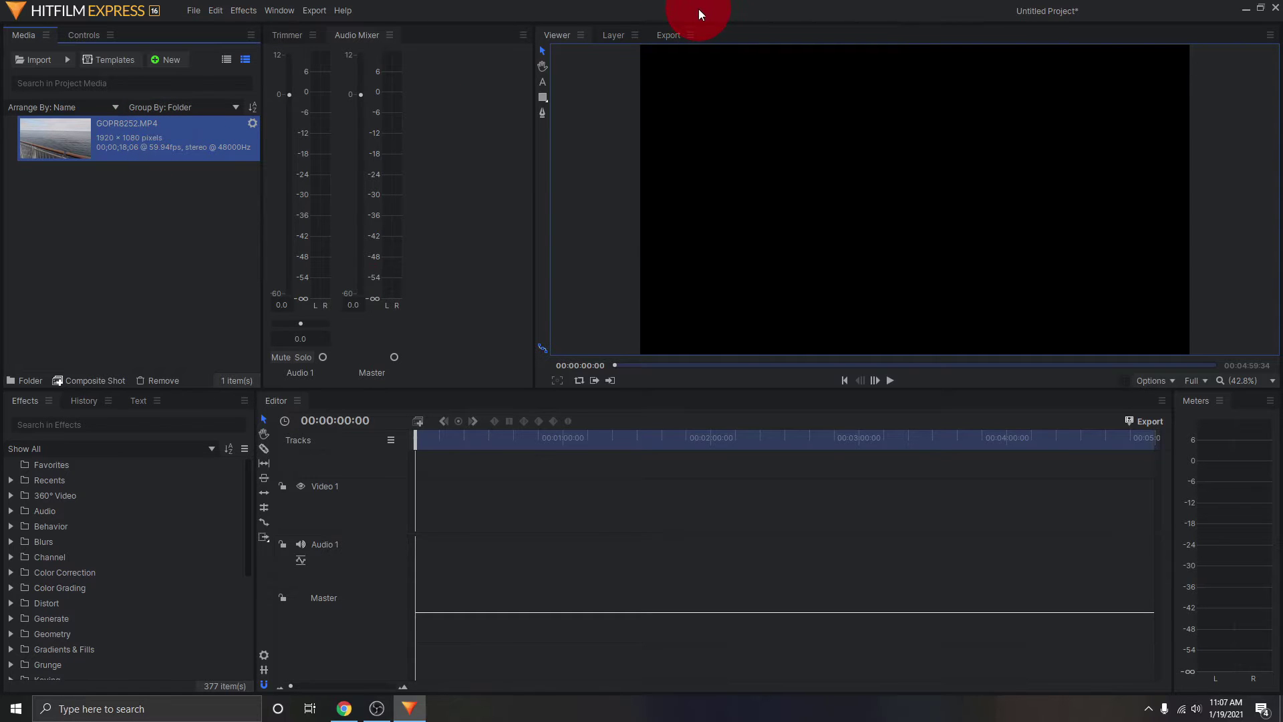
- Bring the desktop clips GOPR8171 and GOPR8128 into the project media, using a reduced window and maximizing it again
{"action": "left_click_drag", "start_coordinate": [699, 9], "coordinate": [749, 45]}
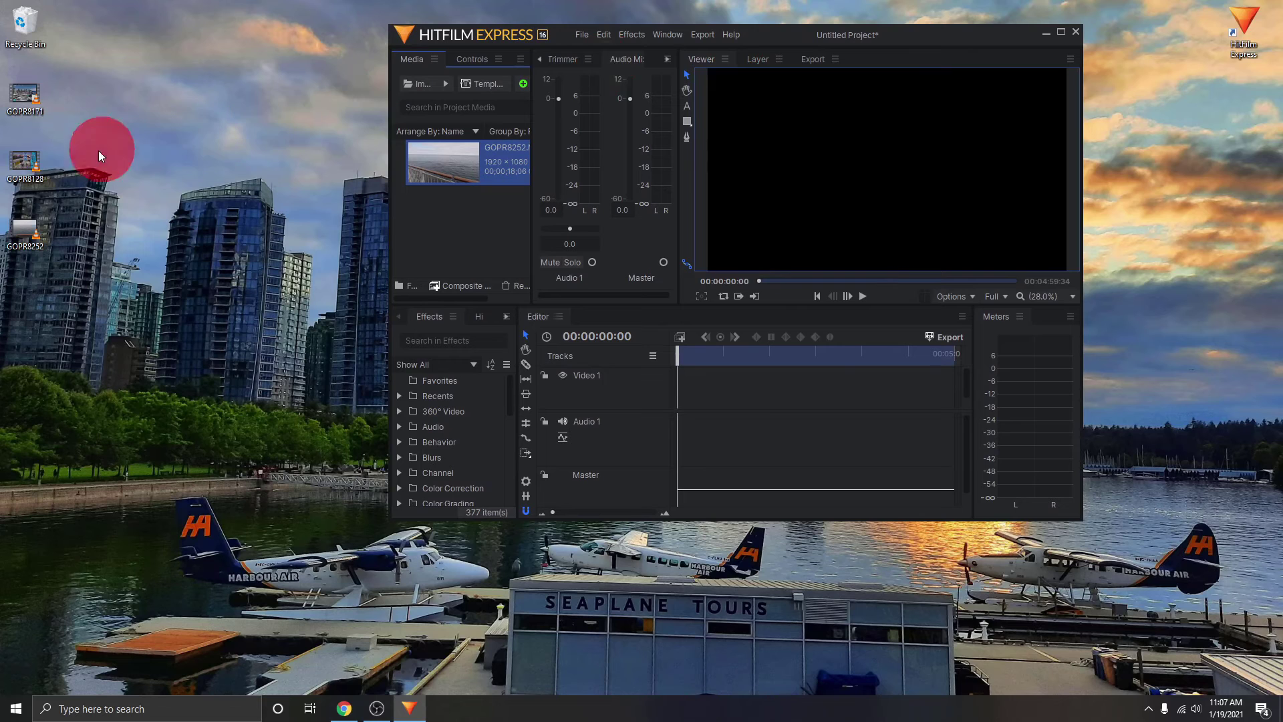
{"action": "left_click_drag", "start_coordinate": [24, 90], "coordinate": [447, 214]}
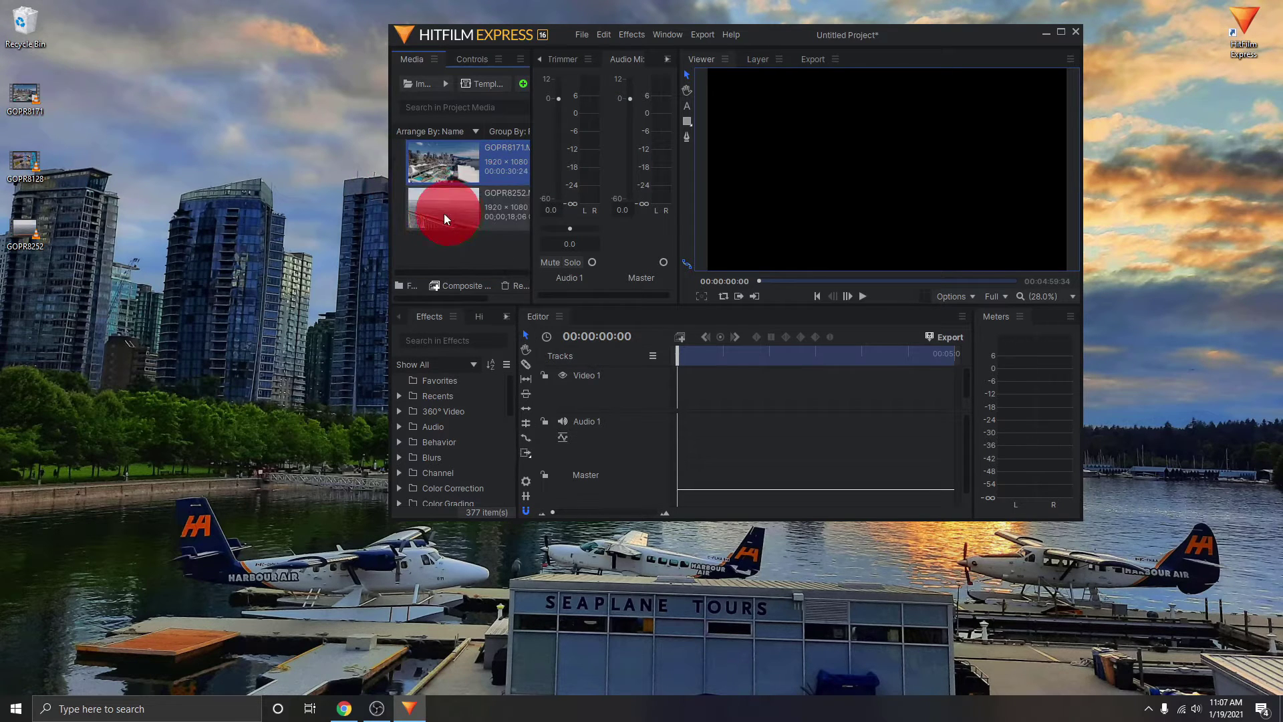
{"action": "left_click_drag", "start_coordinate": [24, 160], "coordinate": [447, 234]}
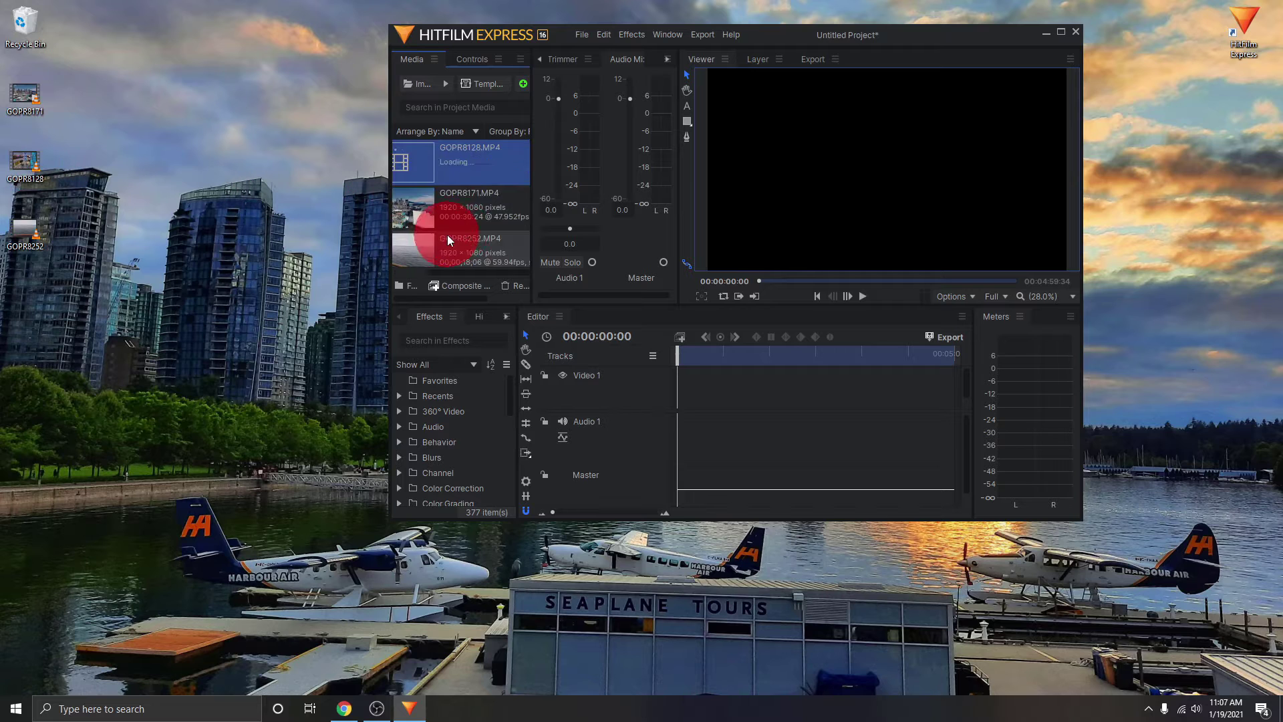
{"action": "left_click", "coordinate": [1060, 33]}
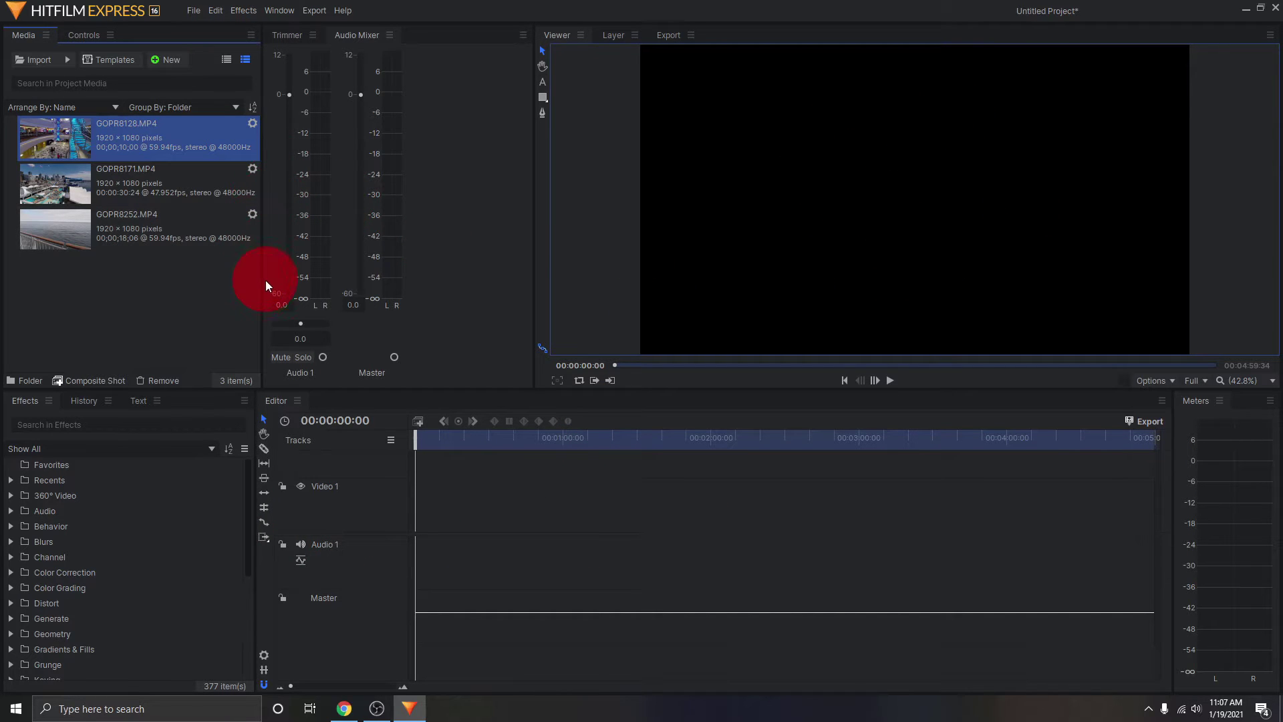
- Place GOPR8171.MP4 on the Video 1 track and shift it to start at about 00:01:00
{"action": "left_click", "coordinate": [174, 181]}
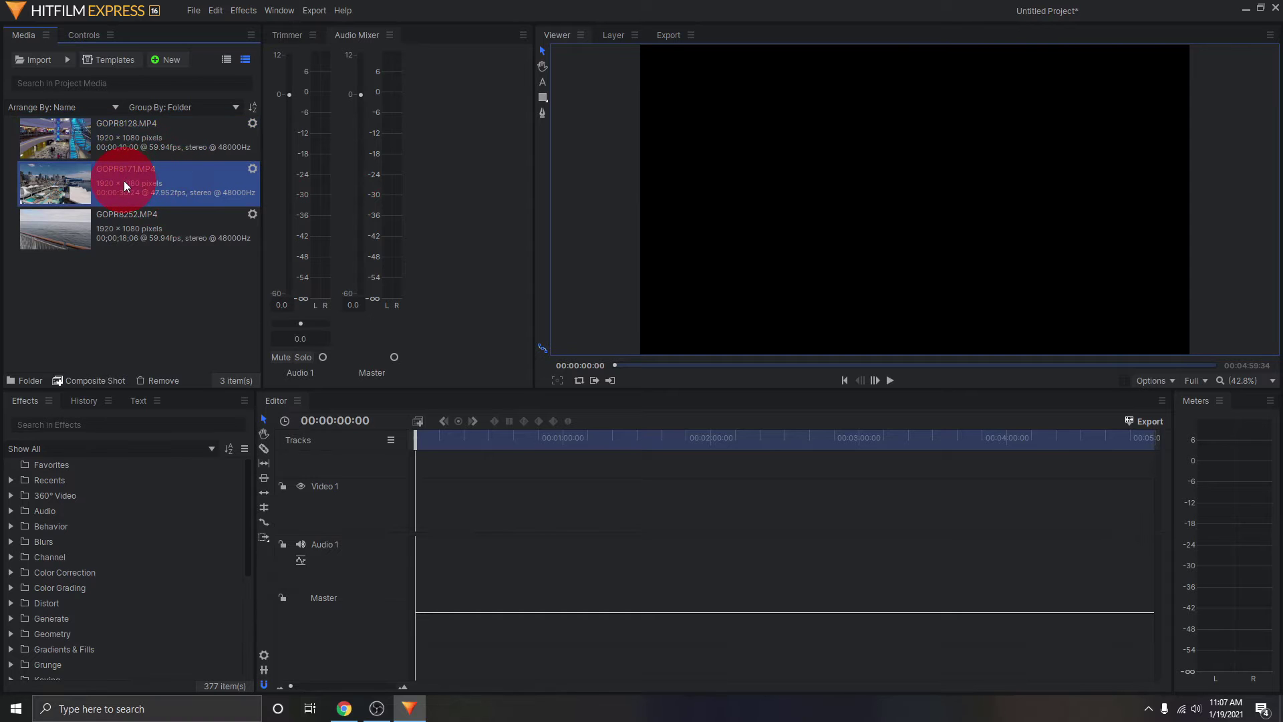
{"action": "left_click_drag", "start_coordinate": [123, 181], "coordinate": [497, 495]}
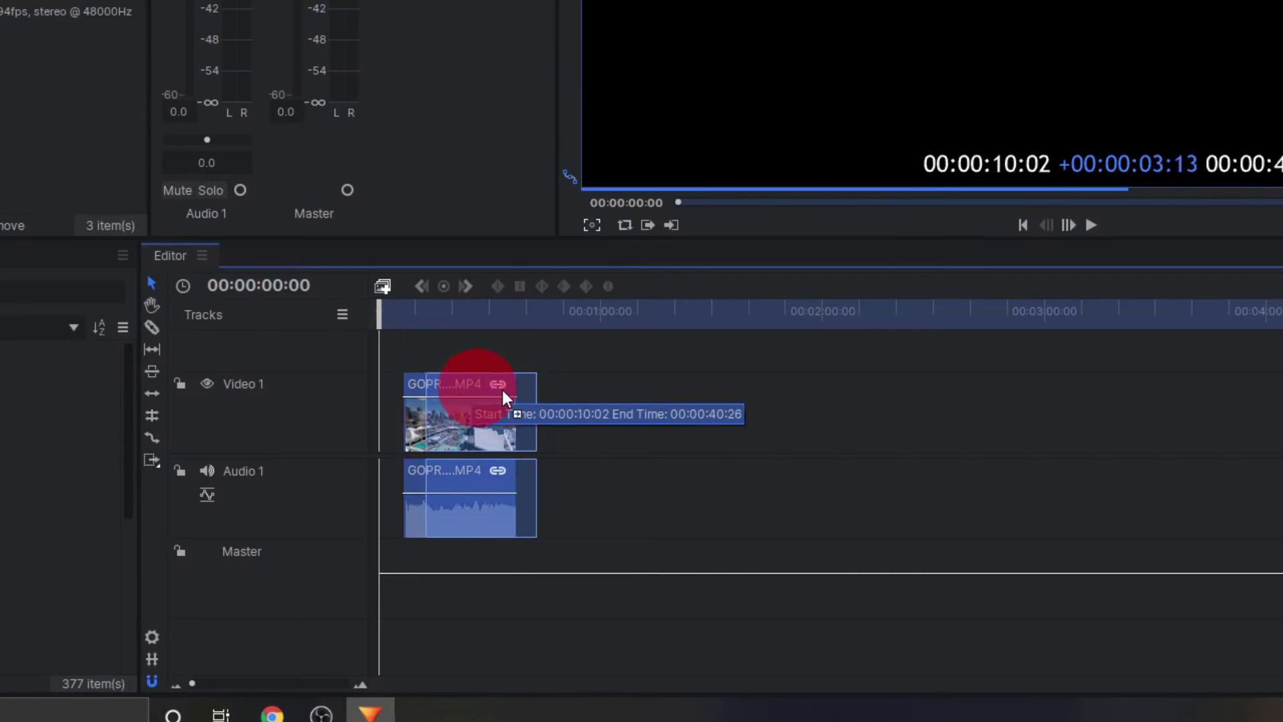
{"action": "left_click_drag", "start_coordinate": [502, 397], "coordinate": [635, 391]}
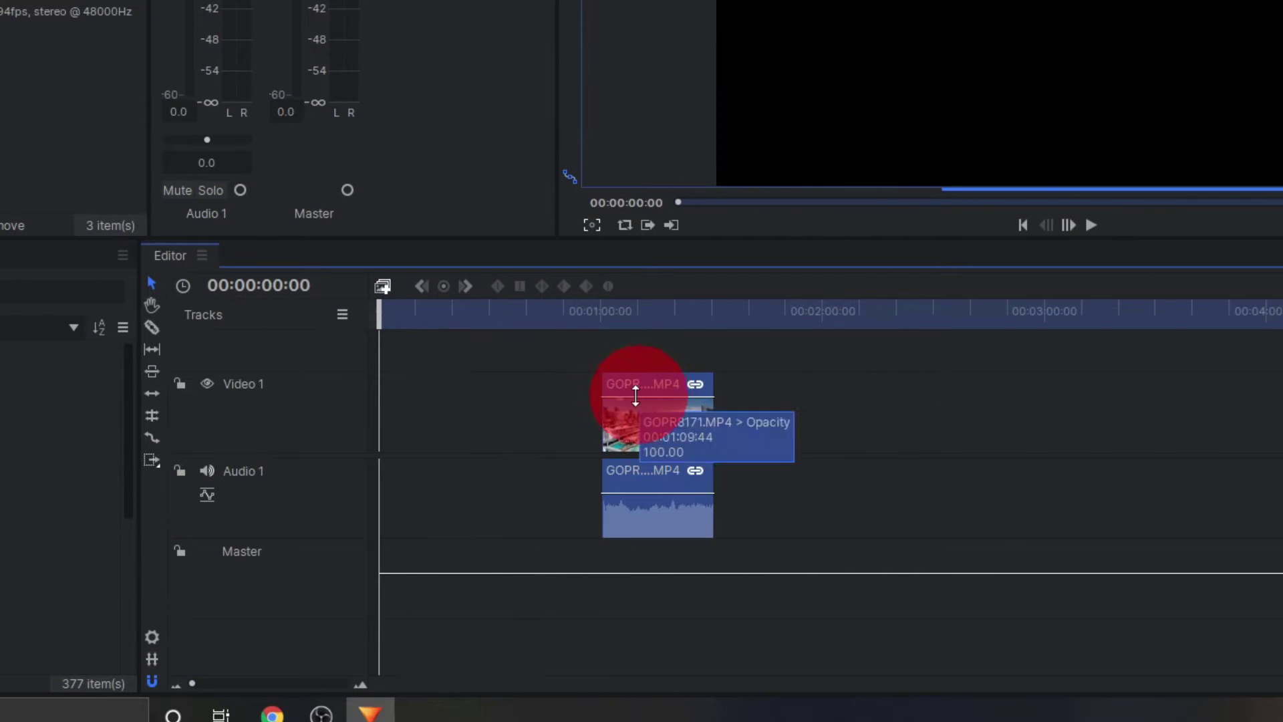
{"action": "left_click", "coordinate": [221, 319]}
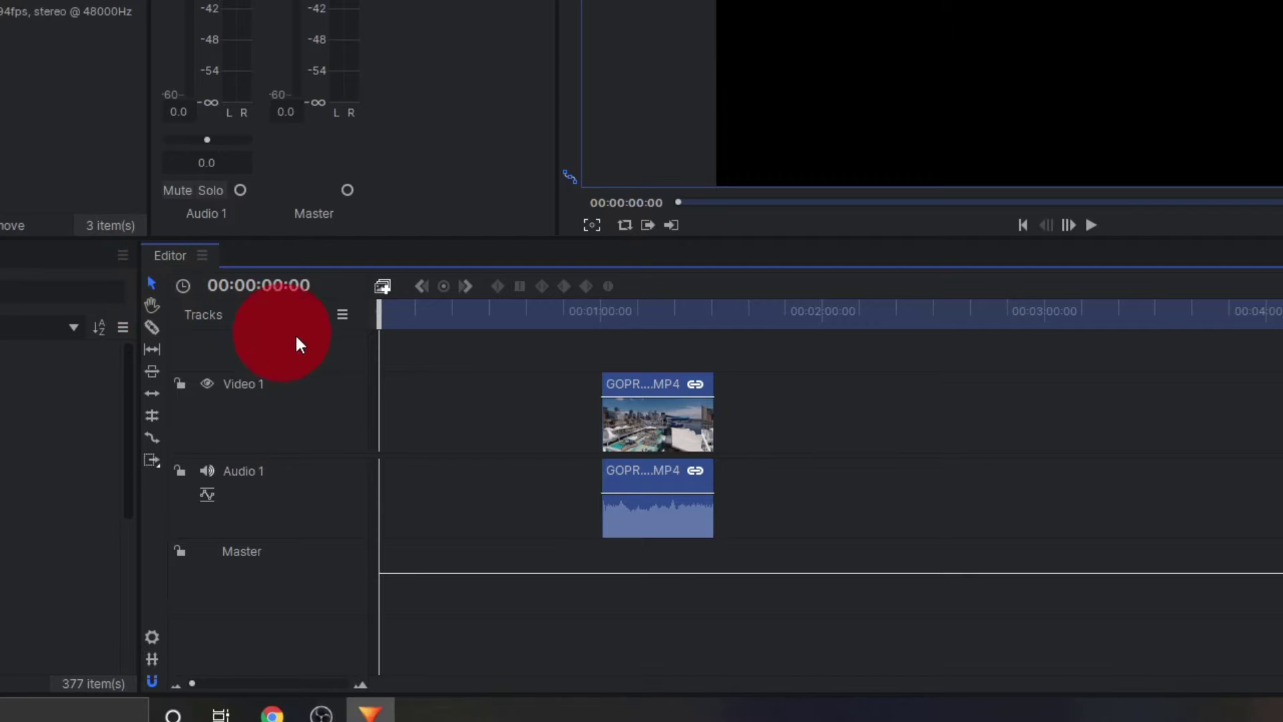
{"action": "left_click", "coordinate": [153, 305]}
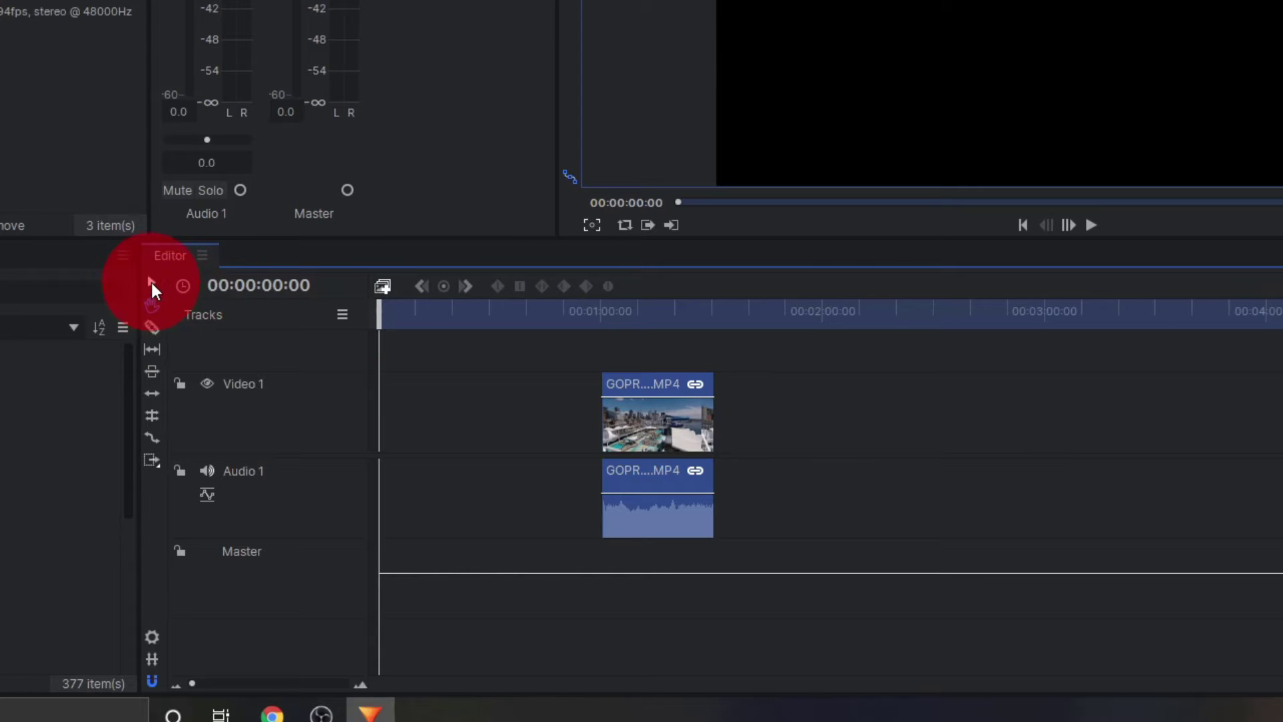
{"action": "left_click", "coordinate": [152, 284]}
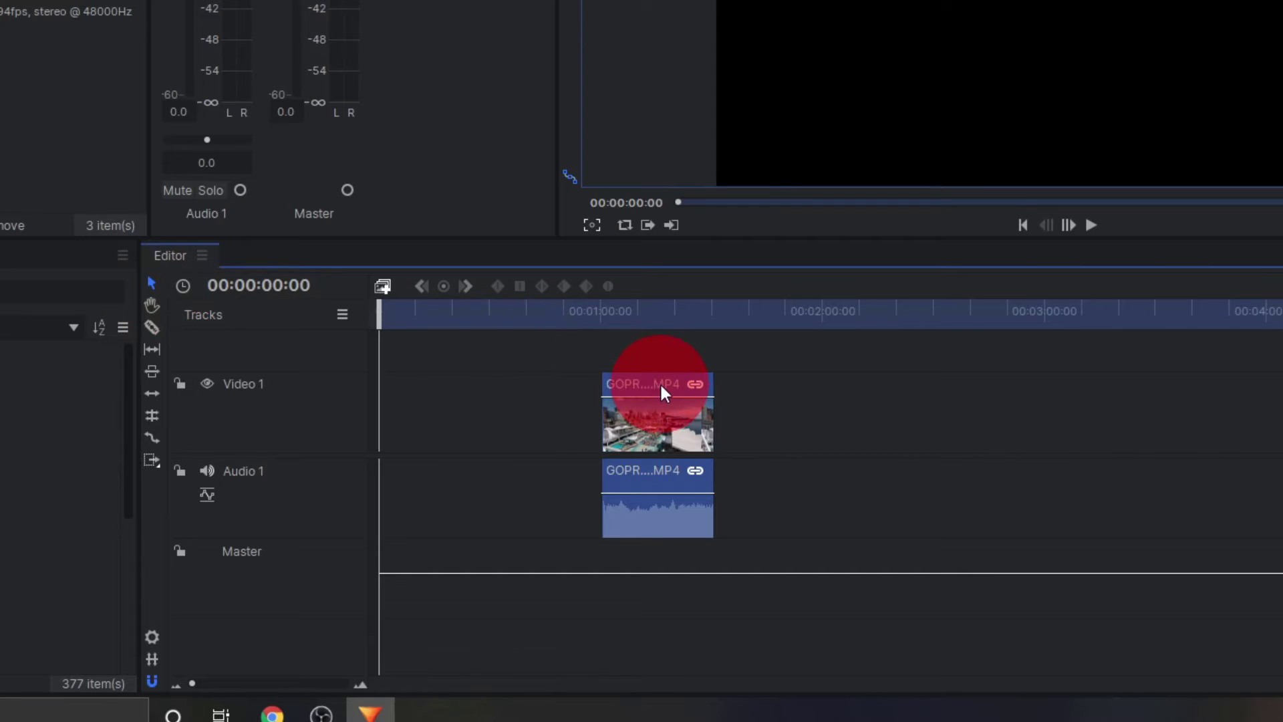
- Move GOPR8171.MP4 earlier on the timeline to start at about 00:00:07, and preview part of it from about 00:00:20
{"action": "left_click_drag", "start_coordinate": [661, 386], "coordinate": [466, 400]}
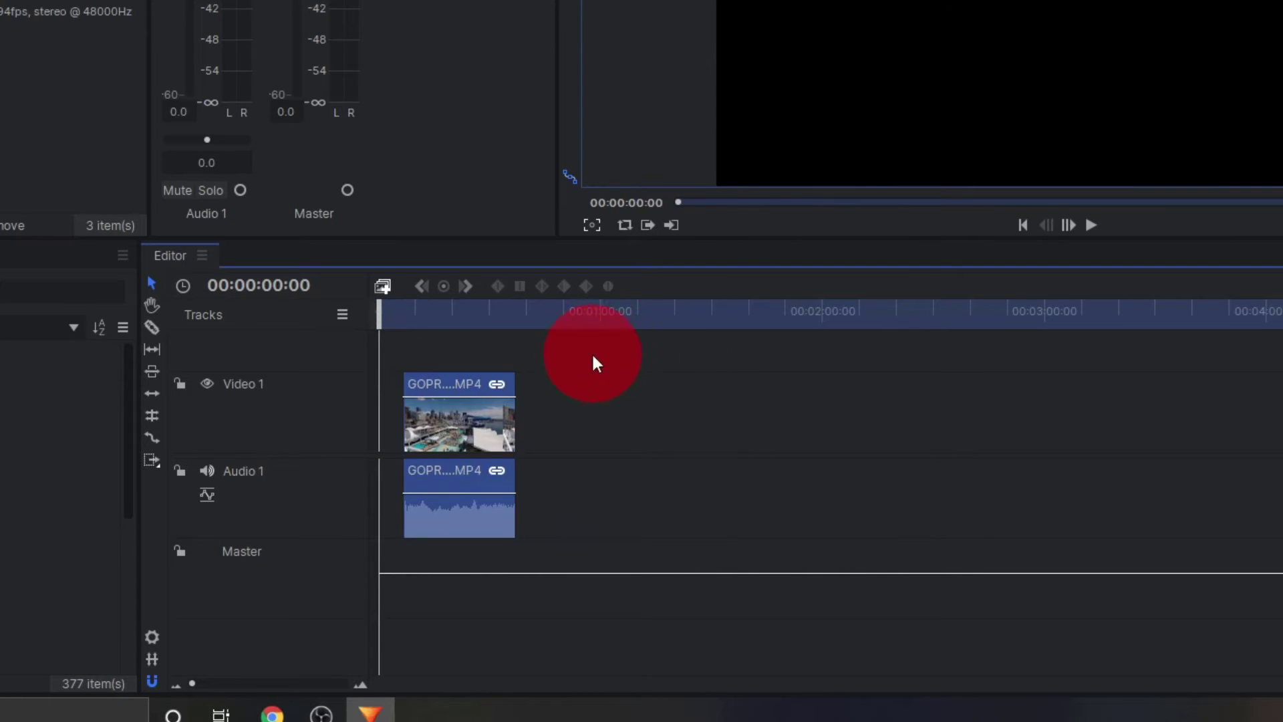
{"action": "left_click_drag", "start_coordinate": [800, 444], "coordinate": [467, 443]}
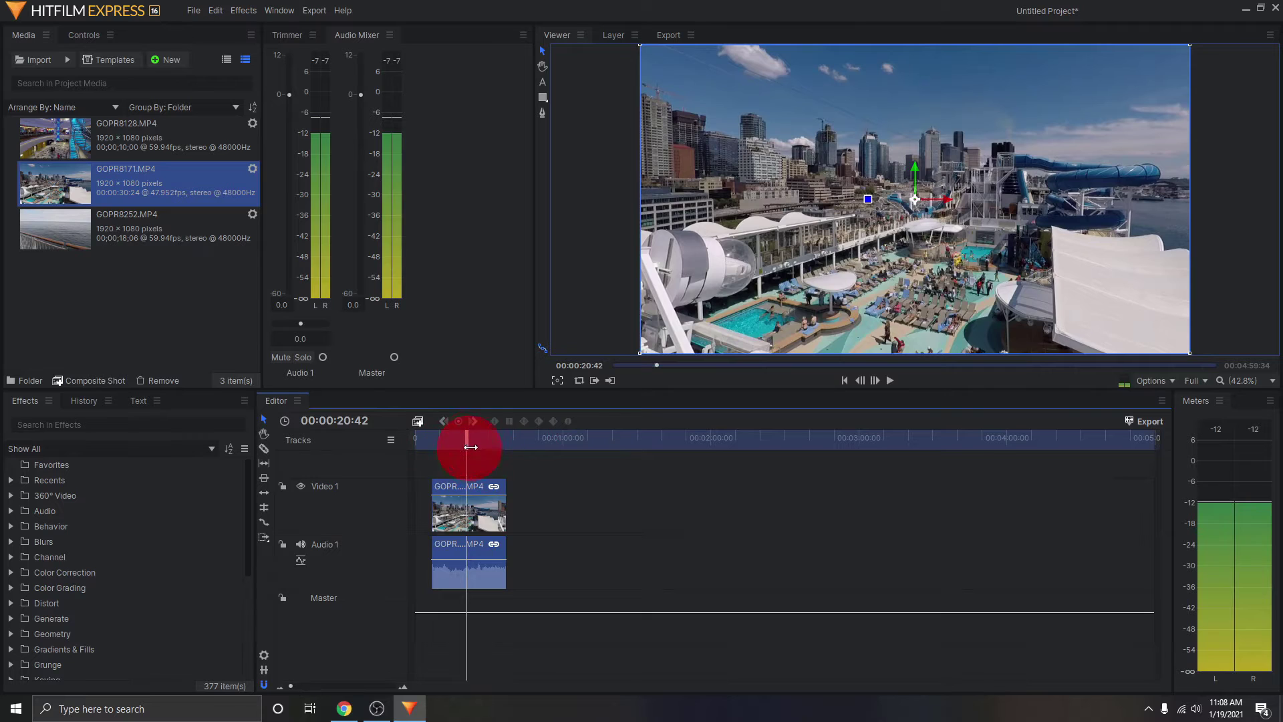
{"action": "left_click", "coordinate": [892, 380]}
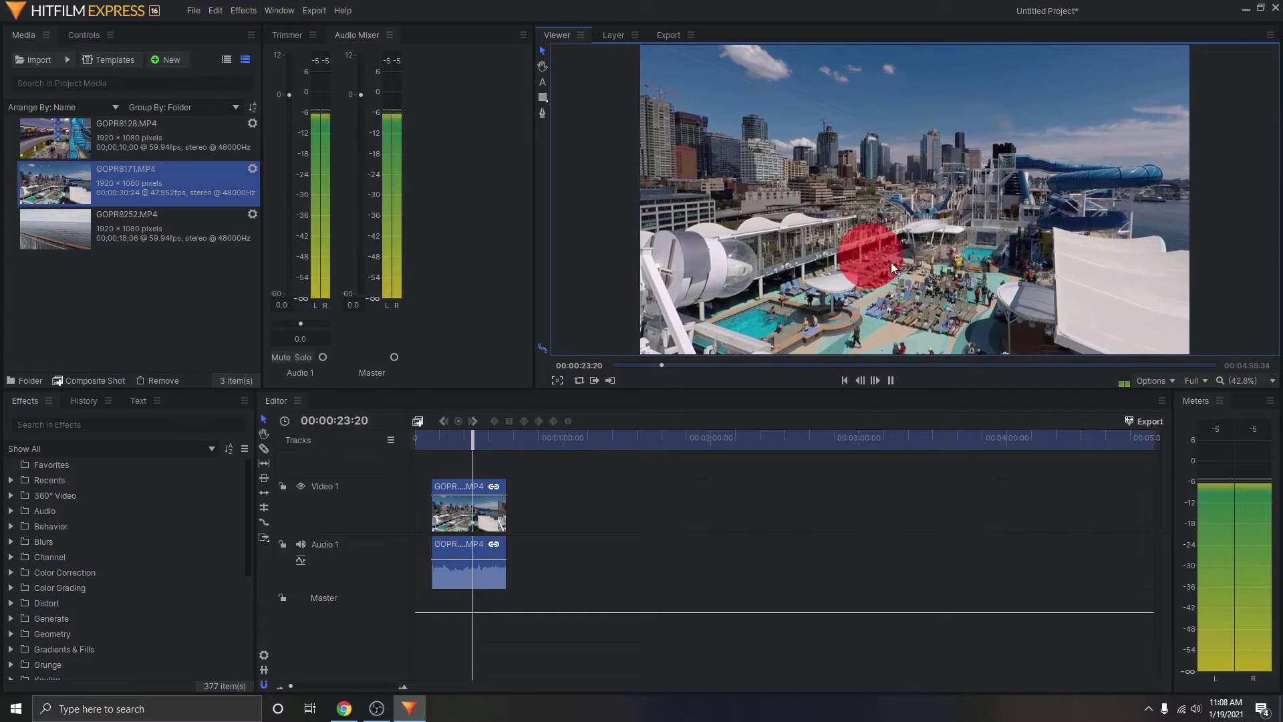
{"action": "left_click", "coordinate": [891, 380]}
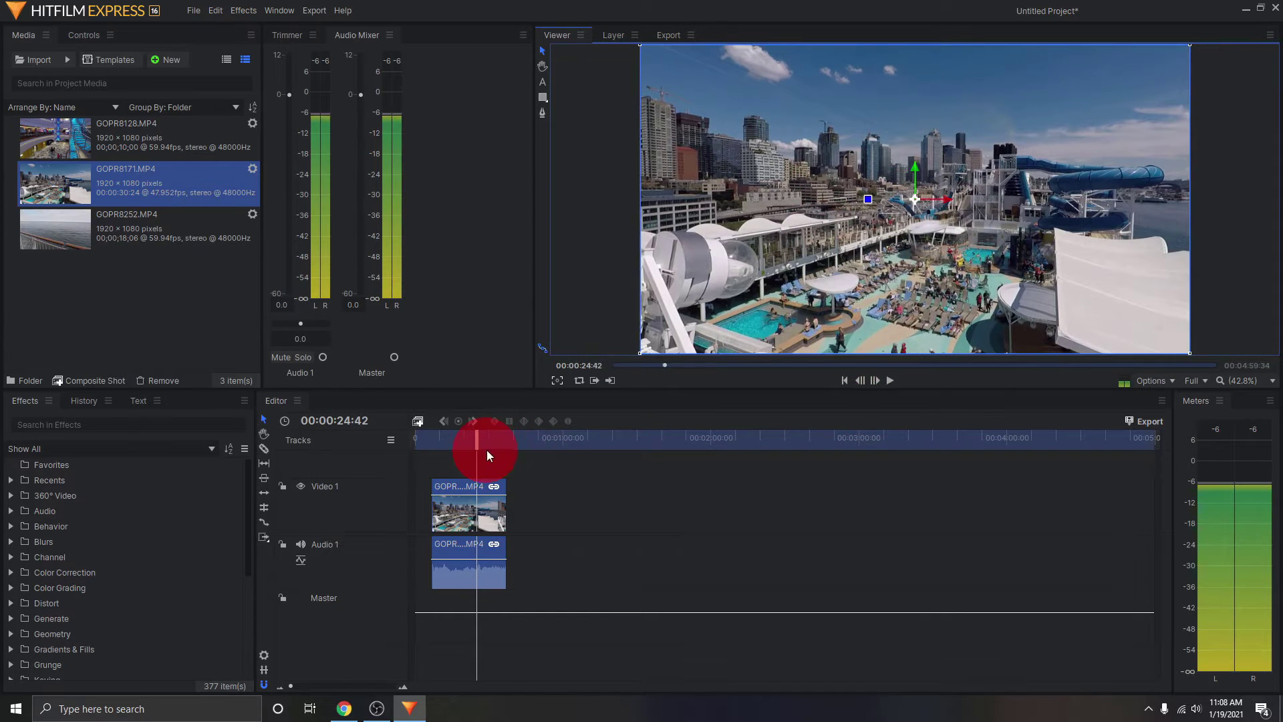
- Play the GOPR8171.MP4 clip from its beginning on an enlarged timeline and trim its start to 00:00:09:39
{"action": "left_click_drag", "start_coordinate": [476, 439], "coordinate": [429, 443]}
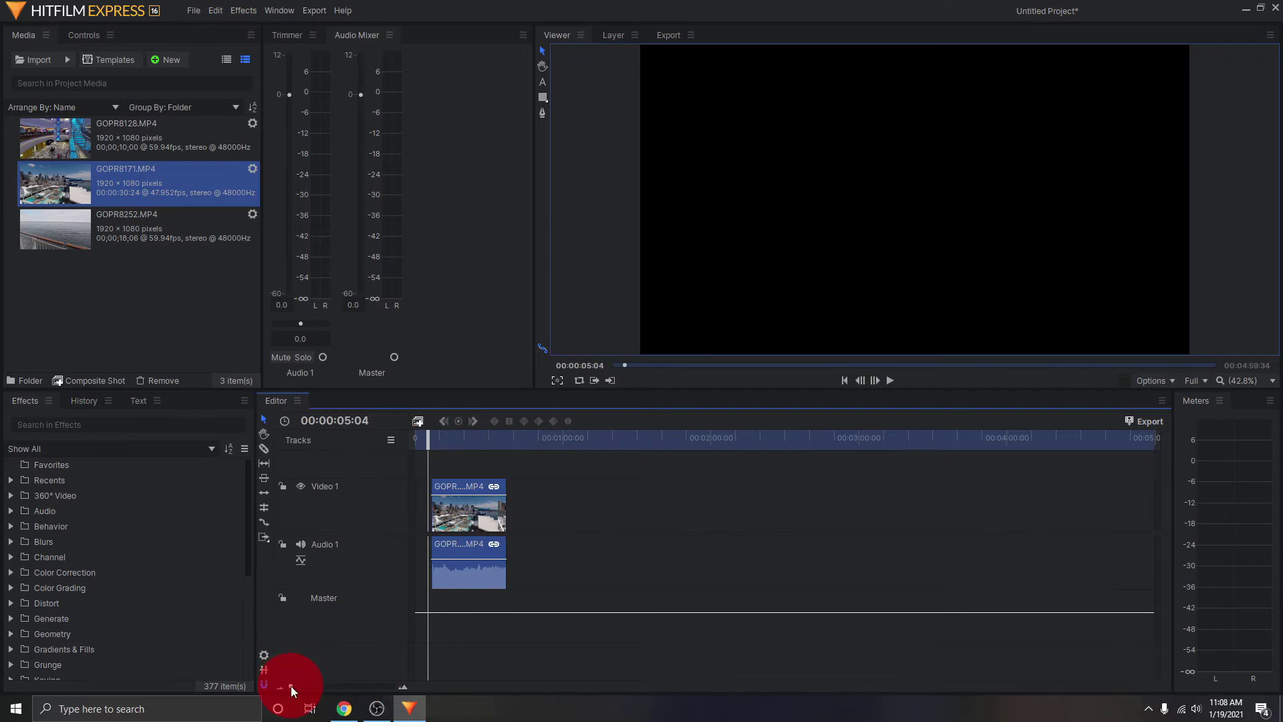
{"action": "left_click_drag", "start_coordinate": [291, 686], "coordinate": [327, 687]}
{"action": "left_click", "coordinate": [532, 531]}
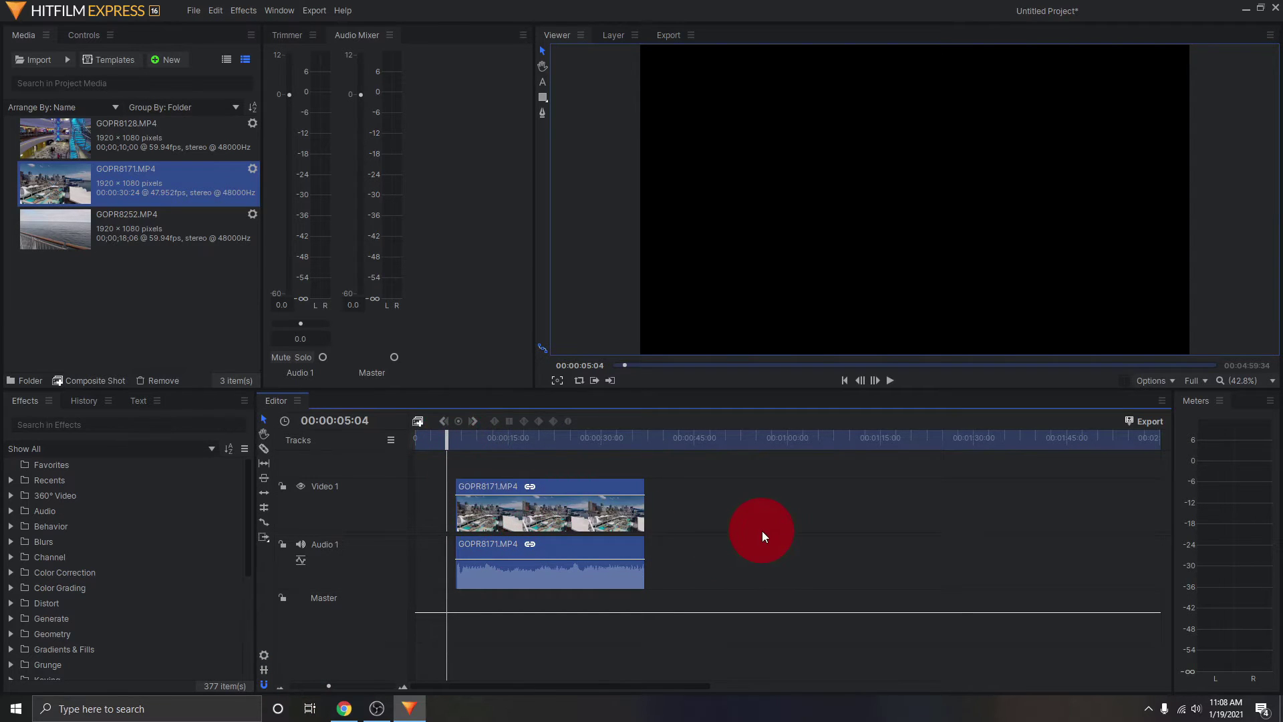
{"action": "key", "text": "space"}
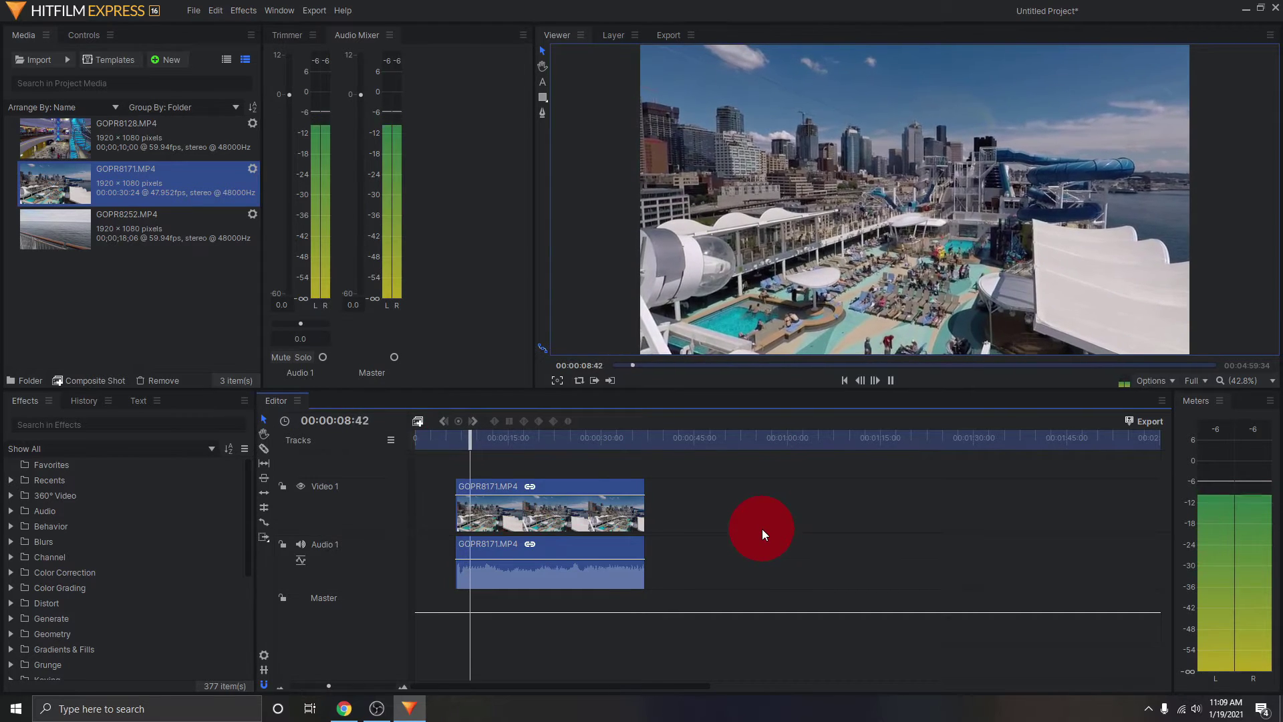
{"action": "key", "text": "space"}
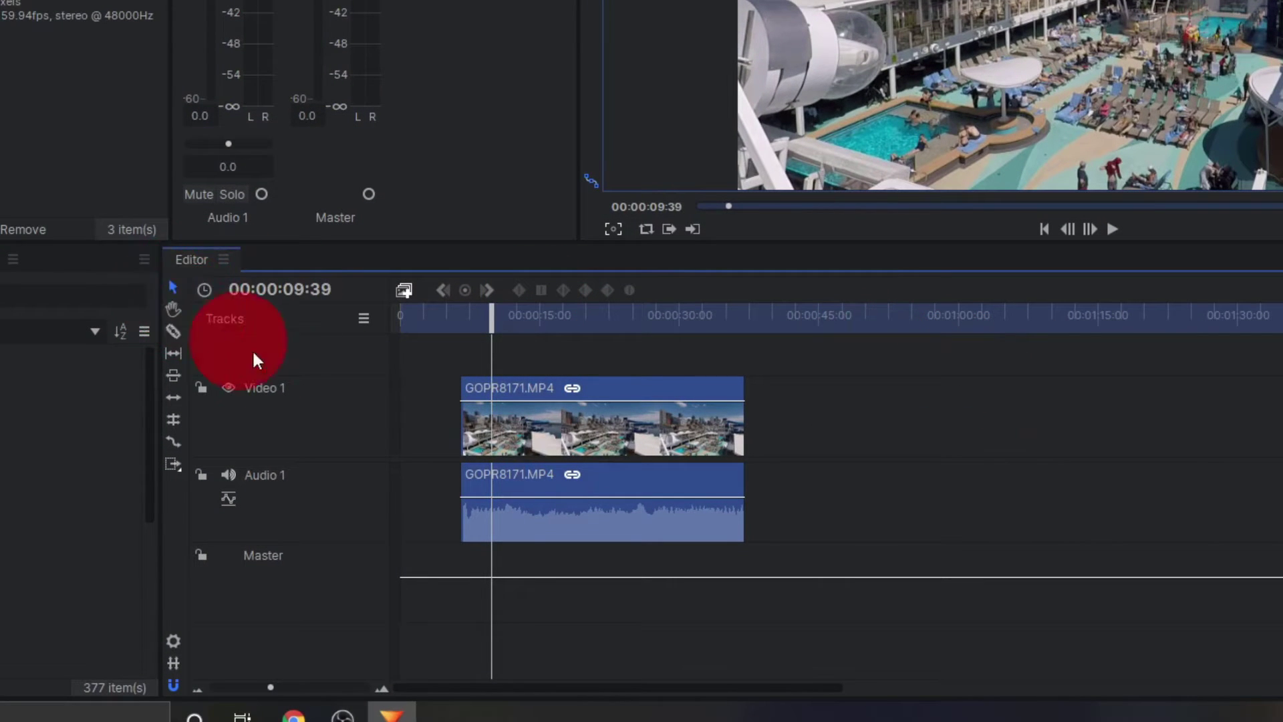
{"action": "left_click", "coordinate": [452, 409]}
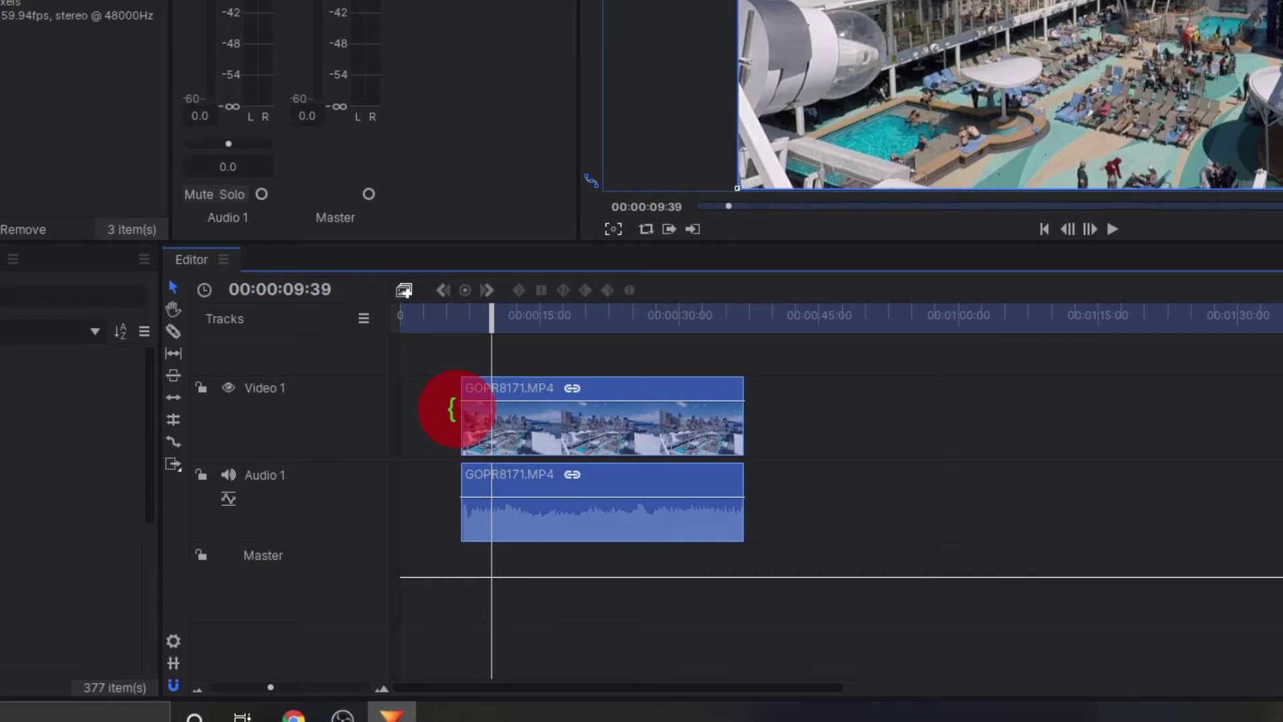
{"action": "mouse_move", "coordinate": [452, 409]}
{"action": "left_mouse_down"}
{"action": "mouse_move", "coordinate": [476, 417]}
{"action": "mouse_move", "coordinate": [461, 419]}
{"action": "left_mouse_up"}
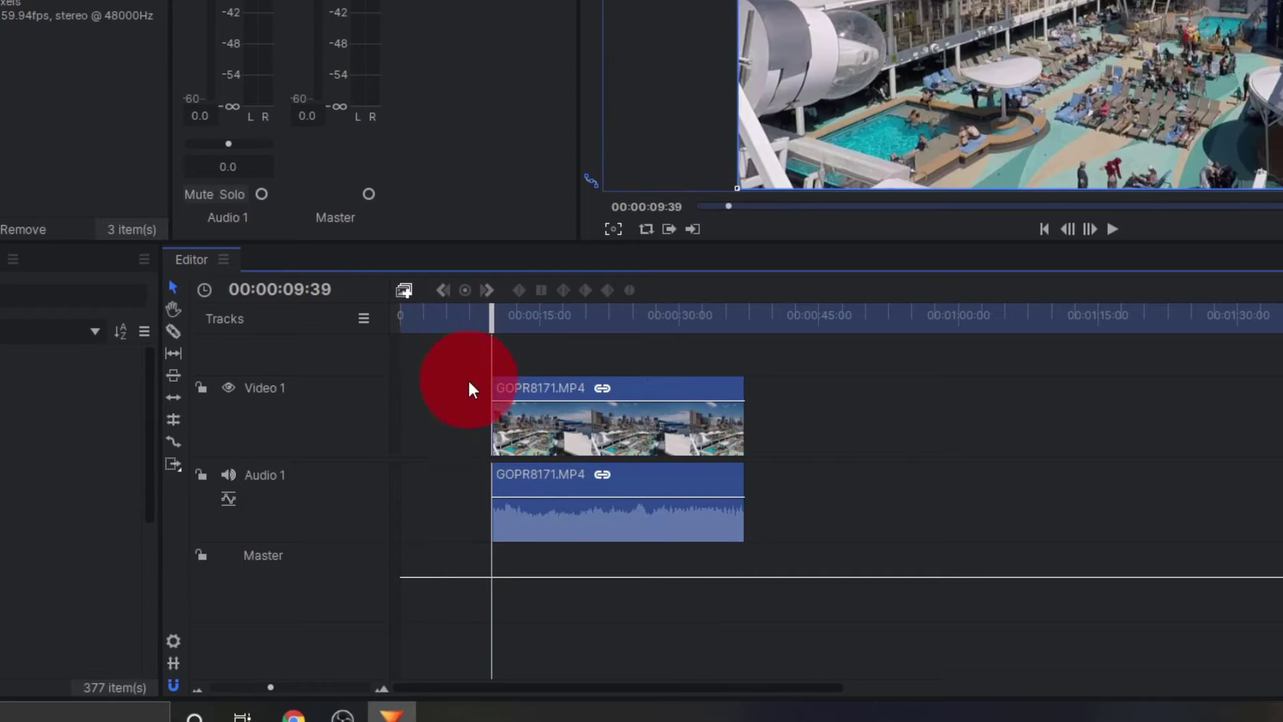
- Play the shortened GOPR8171.MP4 clip and trim its end to 00:00:15:25
{"action": "left_click_drag", "start_coordinate": [490, 318], "coordinate": [486, 326]}
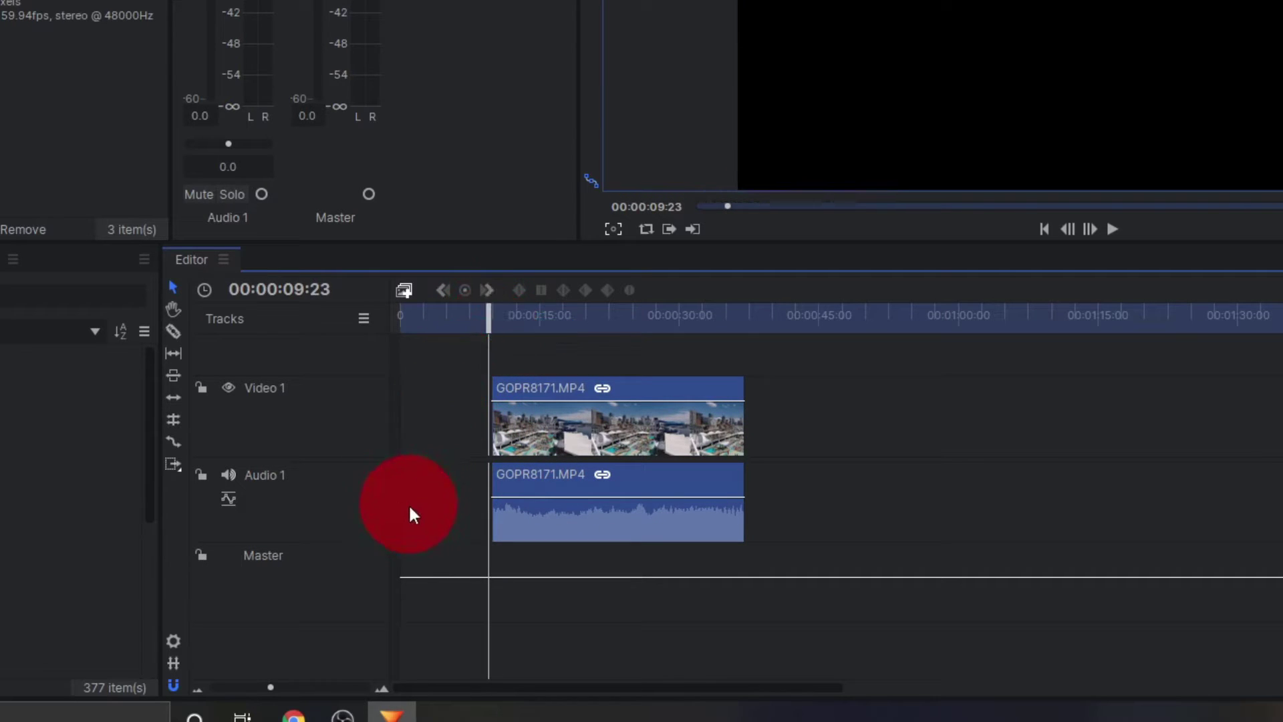
{"action": "key", "text": "space"}
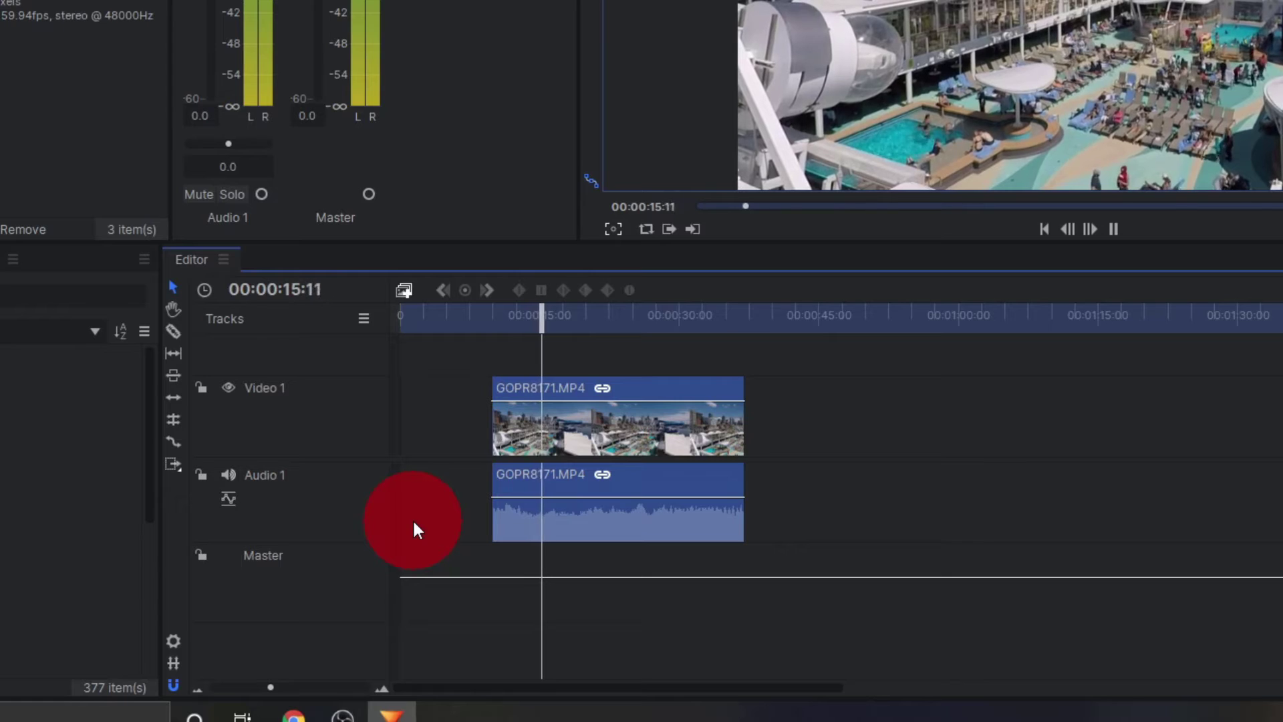
{"action": "key", "text": "space"}
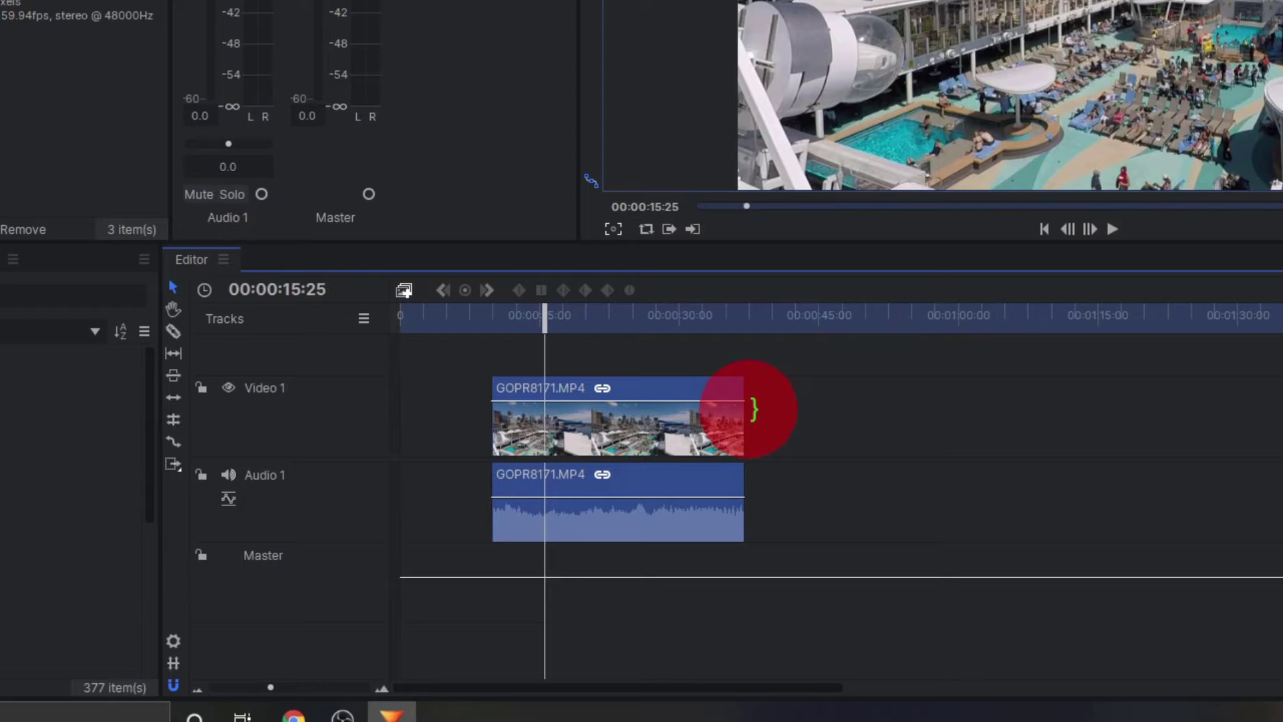
{"action": "left_click", "coordinate": [754, 409]}
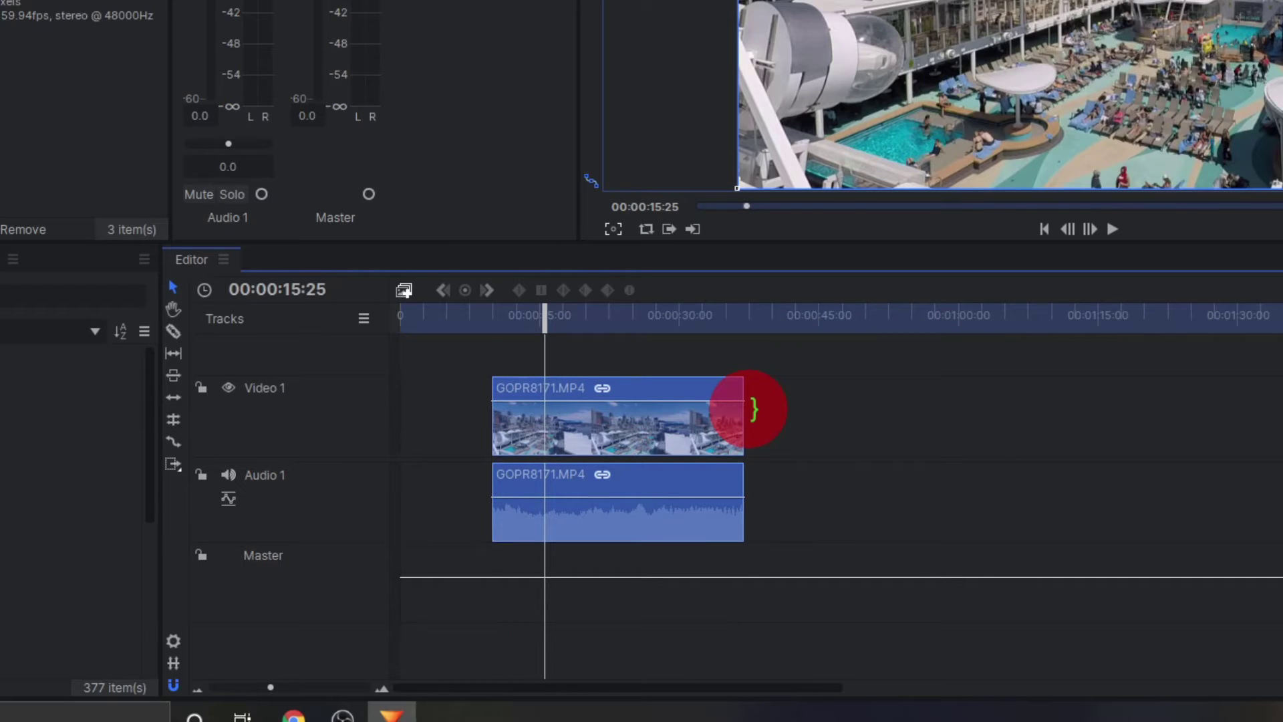
{"action": "left_click_drag", "start_coordinate": [754, 409], "coordinate": [545, 401]}
{"action": "left_click", "coordinate": [786, 431]}
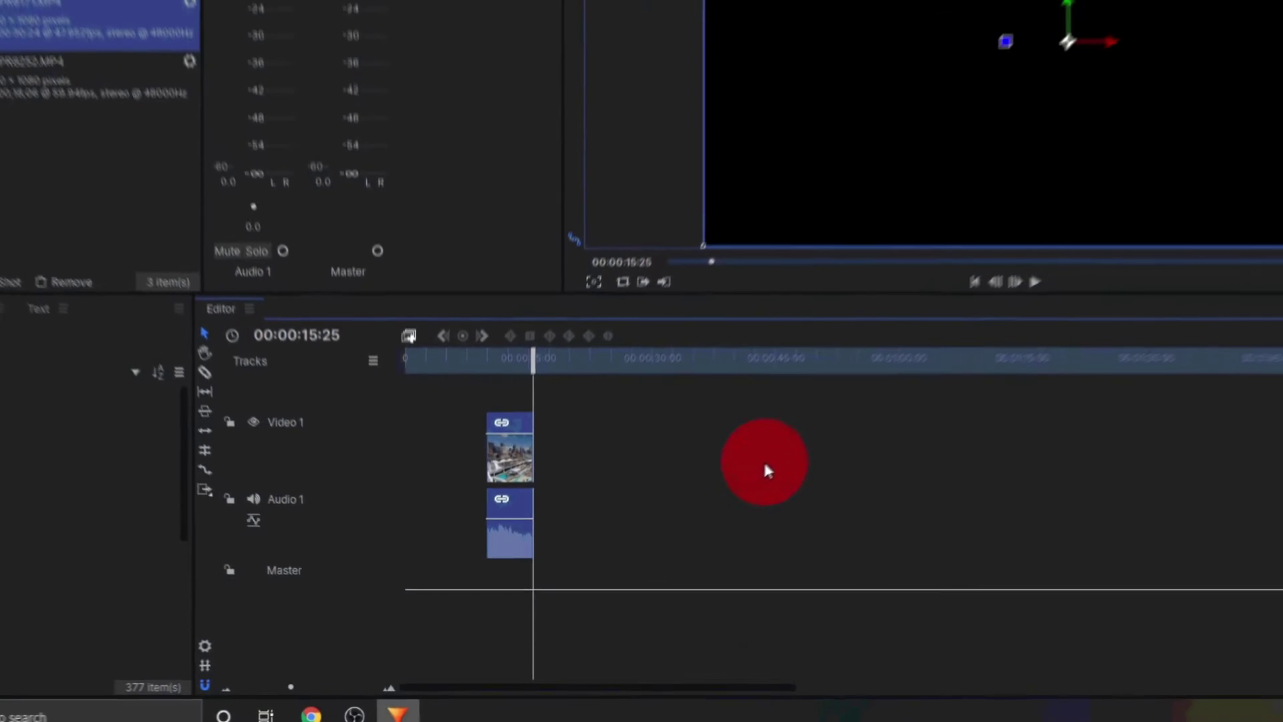
{"action": "left_click", "coordinate": [533, 389]}
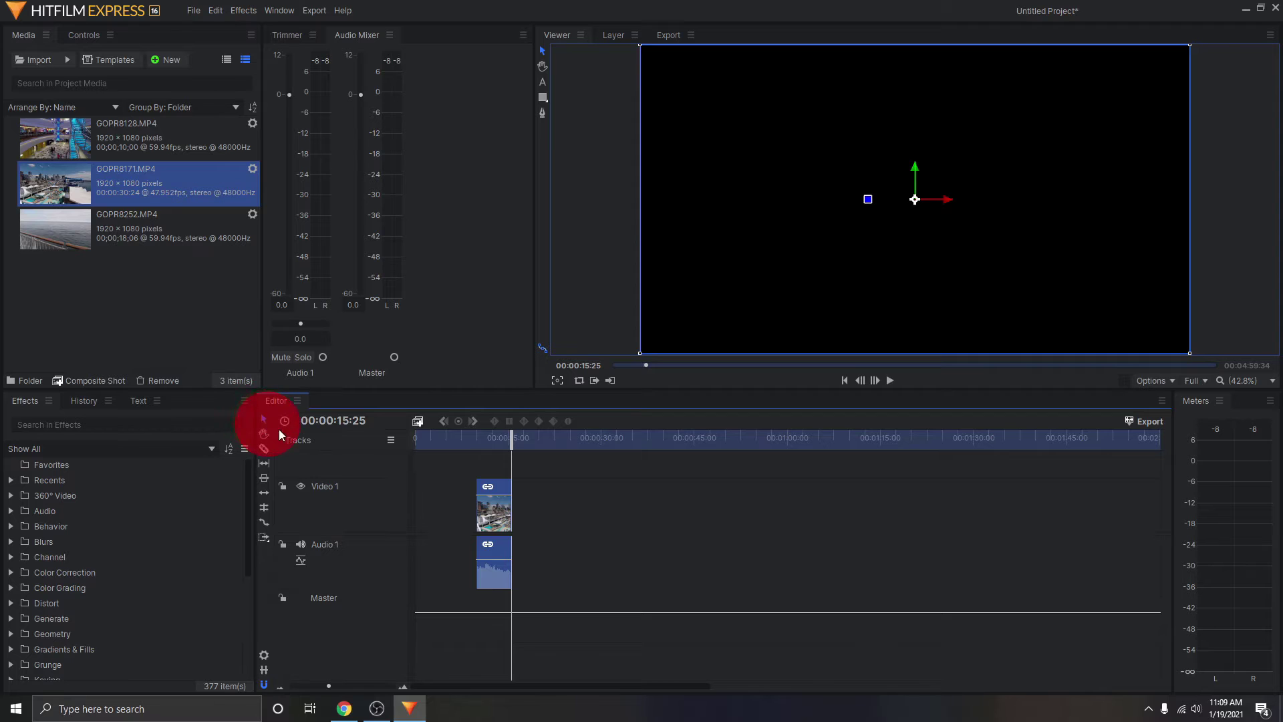
- Move the trimmed GOPR8171.MP4 clip to the very start of the timeline and play it from there
{"action": "left_click_drag", "start_coordinate": [496, 487], "coordinate": [439, 486]}
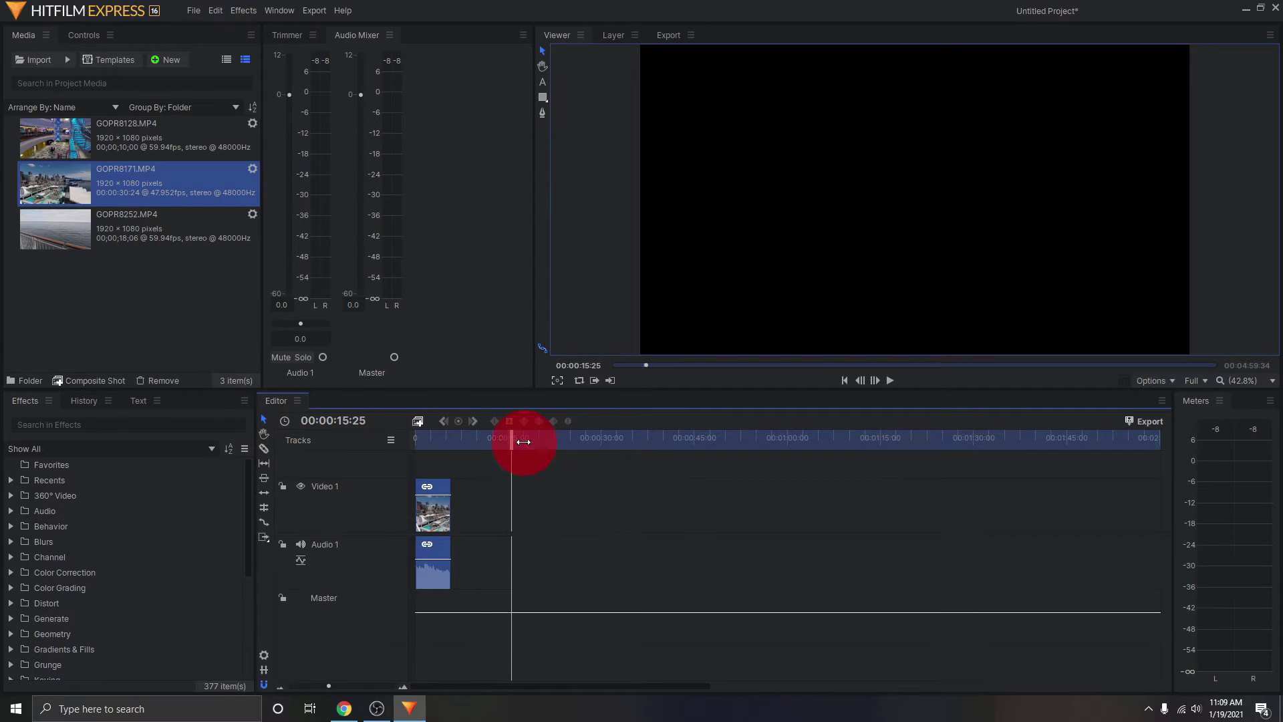
{"action": "left_click_drag", "start_coordinate": [513, 438], "coordinate": [397, 455]}
{"action": "key", "text": "space"}
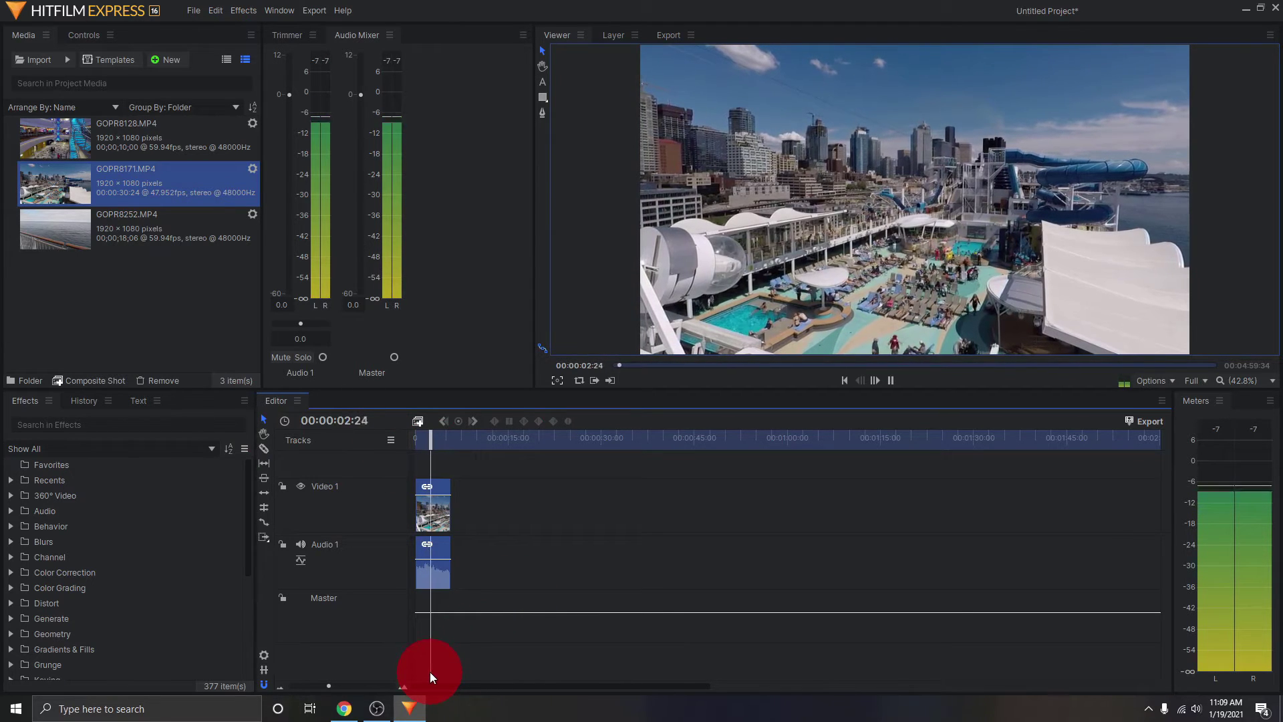
{"action": "key", "text": "space"}
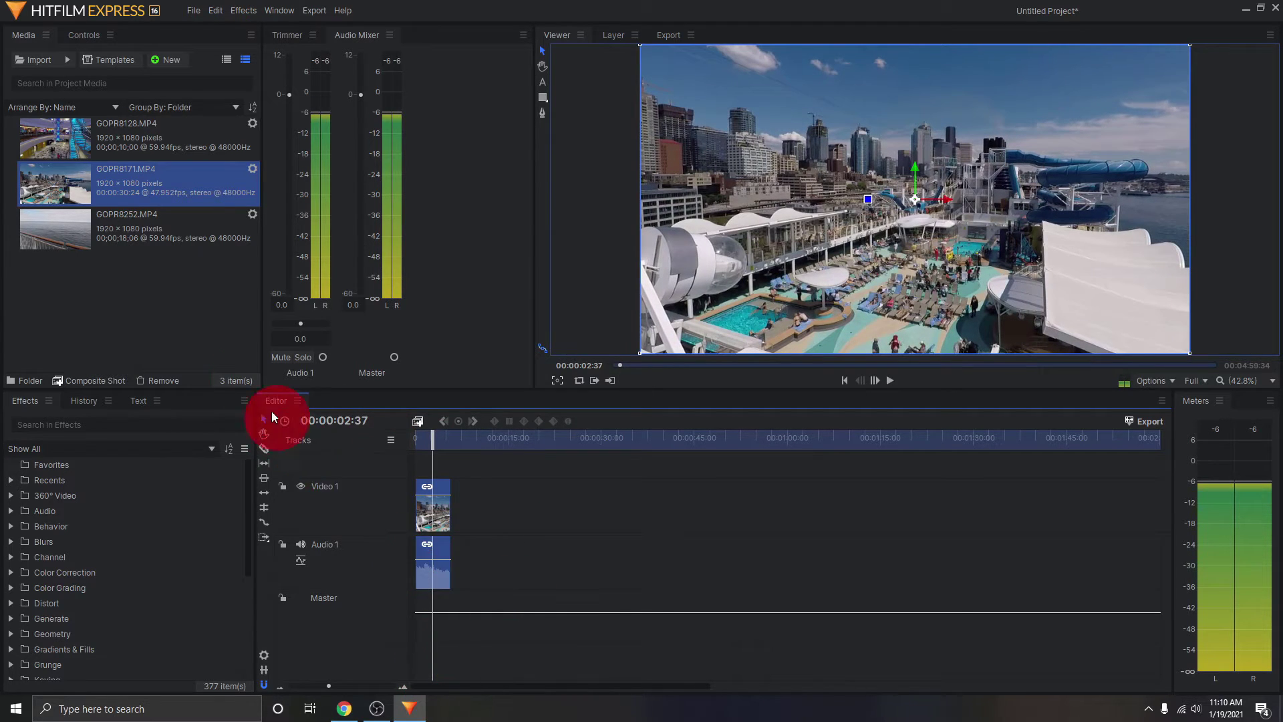
- Add GOPR8128.MP4 to the Video 1 track after the first clip, starting at about 00:00:09
{"action": "left_click", "coordinate": [131, 128]}
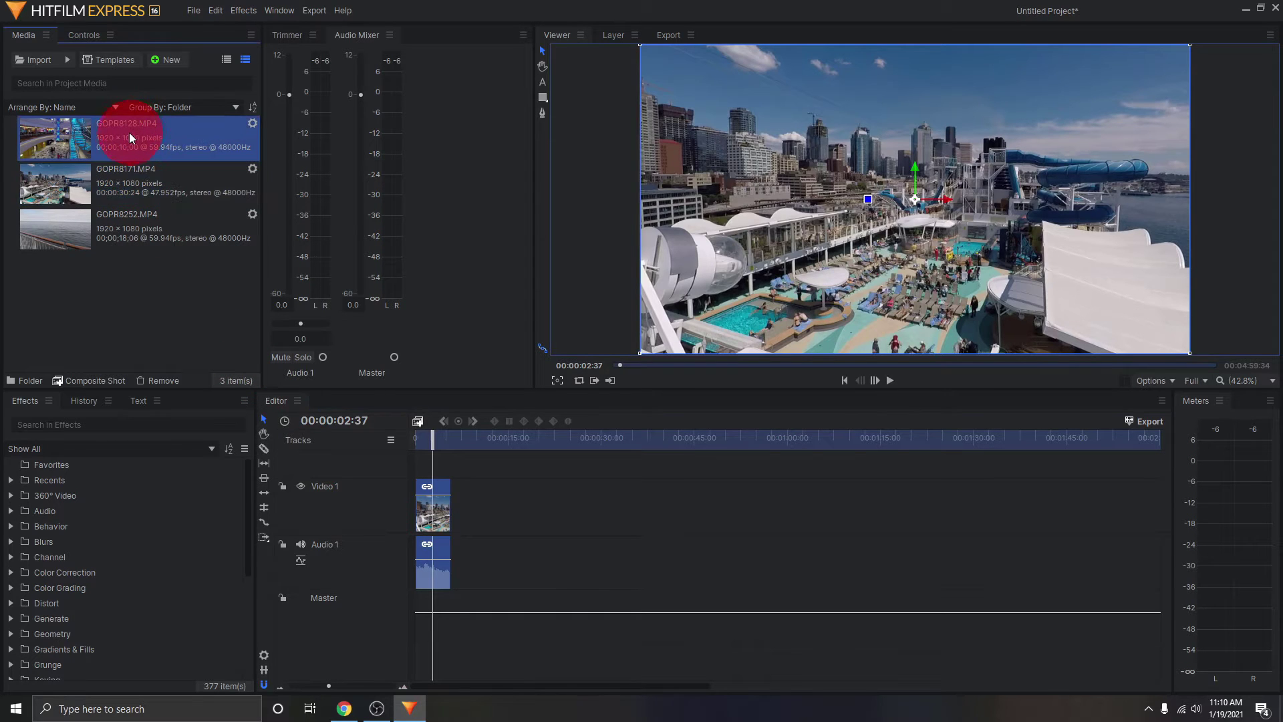
{"action": "left_click_drag", "start_coordinate": [130, 132], "coordinate": [470, 420]}
{"action": "left_click_drag", "start_coordinate": [514, 515], "coordinate": [469, 513]}
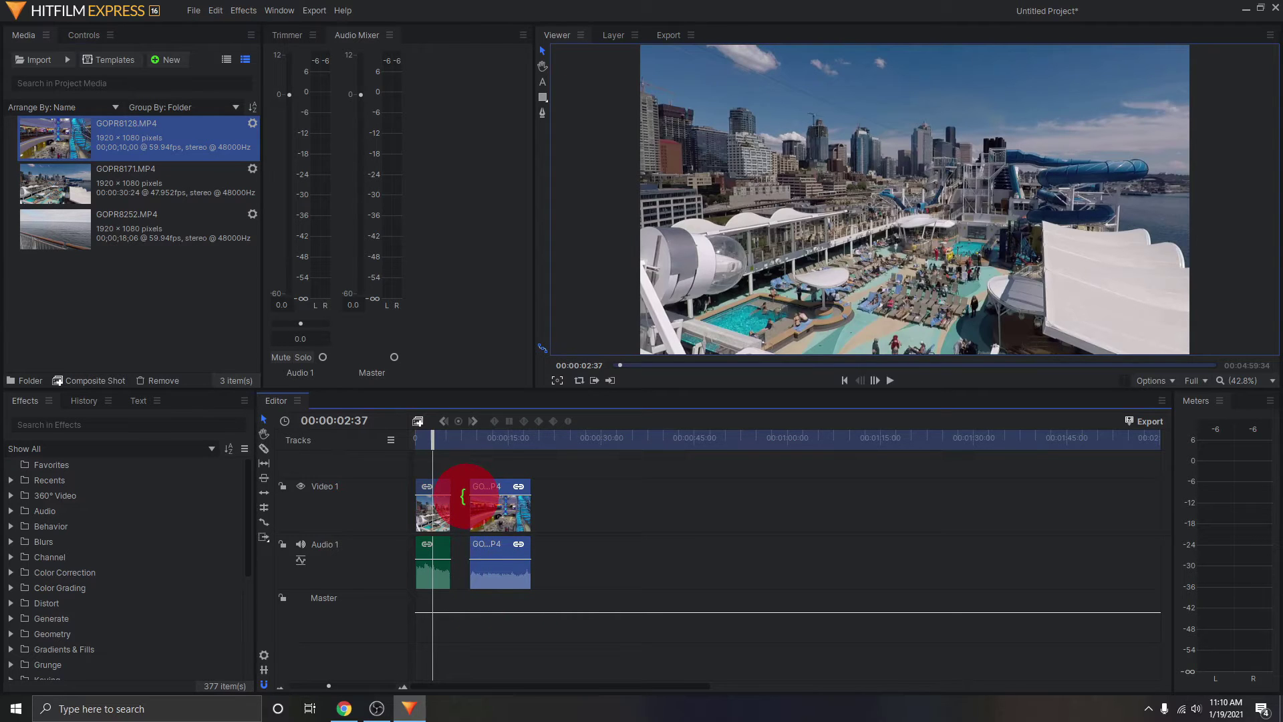
- Play the GOPR8128.MP4 clip from its beginning and trim its start to 00:00:10:25
{"action": "left_click", "coordinate": [470, 444]}
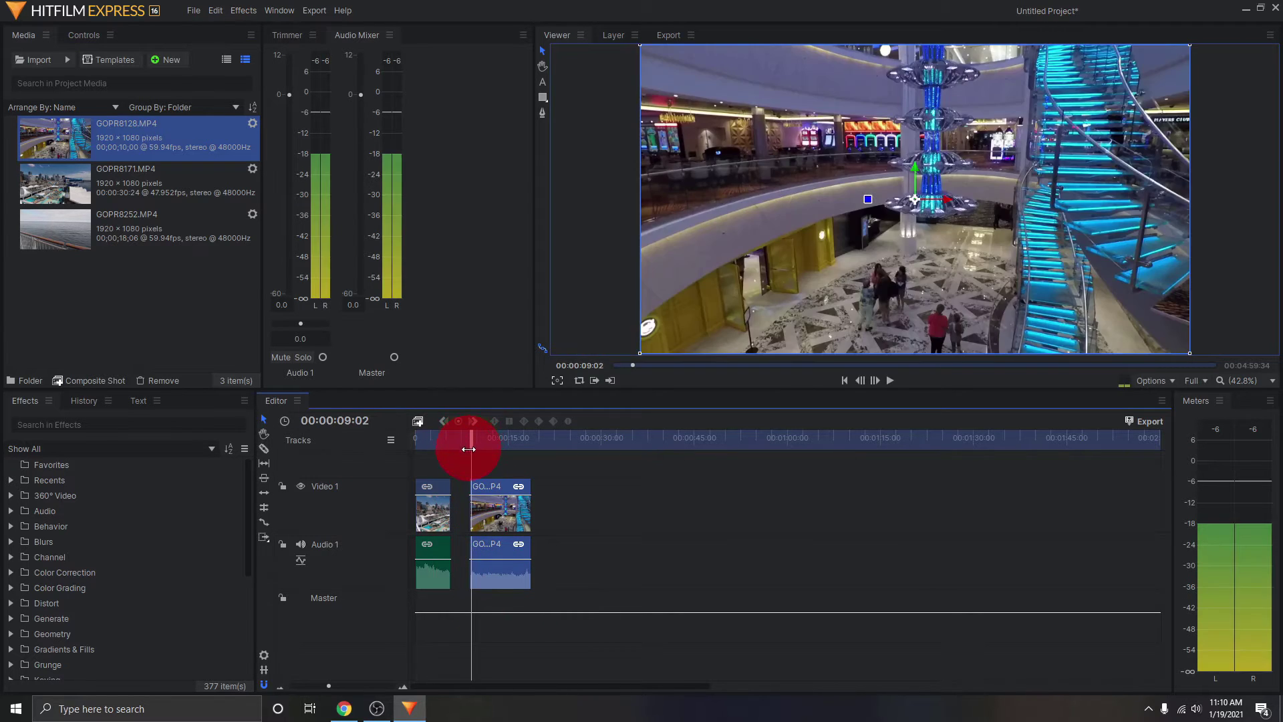
{"action": "left_click_drag", "start_coordinate": [466, 440], "coordinate": [464, 440]}
{"action": "left_click", "coordinate": [547, 492]}
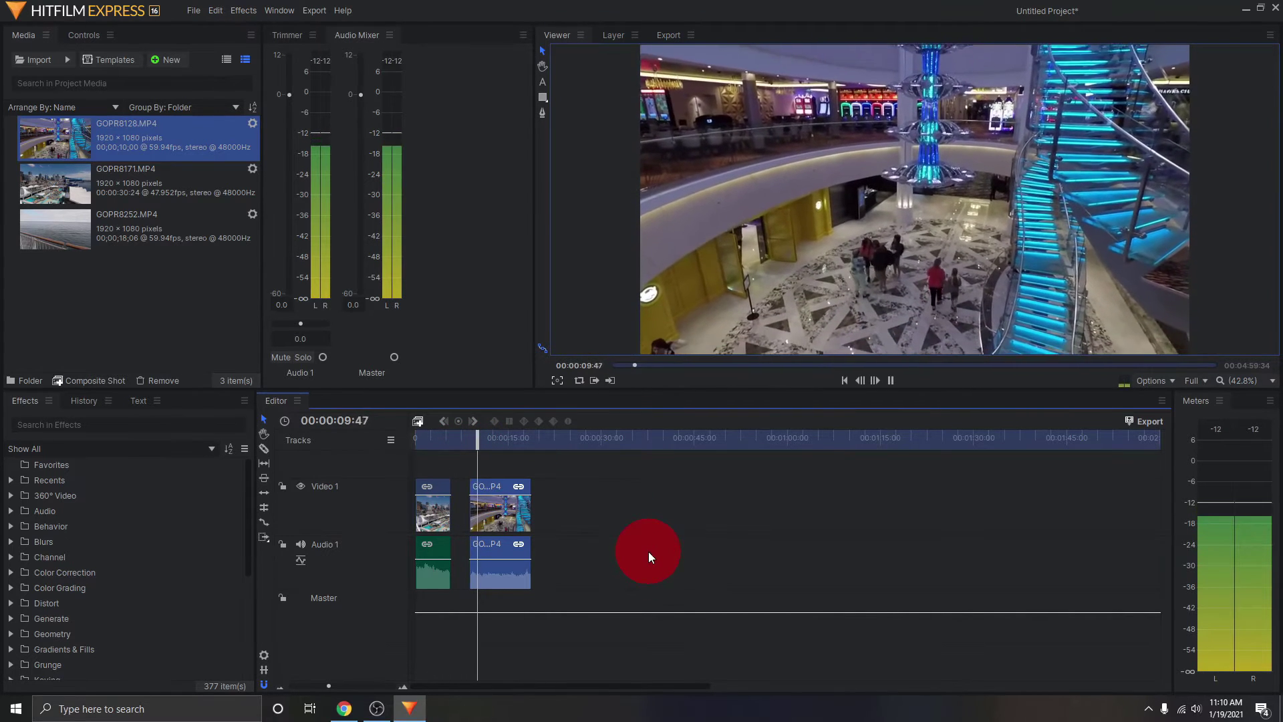
{"action": "key", "text": "space"}
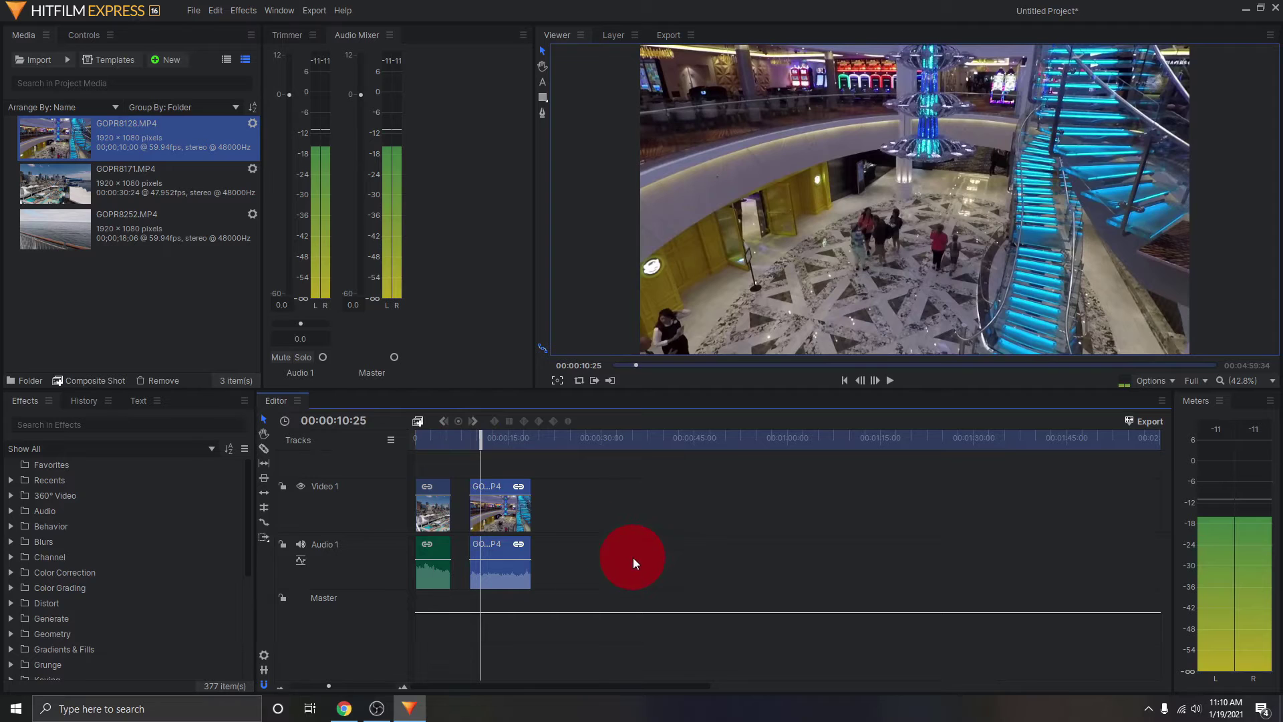
{"action": "left_click", "coordinate": [466, 501]}
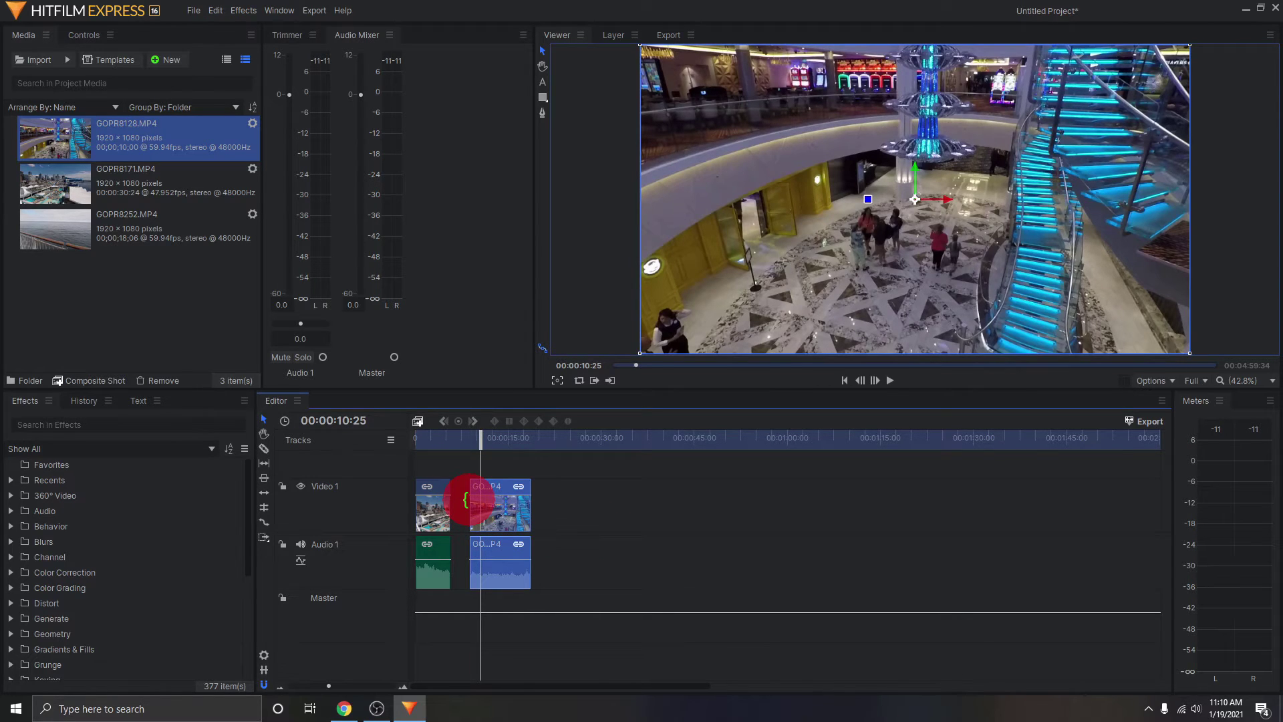
{"action": "left_click_drag", "start_coordinate": [466, 502], "coordinate": [481, 501]}
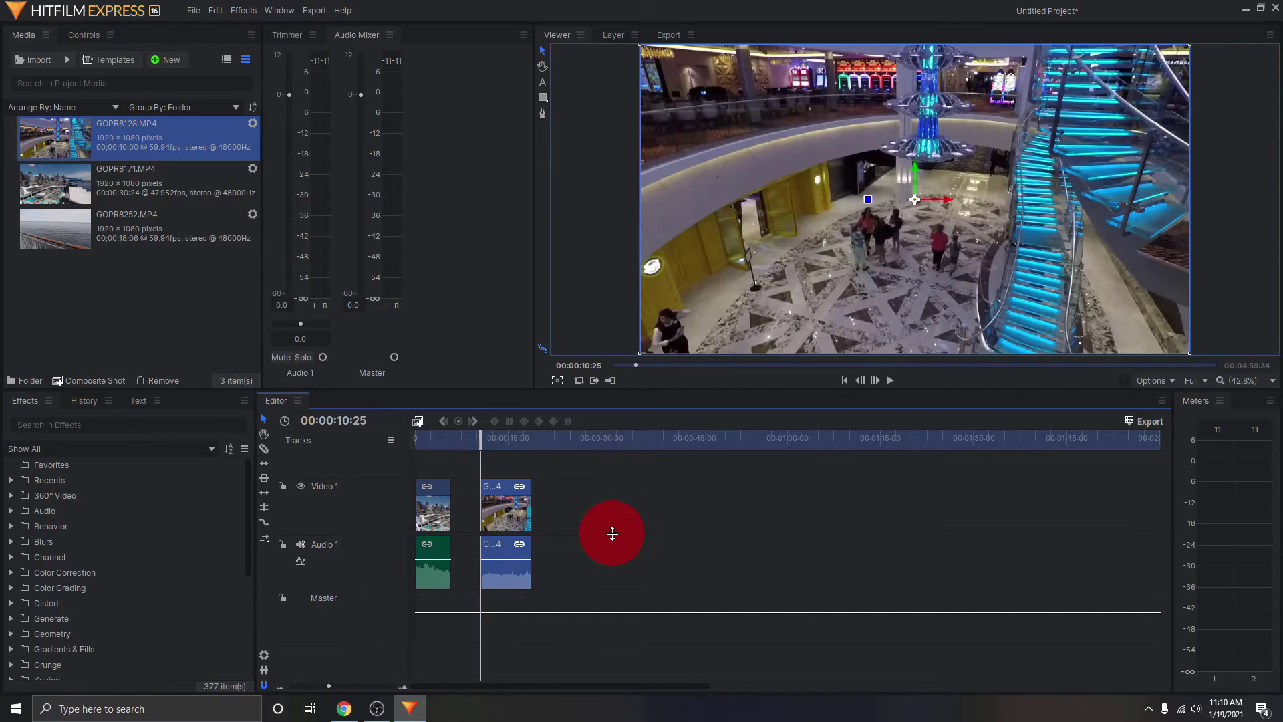
- Continue playing the GOPR8128.MP4 clip and trim its end to 00:00:16:34
{"action": "key", "text": "space"}
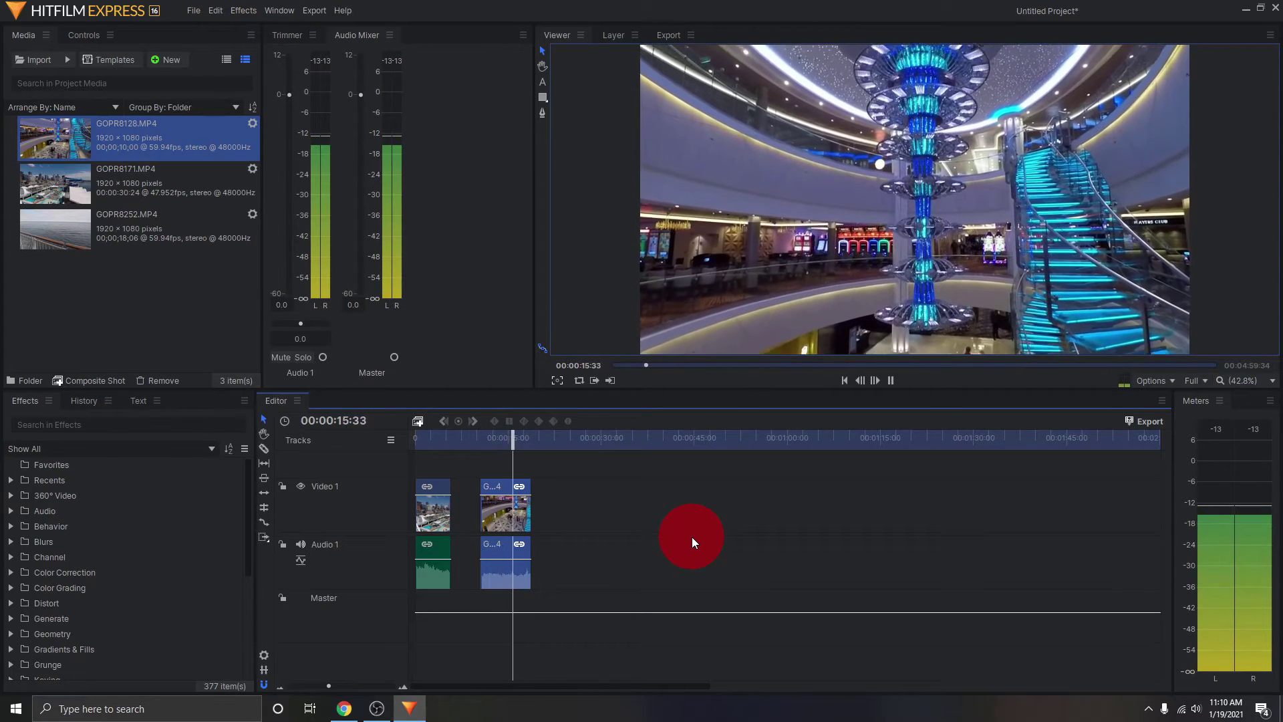
{"action": "key", "text": "space"}
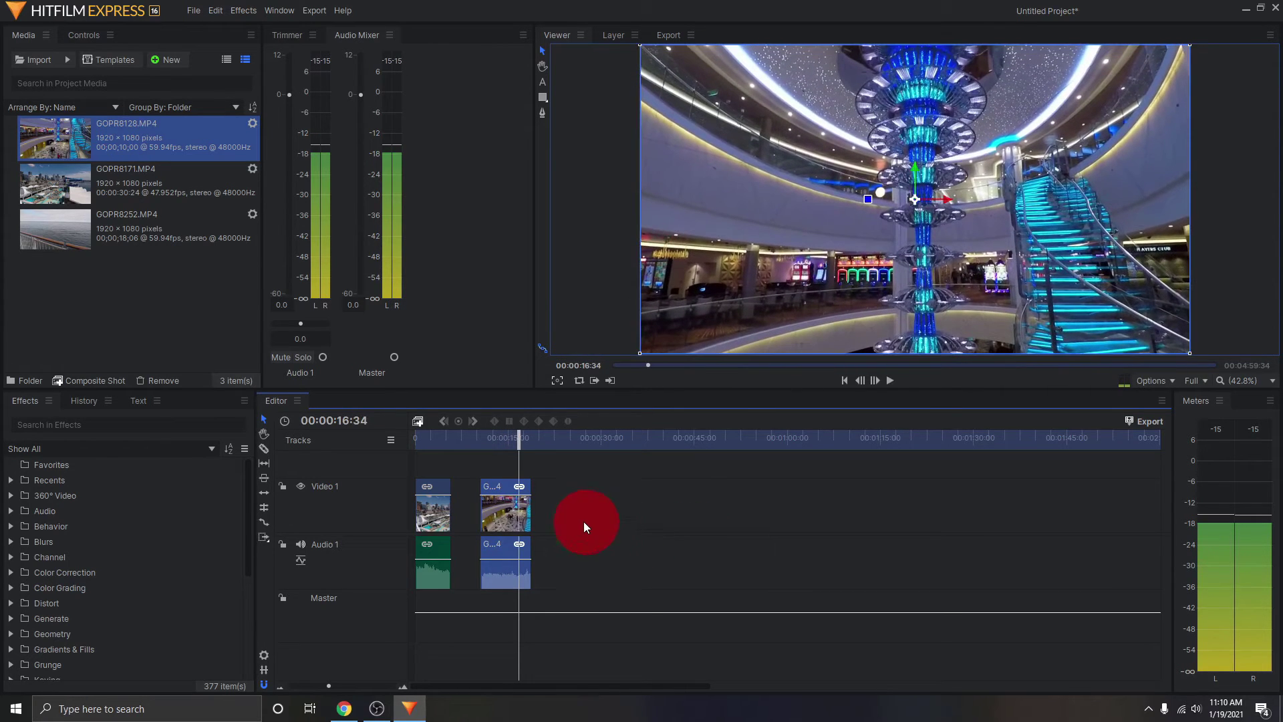
{"action": "left_click", "coordinate": [534, 500]}
{"action": "left_click_drag", "start_coordinate": [537, 500], "coordinate": [519, 500]}
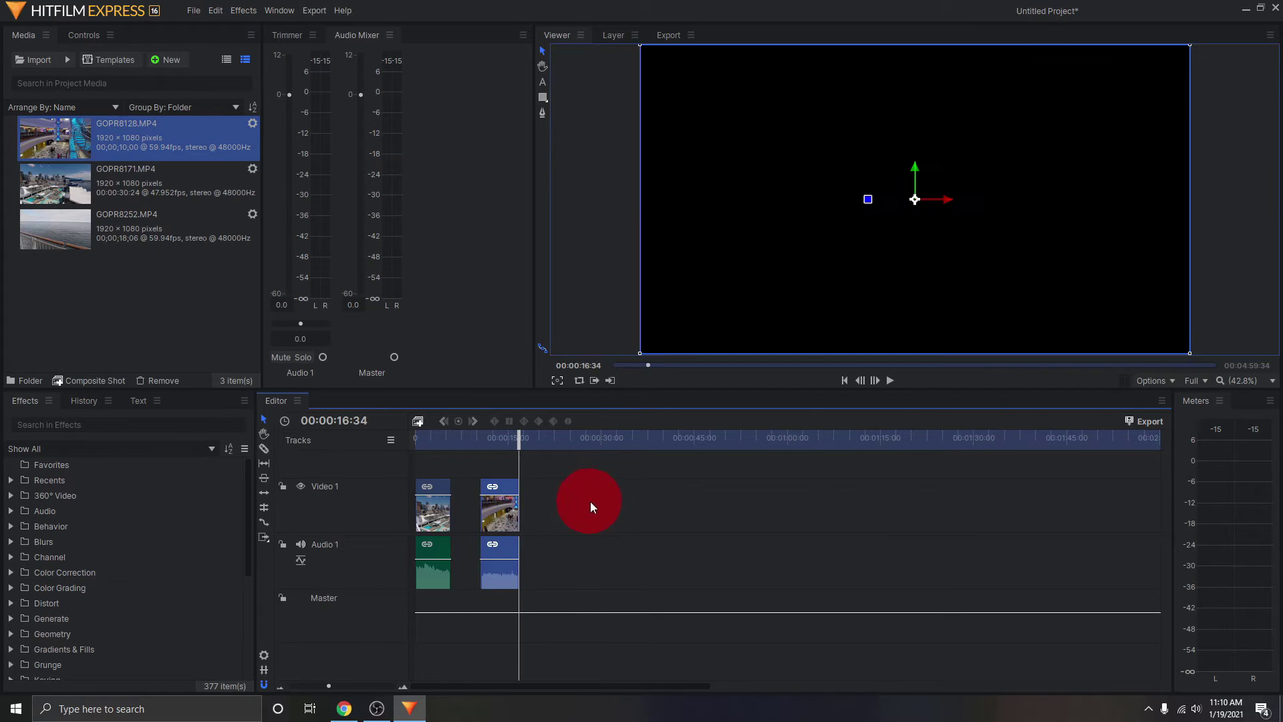
{"action": "left_click", "coordinate": [630, 500]}
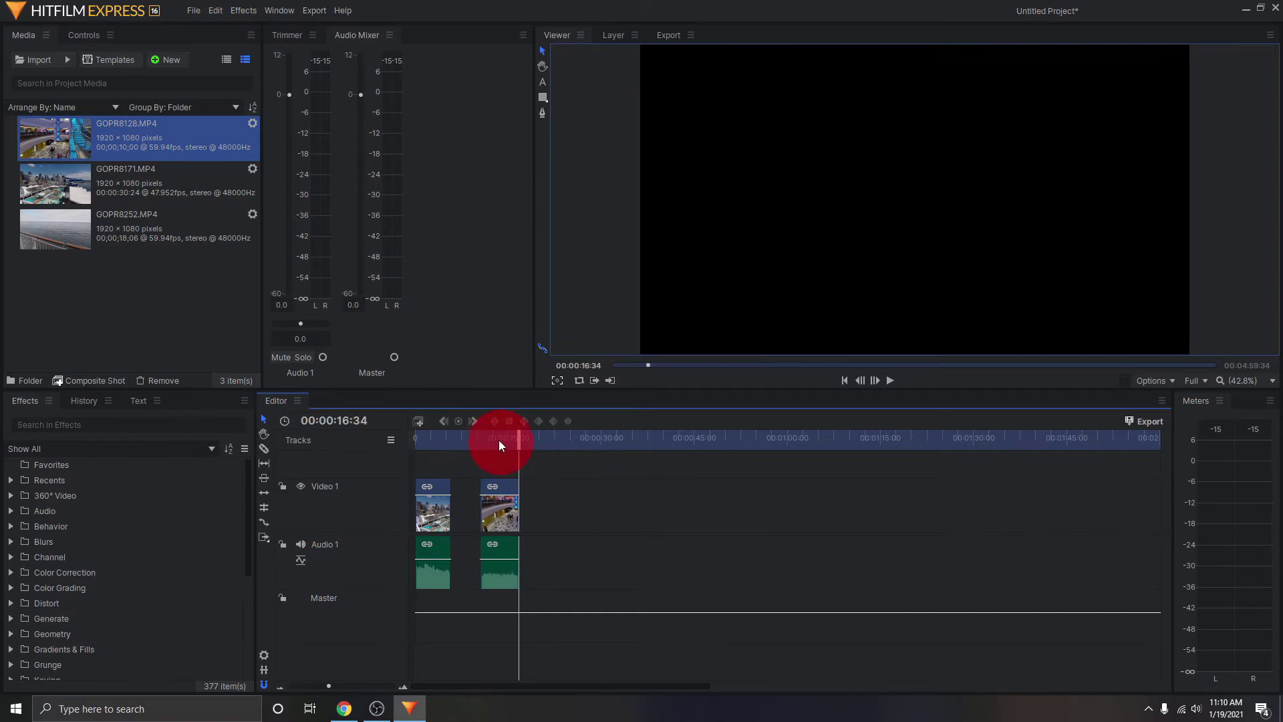
- Close the gap by snapping the GOPR8128.MP4 clip against the end of the first clip at 00:00:05:34
{"action": "left_click_drag", "start_coordinate": [499, 441], "coordinate": [564, 444]}
{"action": "left_click", "coordinate": [499, 494]}
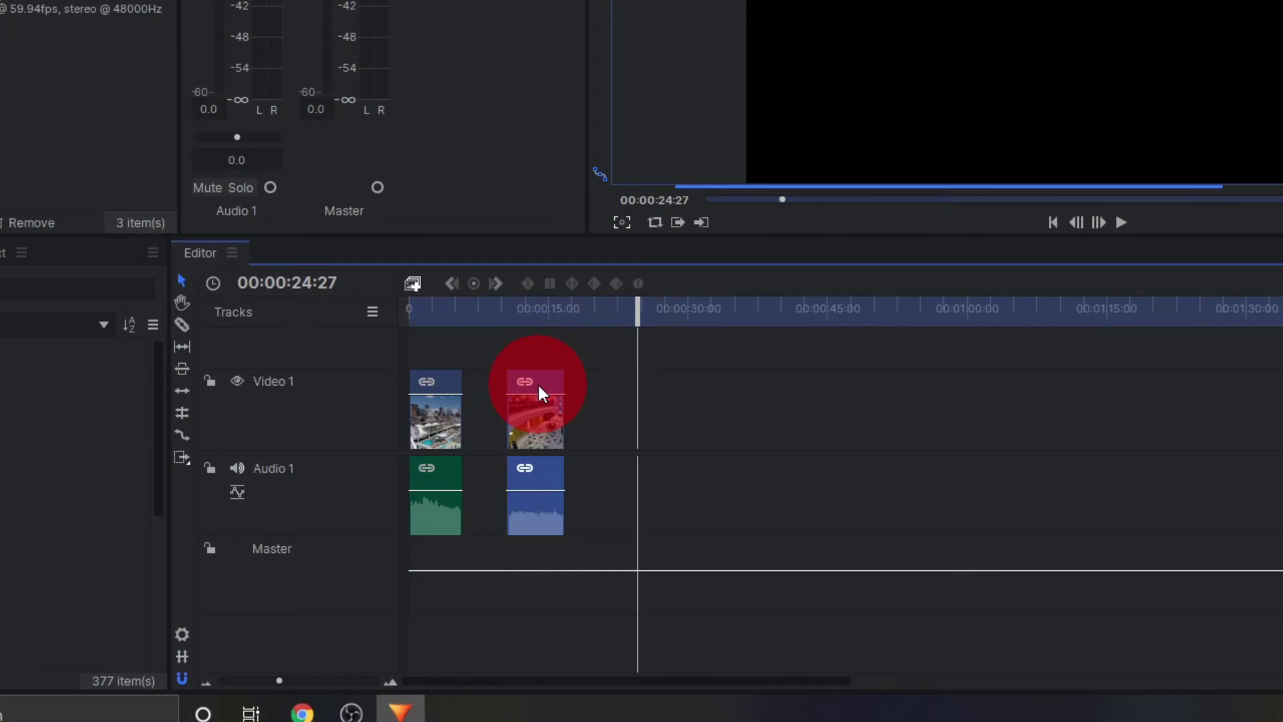
{"action": "left_click_drag", "start_coordinate": [538, 386], "coordinate": [505, 383]}
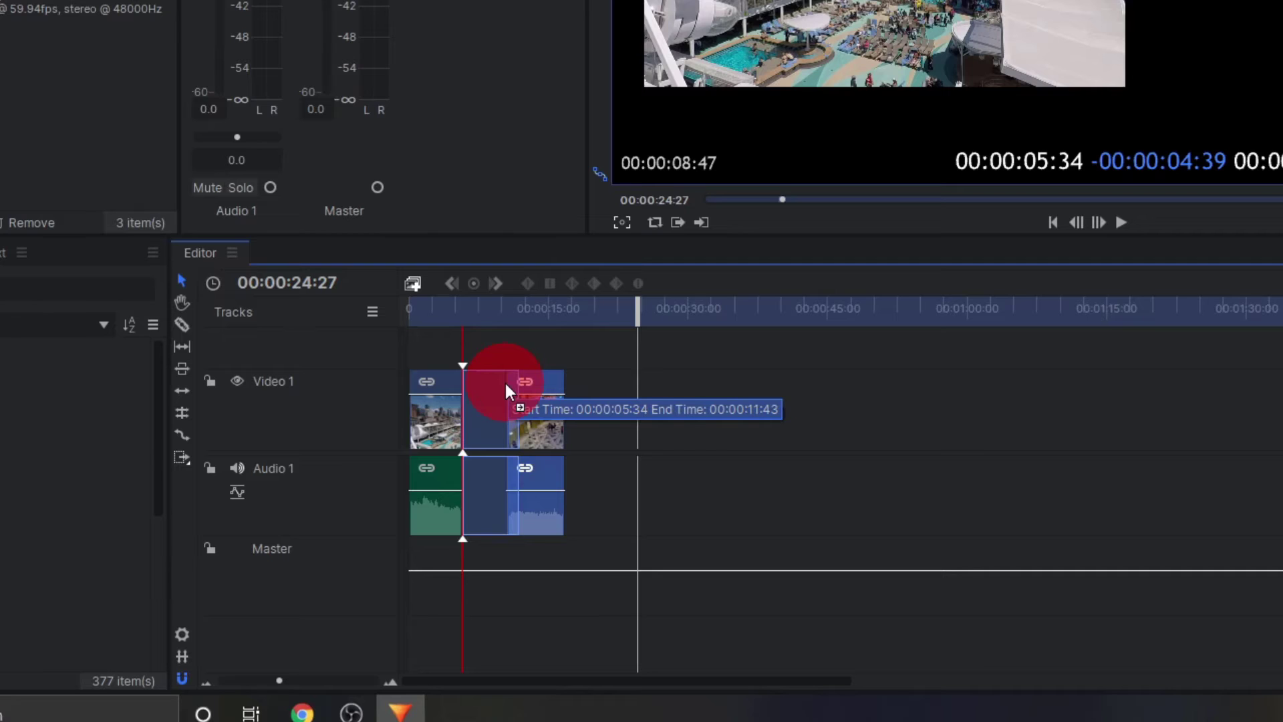
{"action": "left_click_drag", "start_coordinate": [505, 383], "coordinate": [504, 381]}
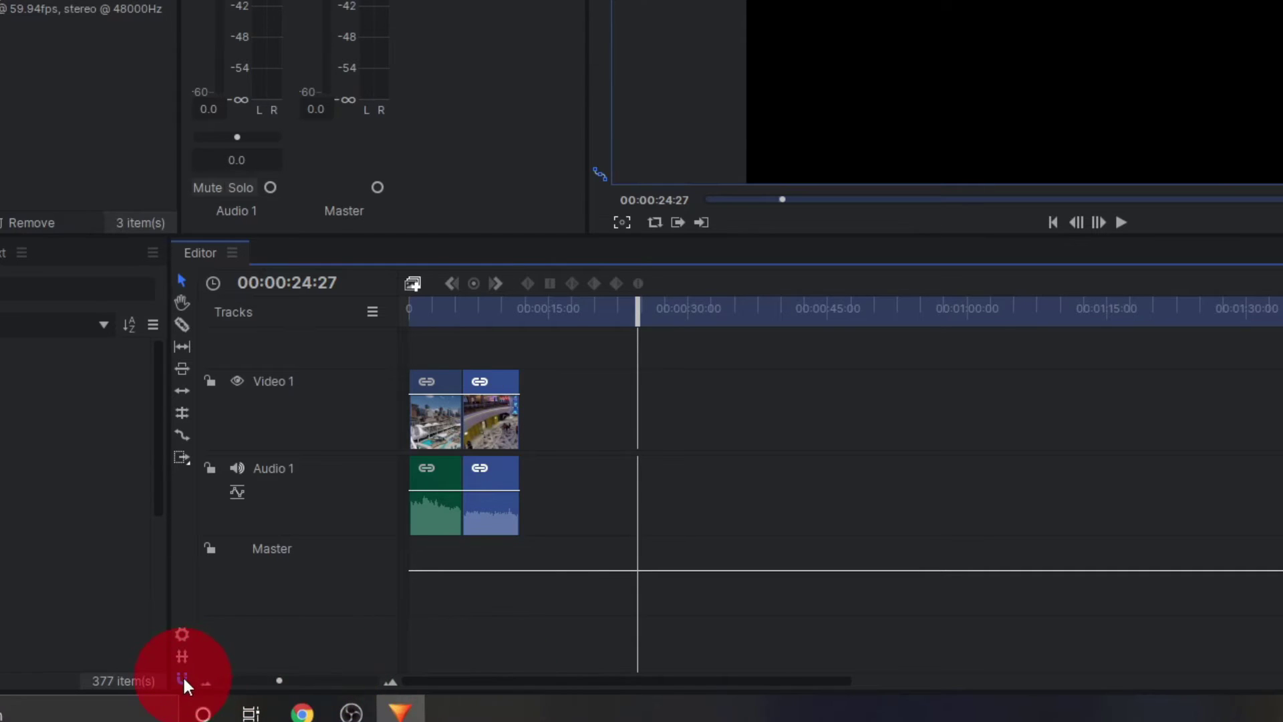
{"action": "left_click_drag", "start_coordinate": [490, 464], "coordinate": [506, 380]}
{"action": "left_click", "coordinate": [608, 444]}
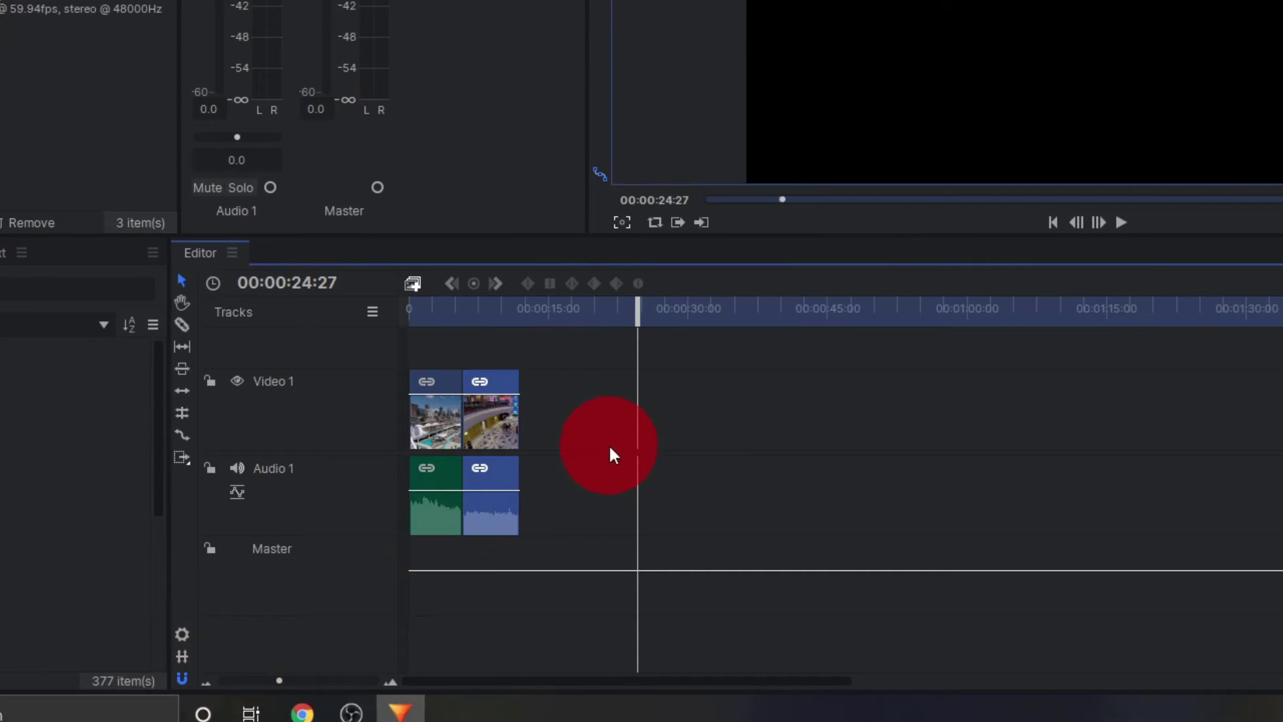
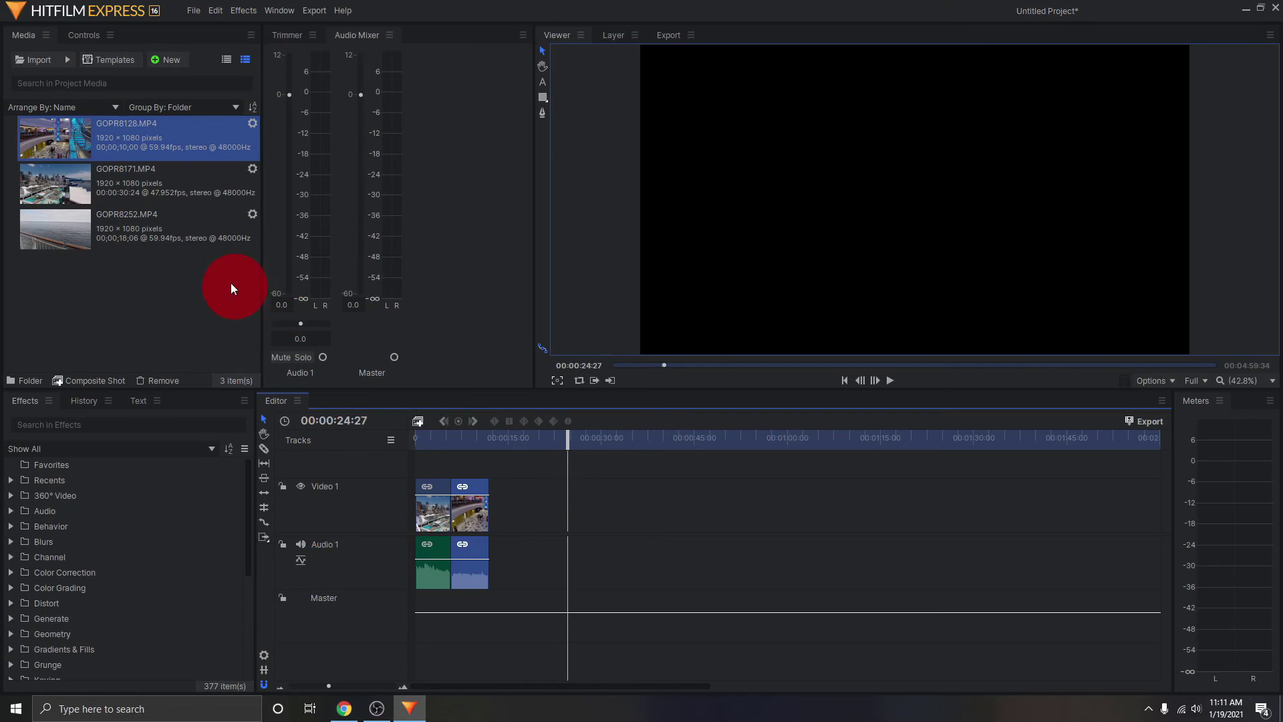
- Add GOPR8252.MP4 to the Video 1 track after the second clip, play it, and trim its start to 00:00:20:18
{"action": "left_click_drag", "start_coordinate": [142, 220], "coordinate": [520, 519]}
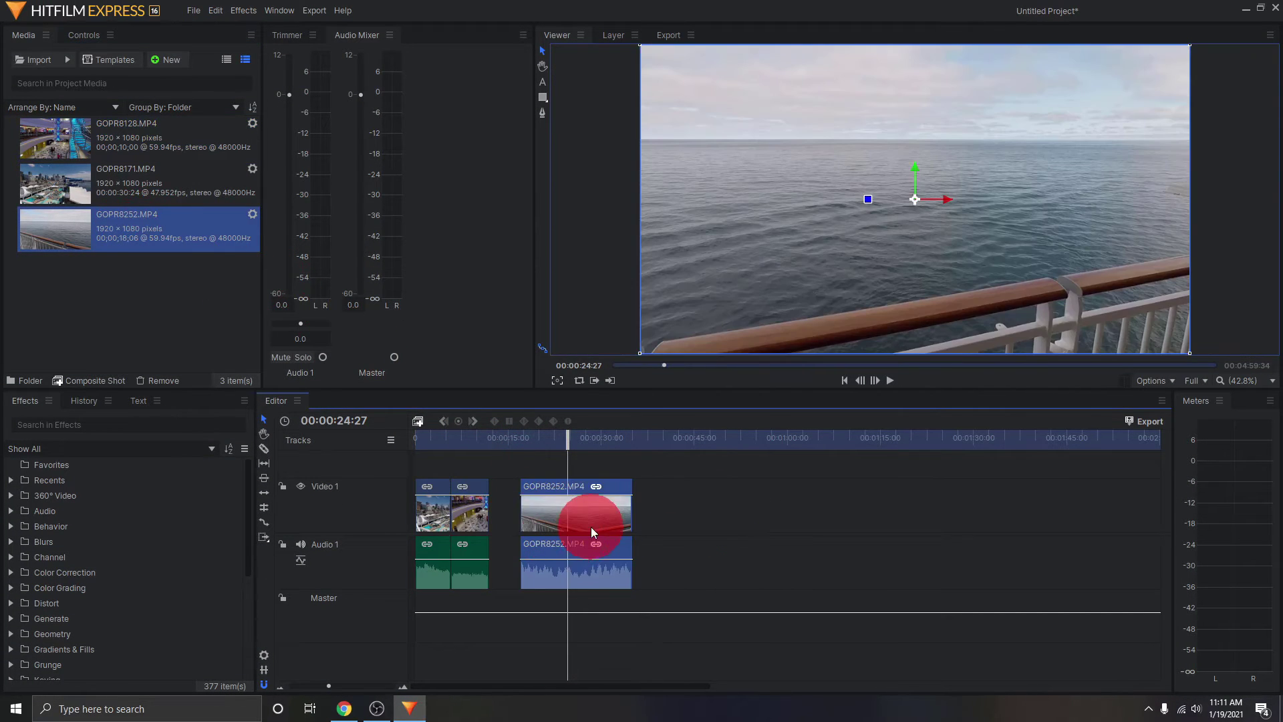
{"action": "left_click", "coordinate": [515, 439]}
{"action": "left_click", "coordinate": [447, 561]}
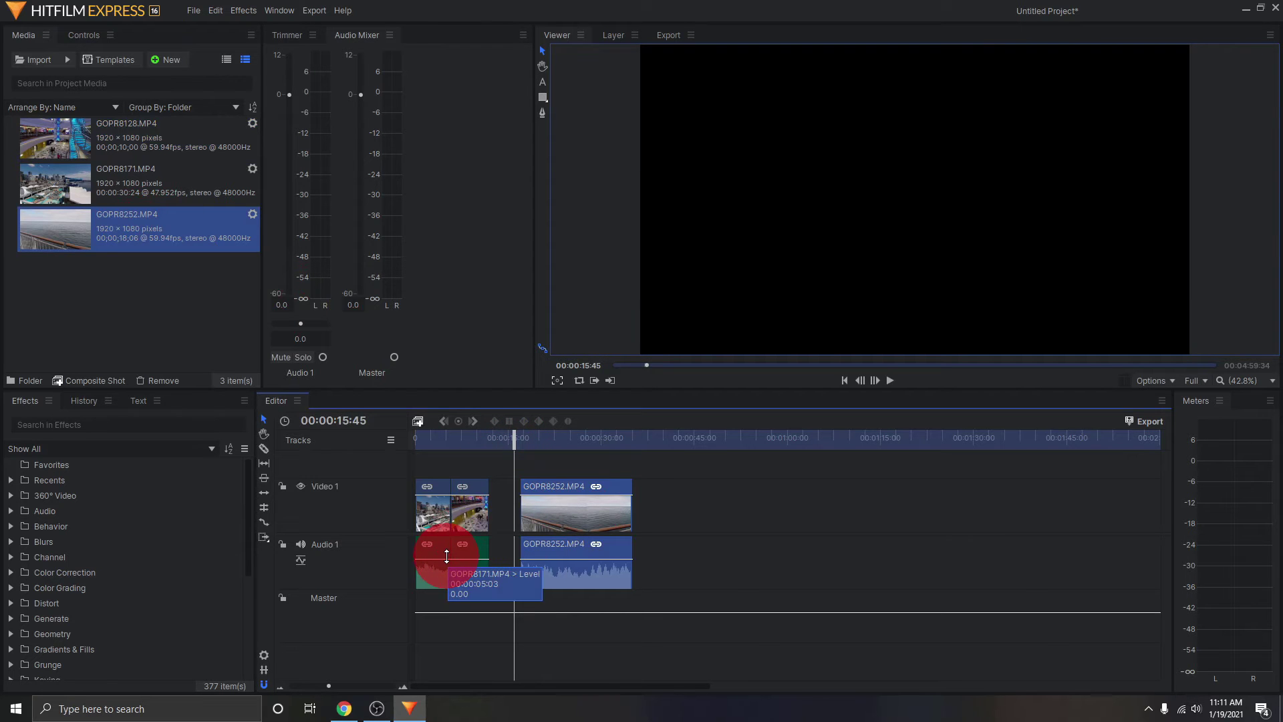
{"action": "key", "text": "space"}
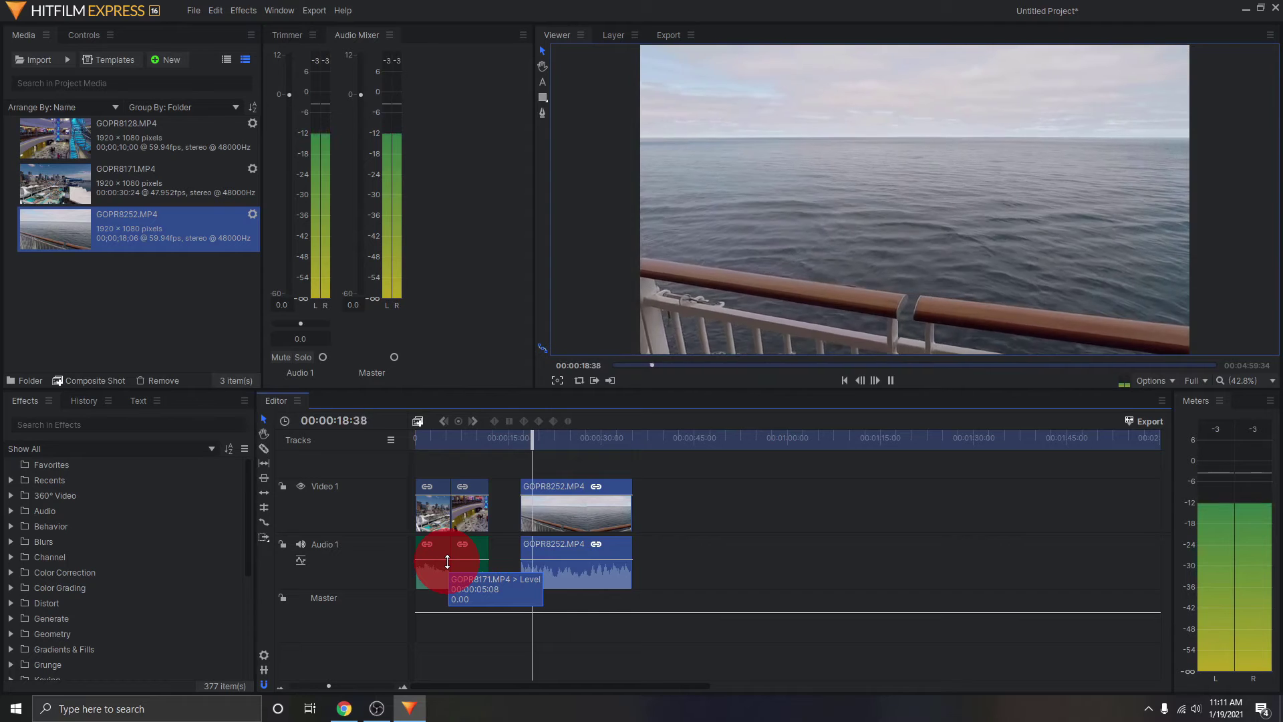
{"action": "key", "text": "space"}
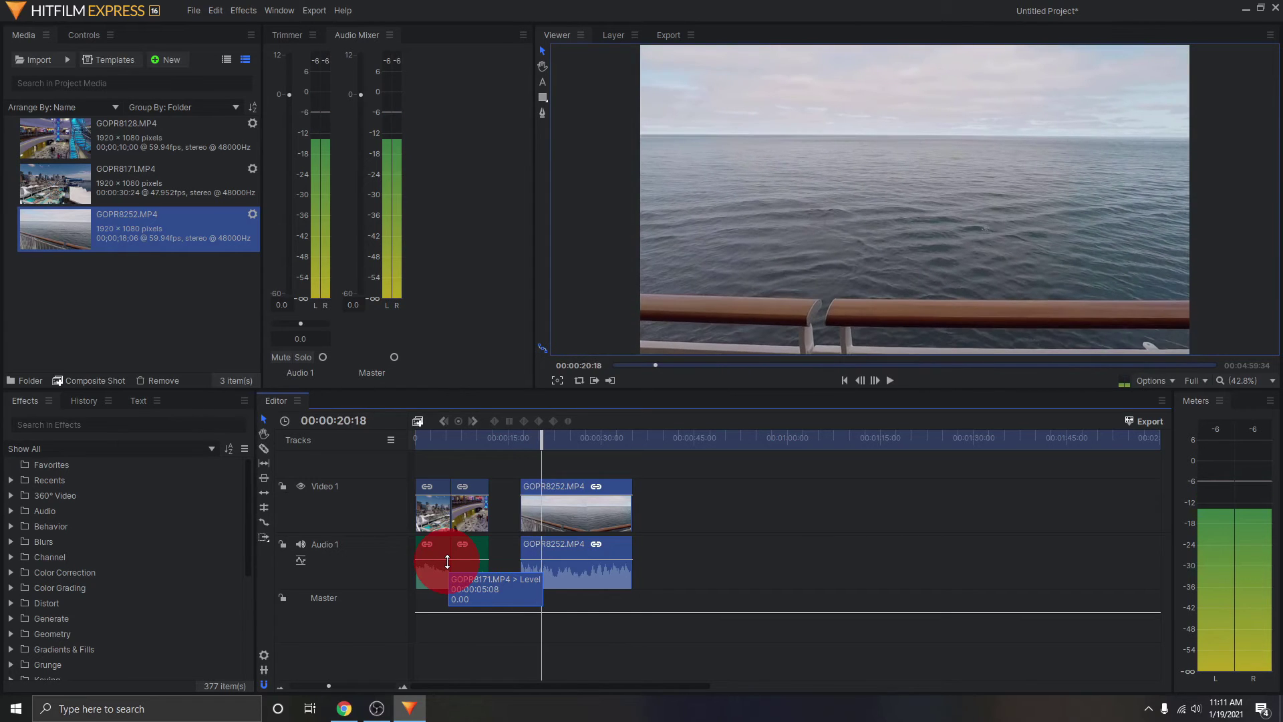
{"action": "left_click", "coordinate": [506, 523]}
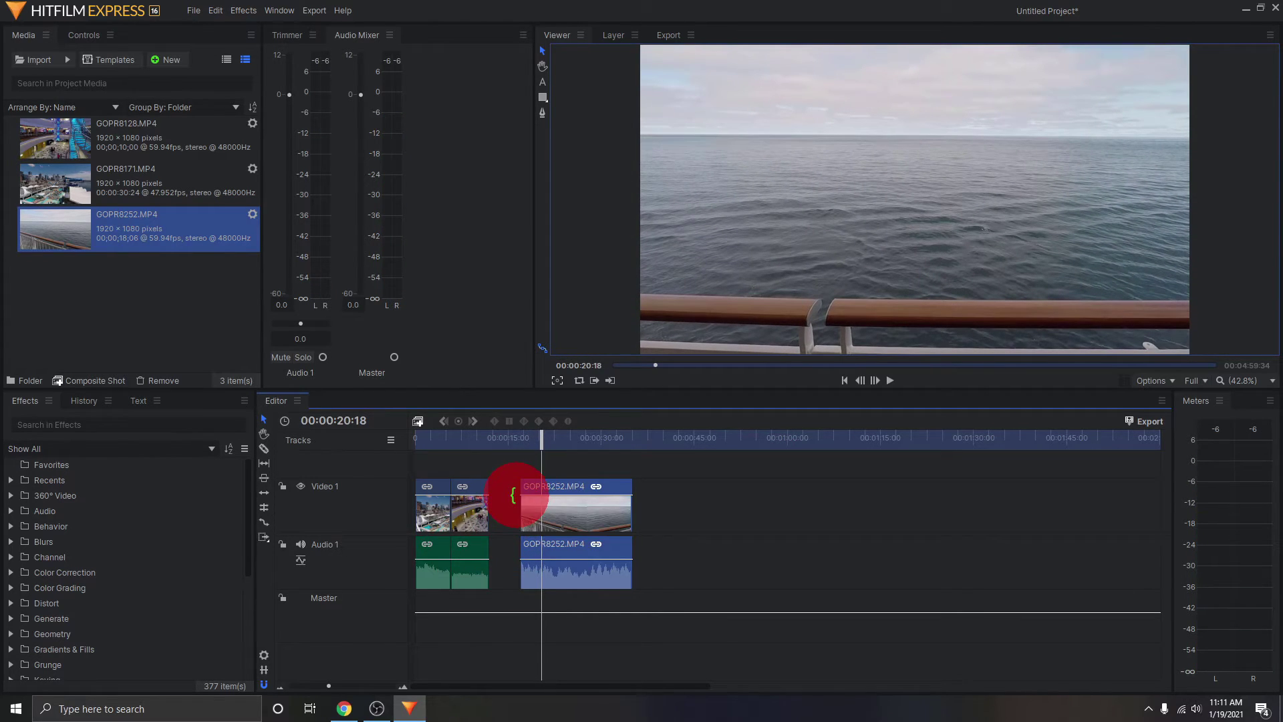
{"action": "left_click_drag", "start_coordinate": [513, 495], "coordinate": [535, 495]}
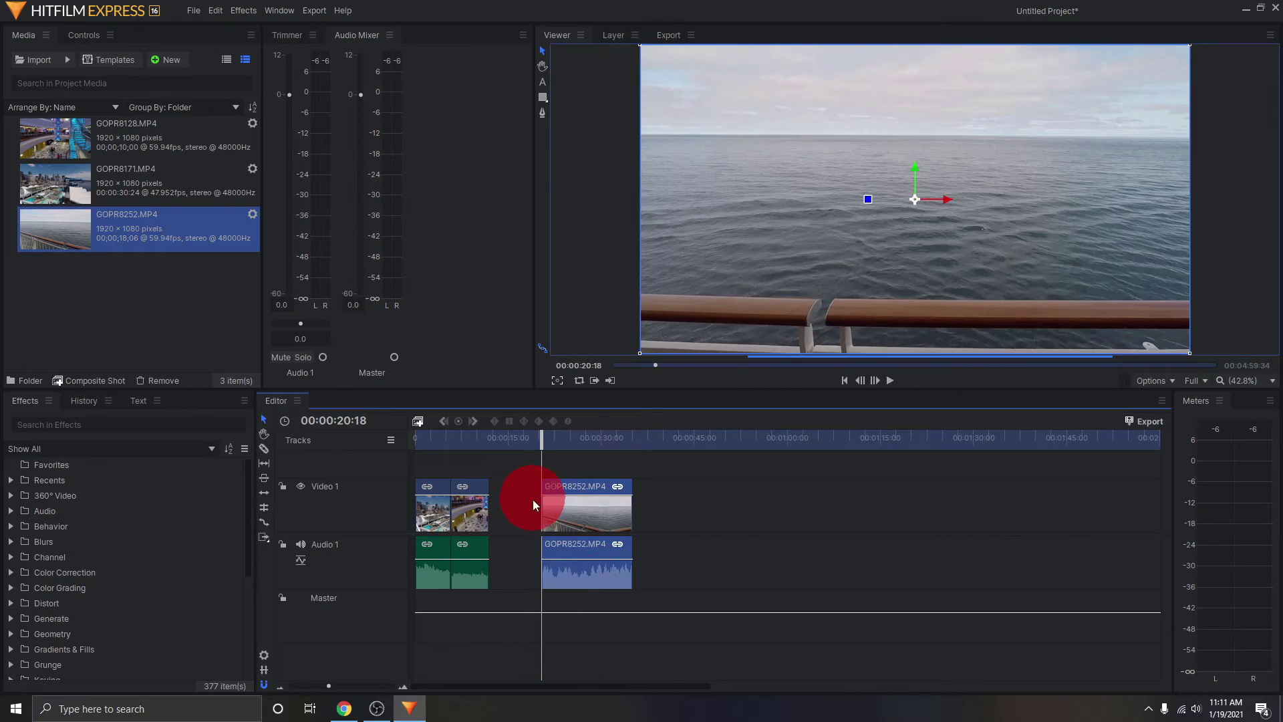
- Trim the end of the GOPR8252.MP4 clip to 00:00:26:10 and snap it against the end of the second clip
{"action": "key", "text": "space"}
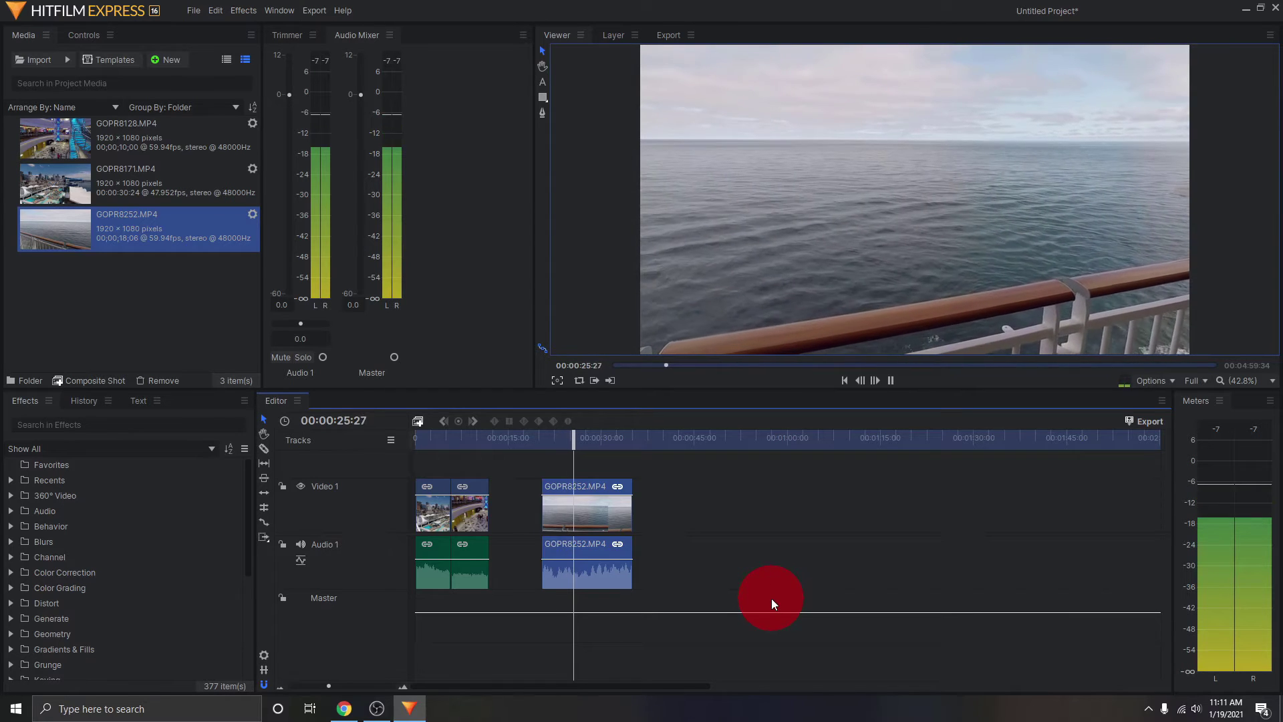
{"action": "key", "text": "space"}
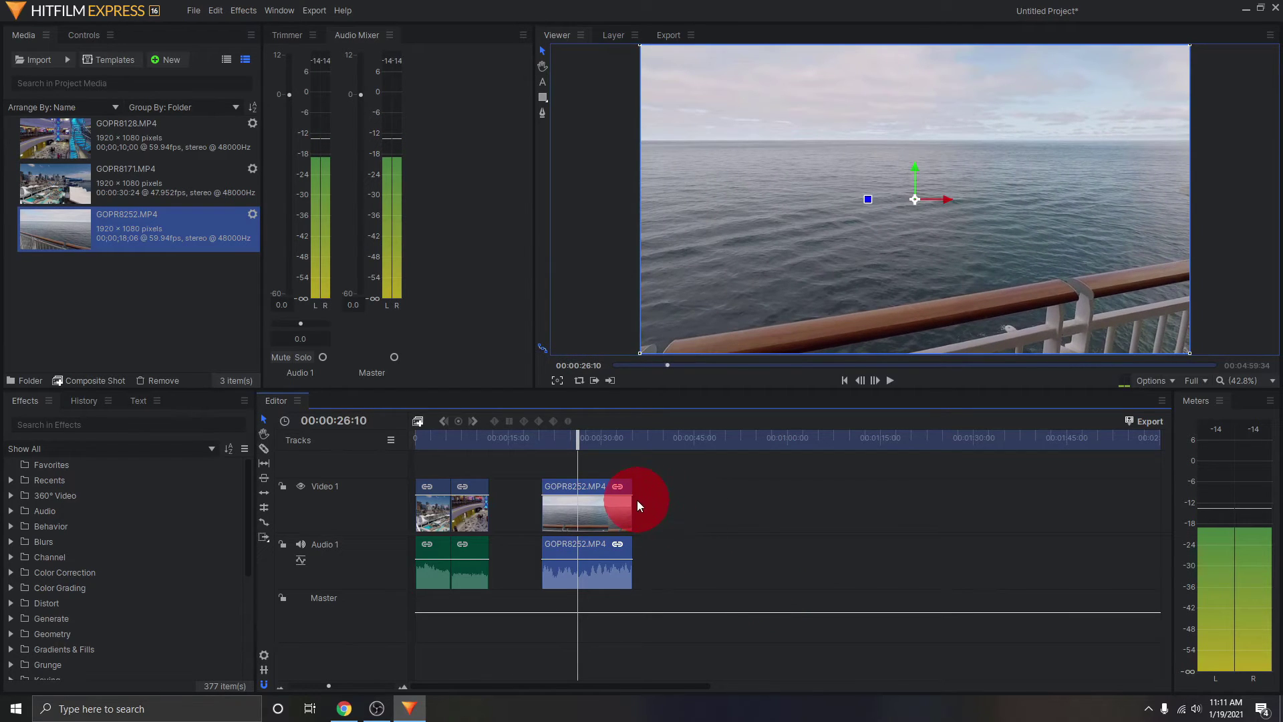
{"action": "left_click_drag", "start_coordinate": [636, 499], "coordinate": [577, 495]}
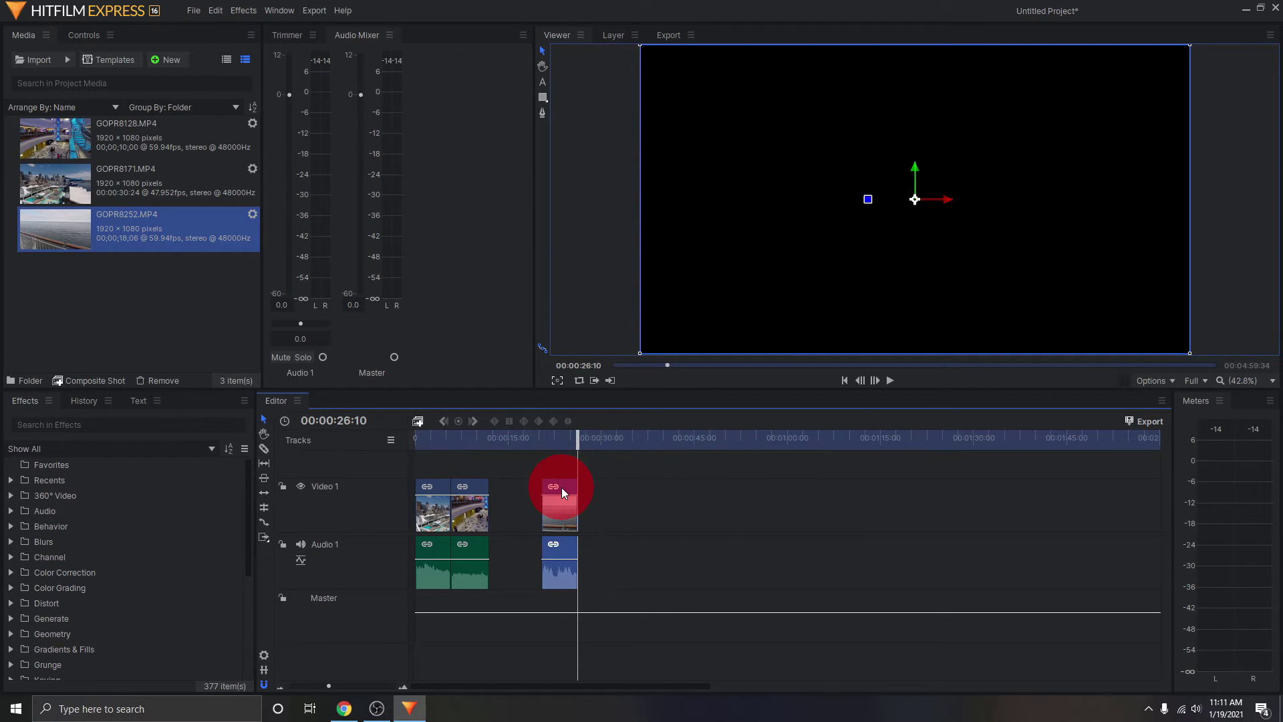
{"action": "left_click_drag", "start_coordinate": [562, 487], "coordinate": [513, 487]}
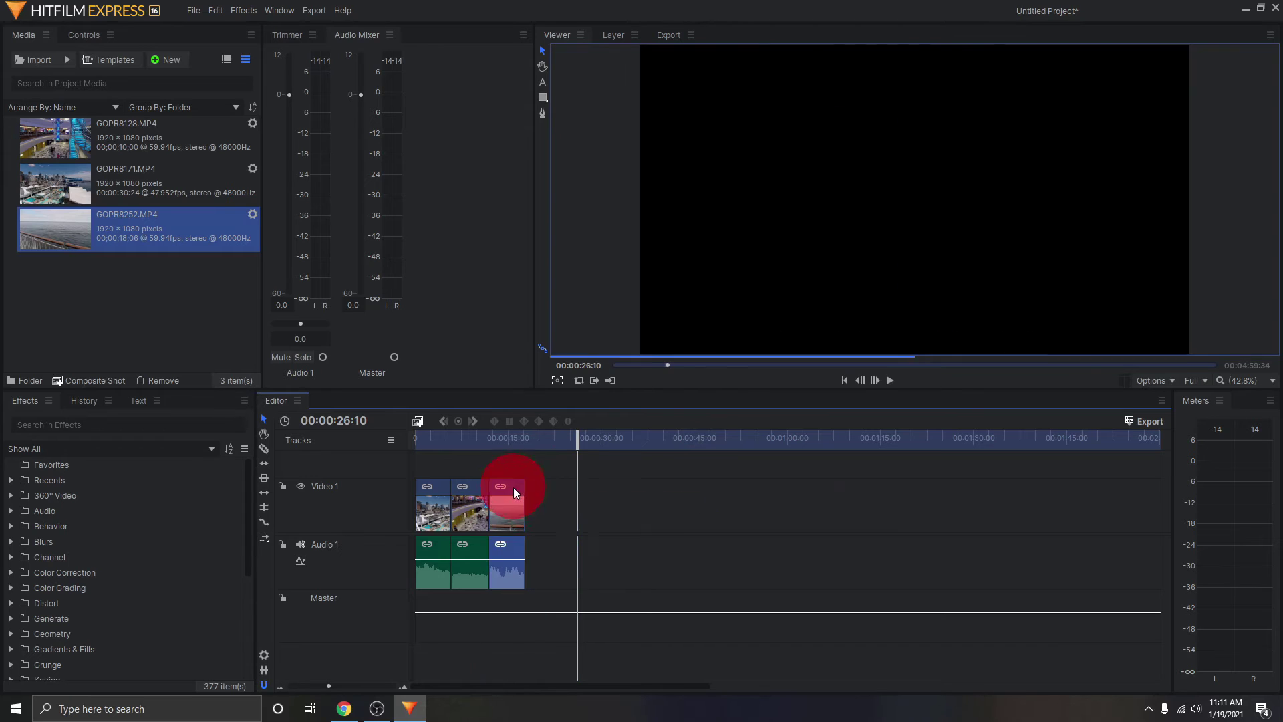
- Play the three joined clips from the start of the timeline to review the sequence
{"action": "left_click", "coordinate": [595, 456]}
{"action": "left_click_drag", "start_coordinate": [579, 443], "coordinate": [404, 457]}
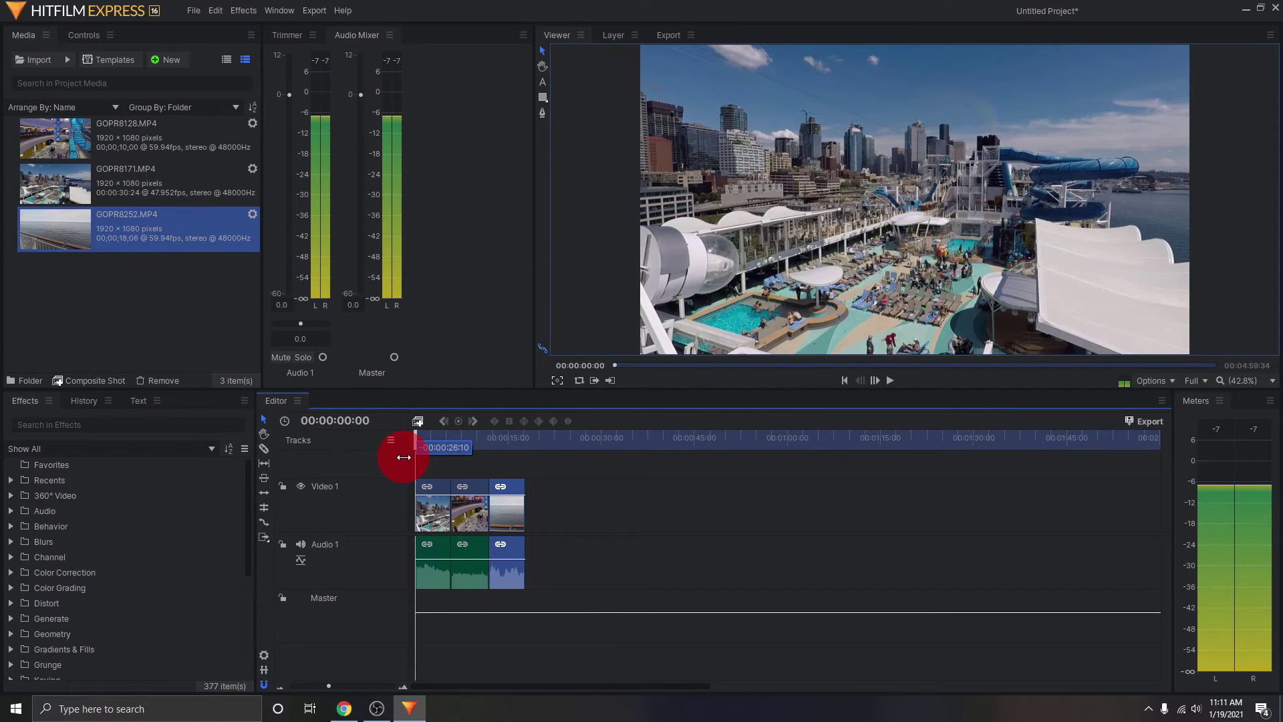
{"action": "key", "text": "space"}
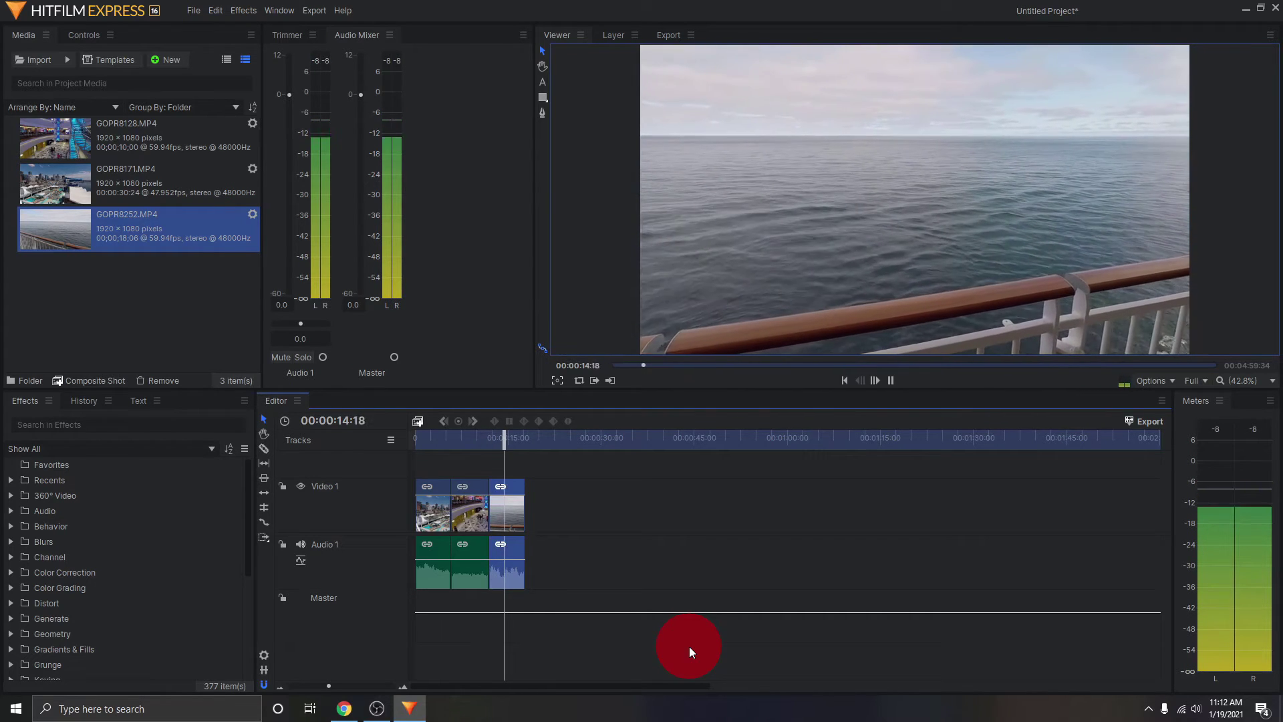
{"action": "key", "text": "space"}
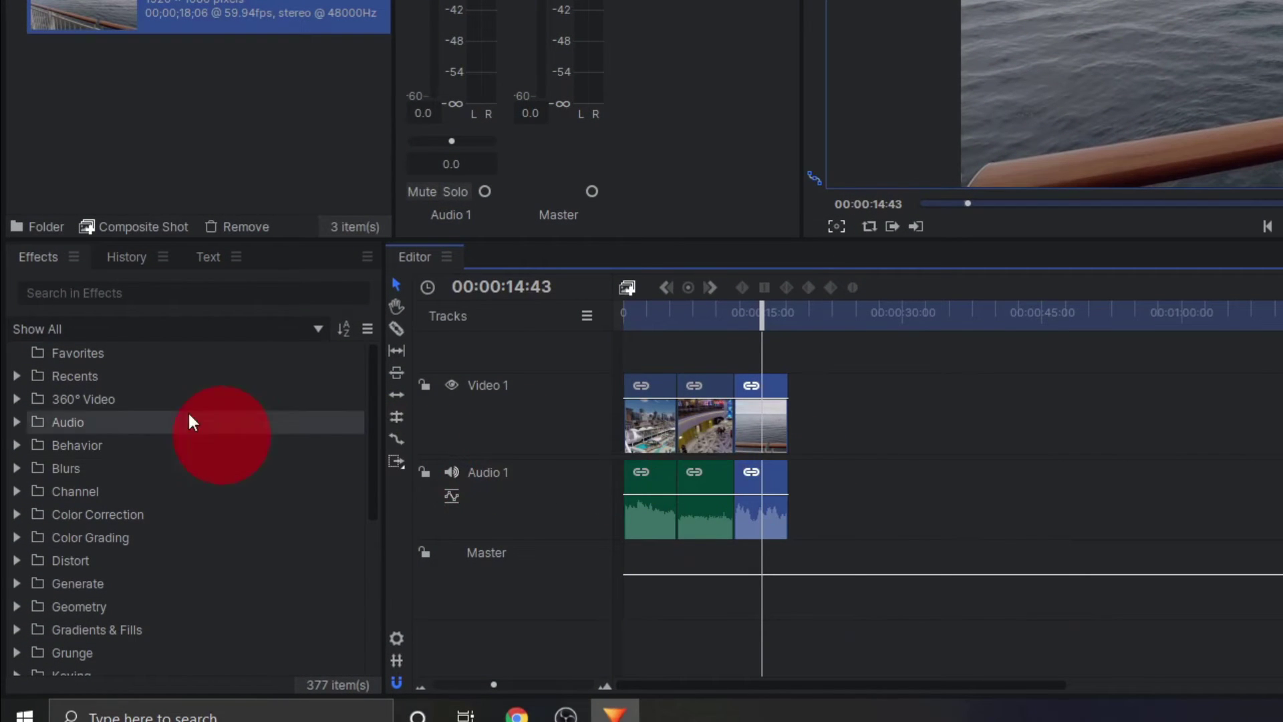
- Apply the Cross Dissolve video transition at the cut between the first clip and the GOPR8128.MP4 clip
{"action": "left_click_drag", "start_coordinate": [371, 395], "coordinate": [363, 547]}
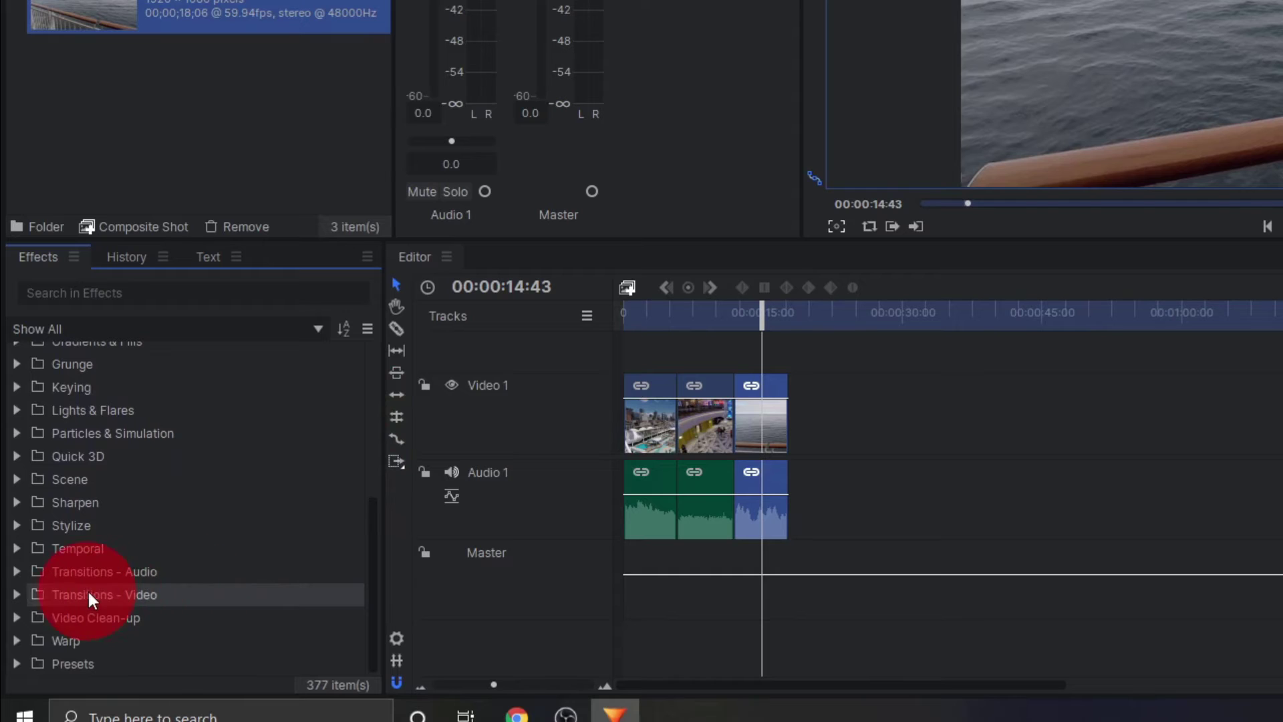
{"action": "left_click", "coordinate": [17, 595]}
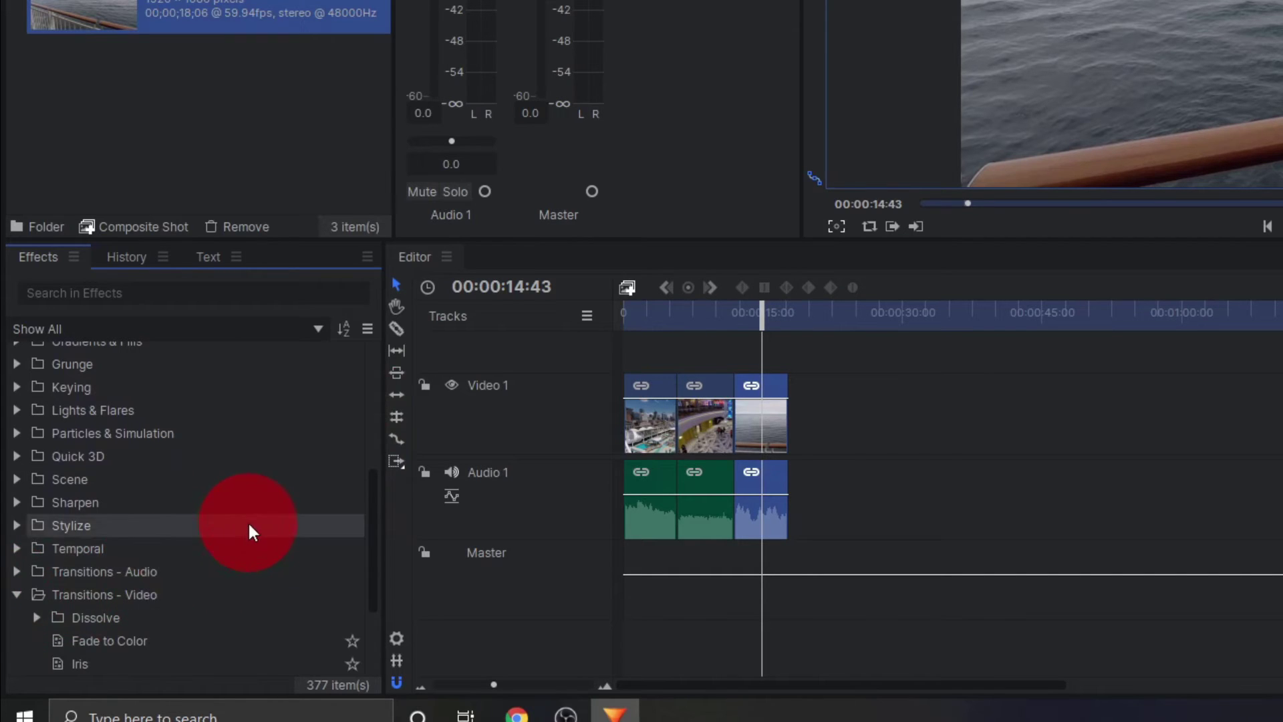
{"action": "scroll", "coordinate": [249, 520], "scroll_direction": "down", "scroll_amount": 2}
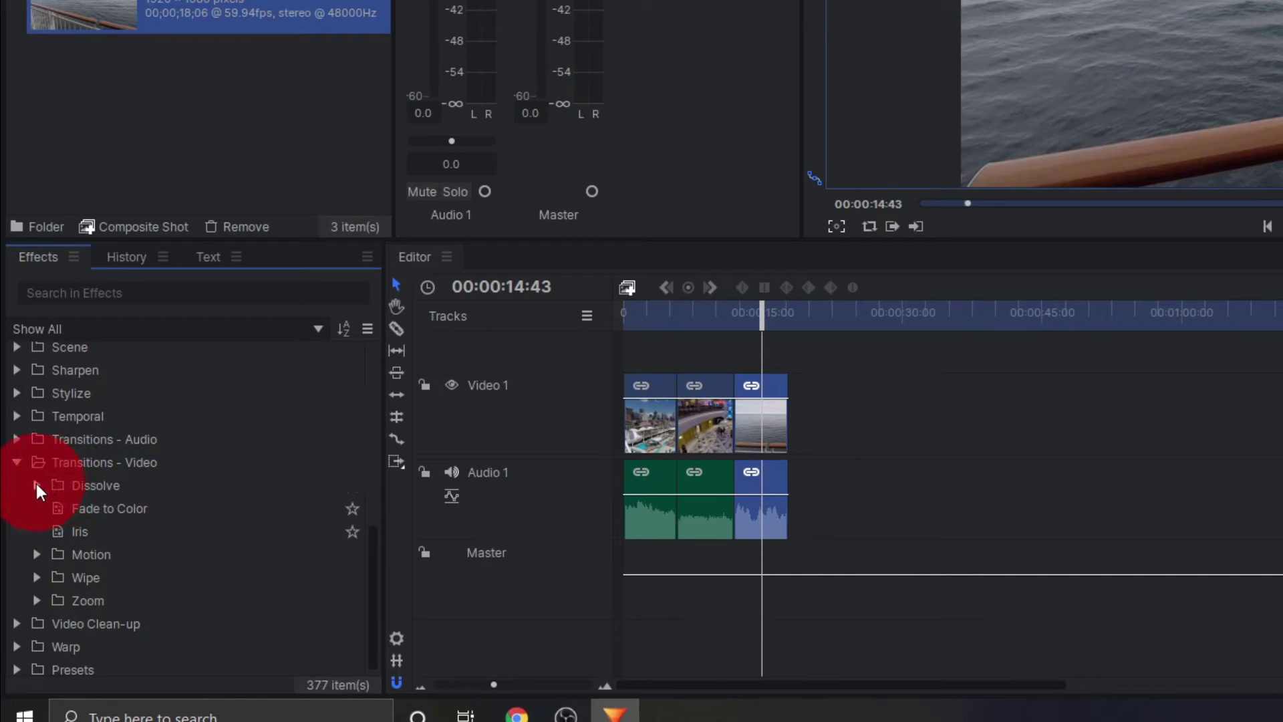
{"action": "left_click", "coordinate": [37, 486]}
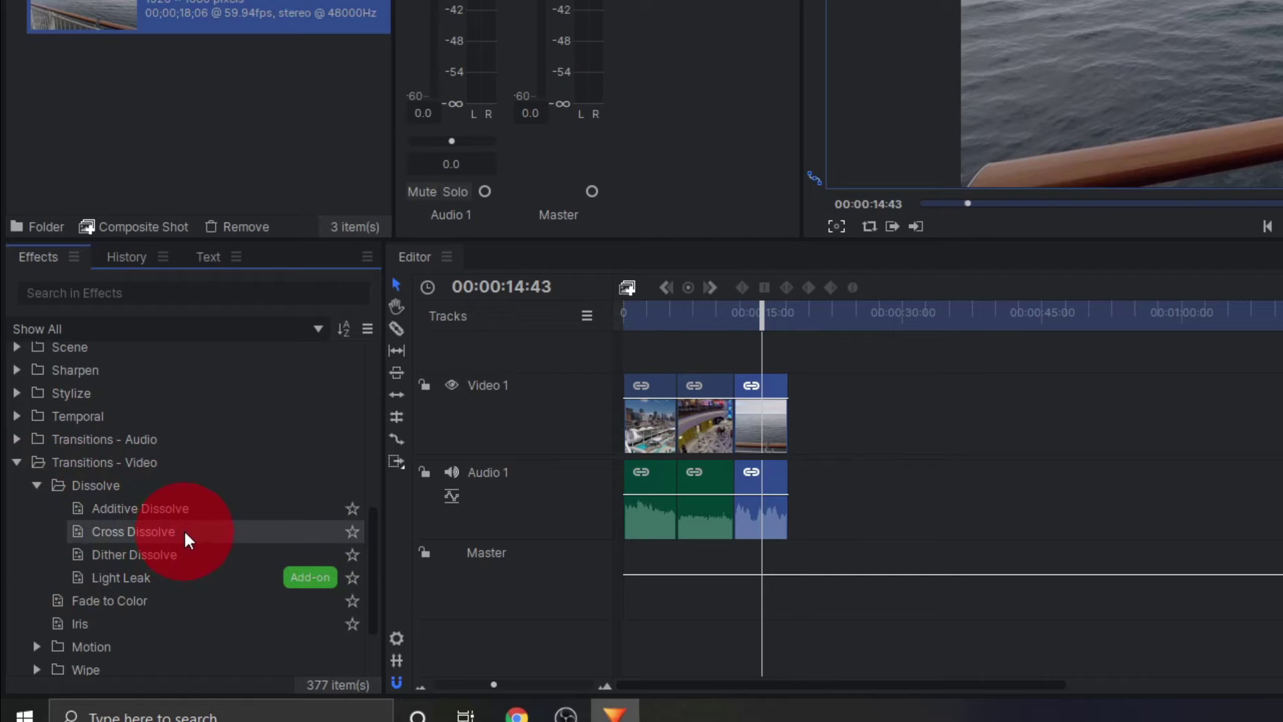
{"action": "mouse_move", "coordinate": [185, 539]}
{"action": "left_mouse_down"}
{"action": "mouse_move", "coordinate": [458, 508]}
{"action": "mouse_move", "coordinate": [676, 404]}
{"action": "left_mouse_up"}
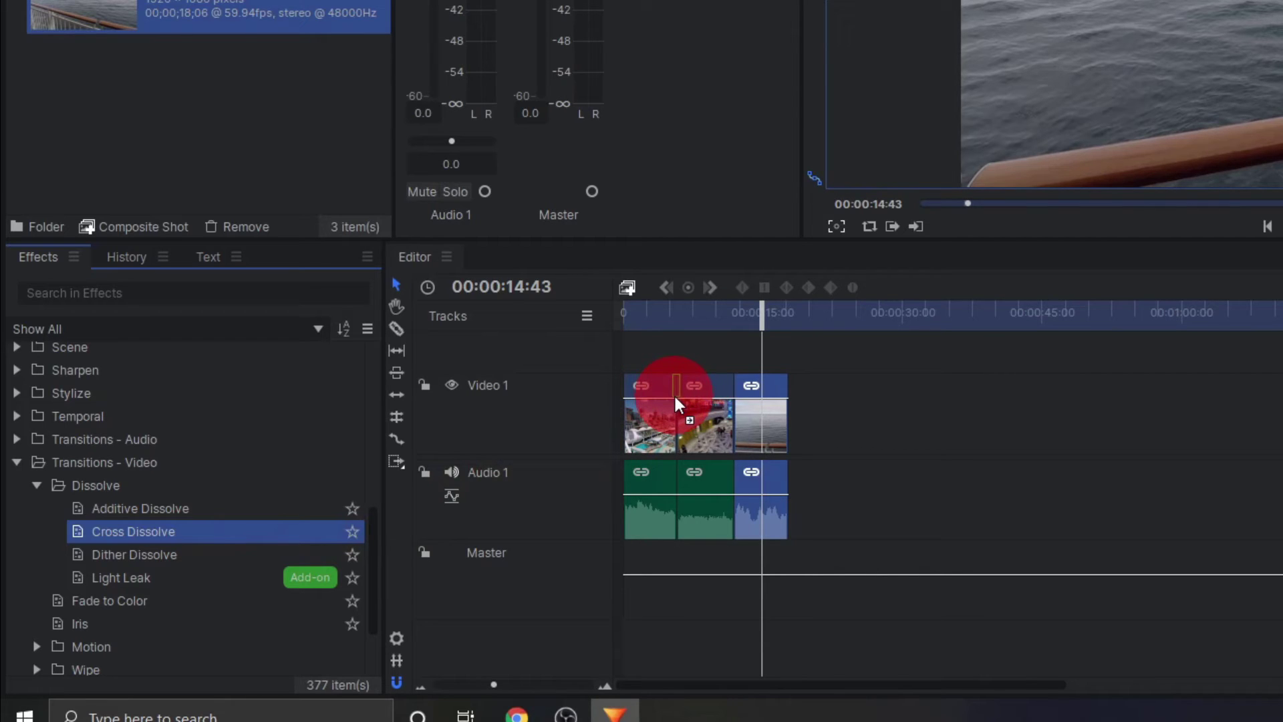
{"action": "left_click_drag", "start_coordinate": [676, 403], "coordinate": [676, 403]}
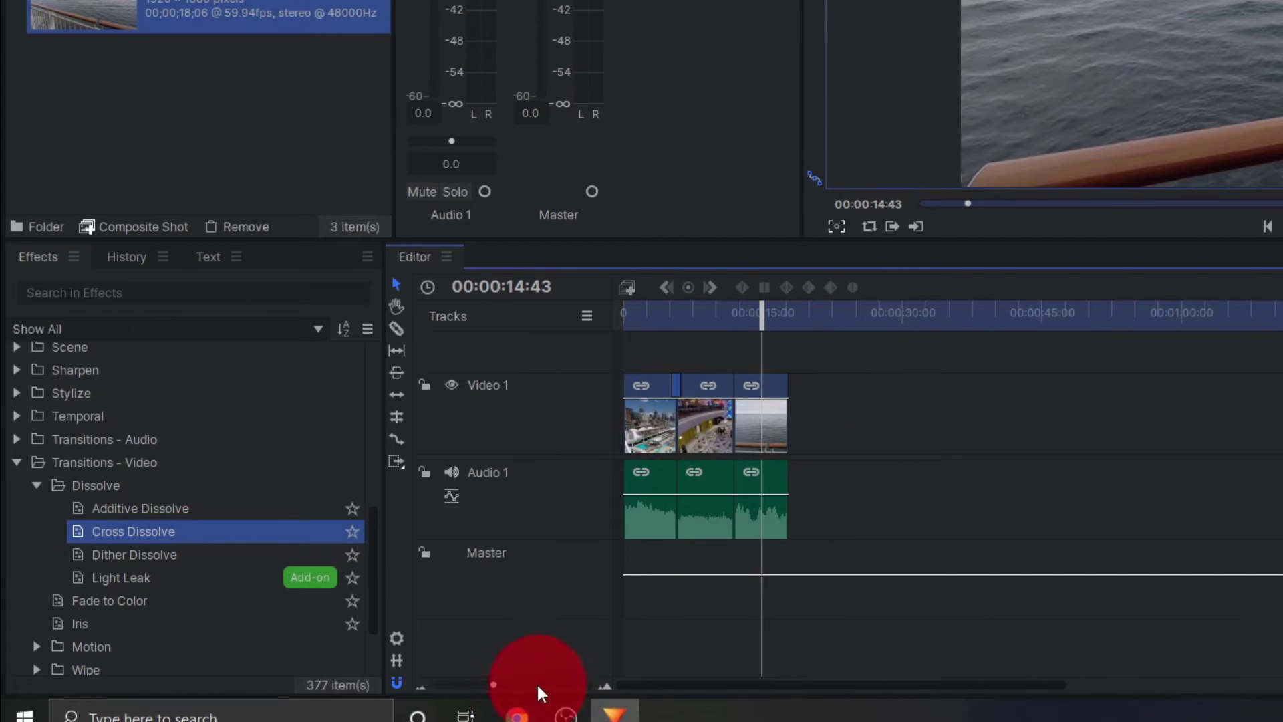
- Apply Cross Dissolve at the cut between the GOPR8128.MP4 and GOPR8252.MP4 clips and preview the transition
{"action": "left_click_drag", "start_coordinate": [516, 686], "coordinate": [528, 688]}
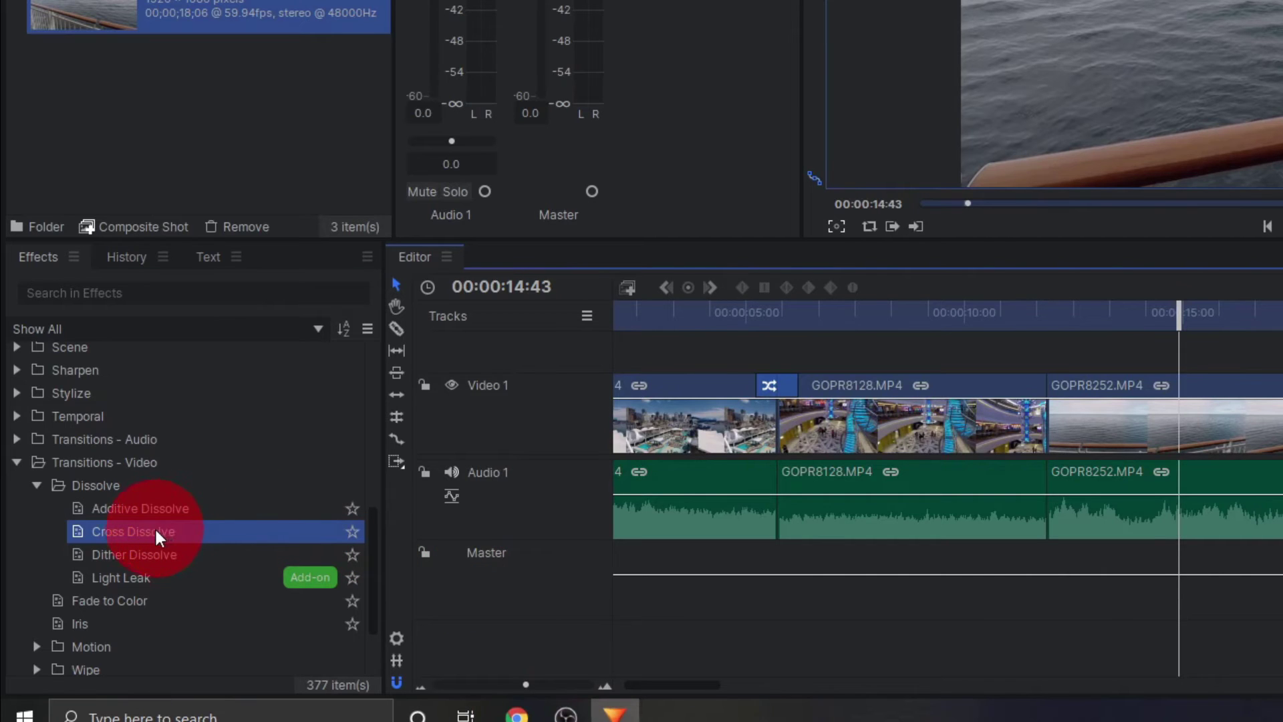
{"action": "mouse_move", "coordinate": [158, 536]}
{"action": "left_mouse_down"}
{"action": "mouse_move", "coordinate": [372, 544]}
{"action": "mouse_move", "coordinate": [888, 474]}
{"action": "mouse_move", "coordinate": [1057, 406]}
{"action": "left_mouse_up"}
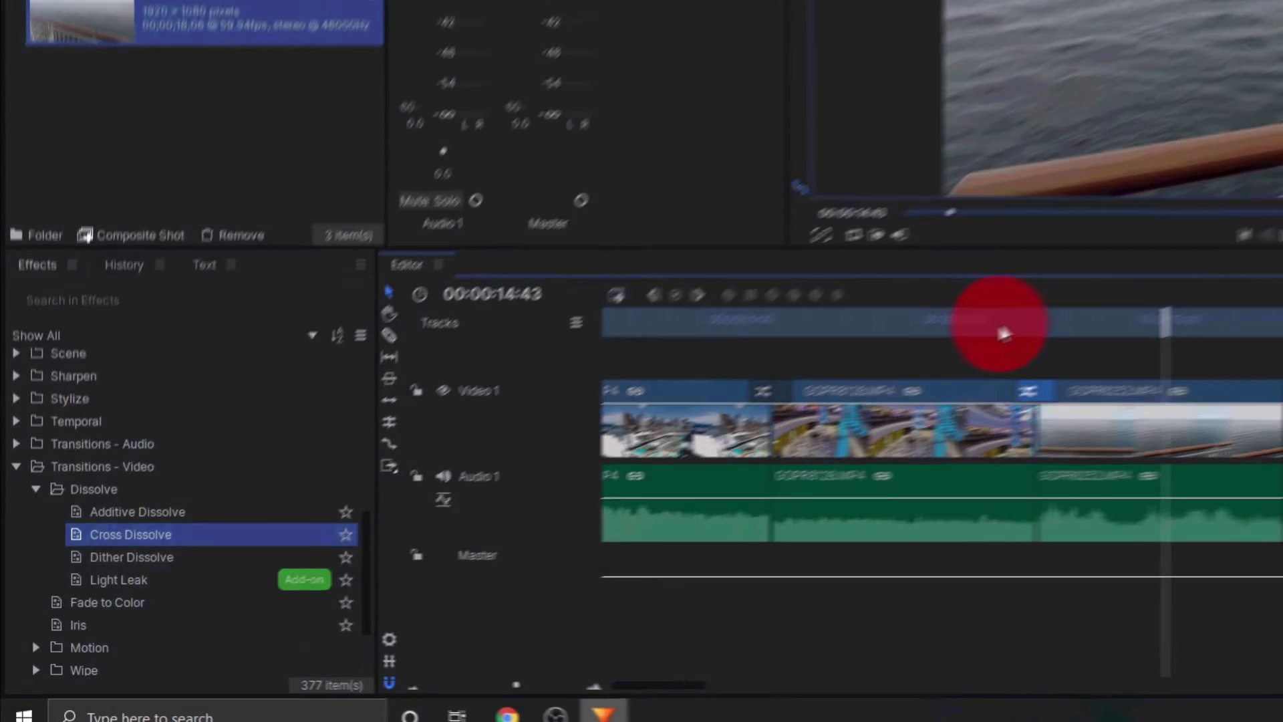
{"action": "left_click", "coordinate": [1002, 333]}
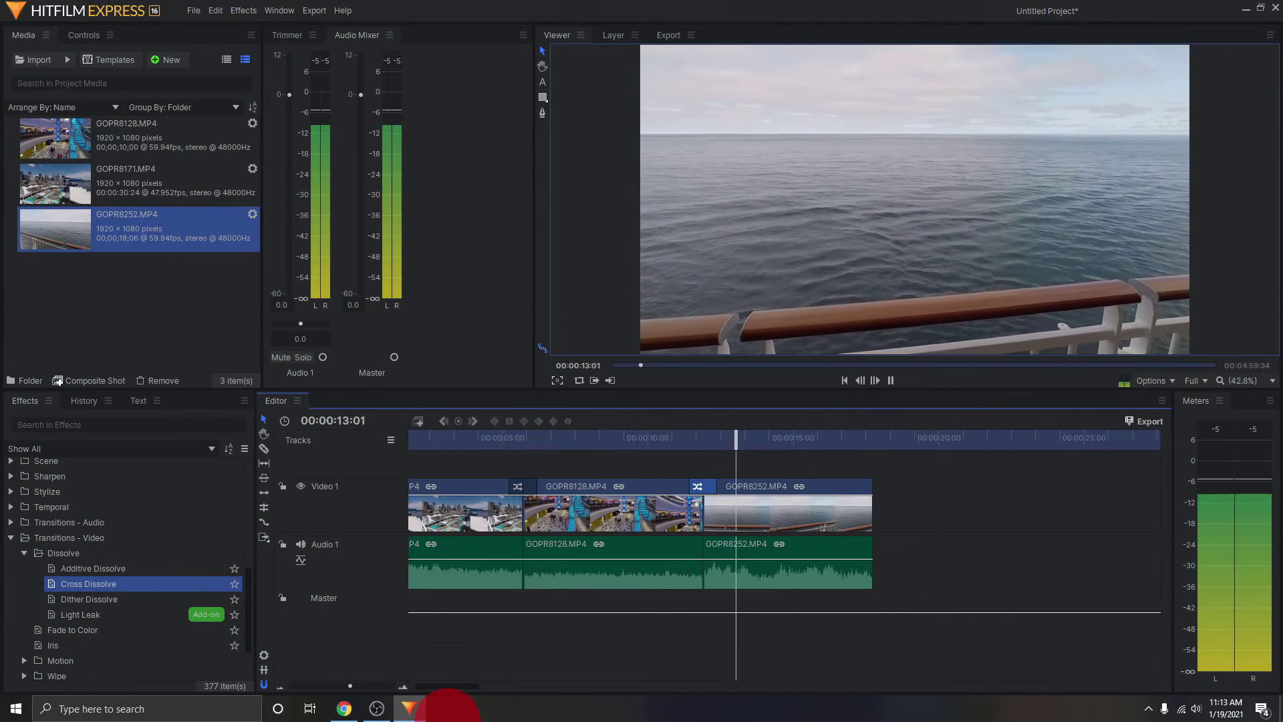
{"action": "key", "text": "space"}
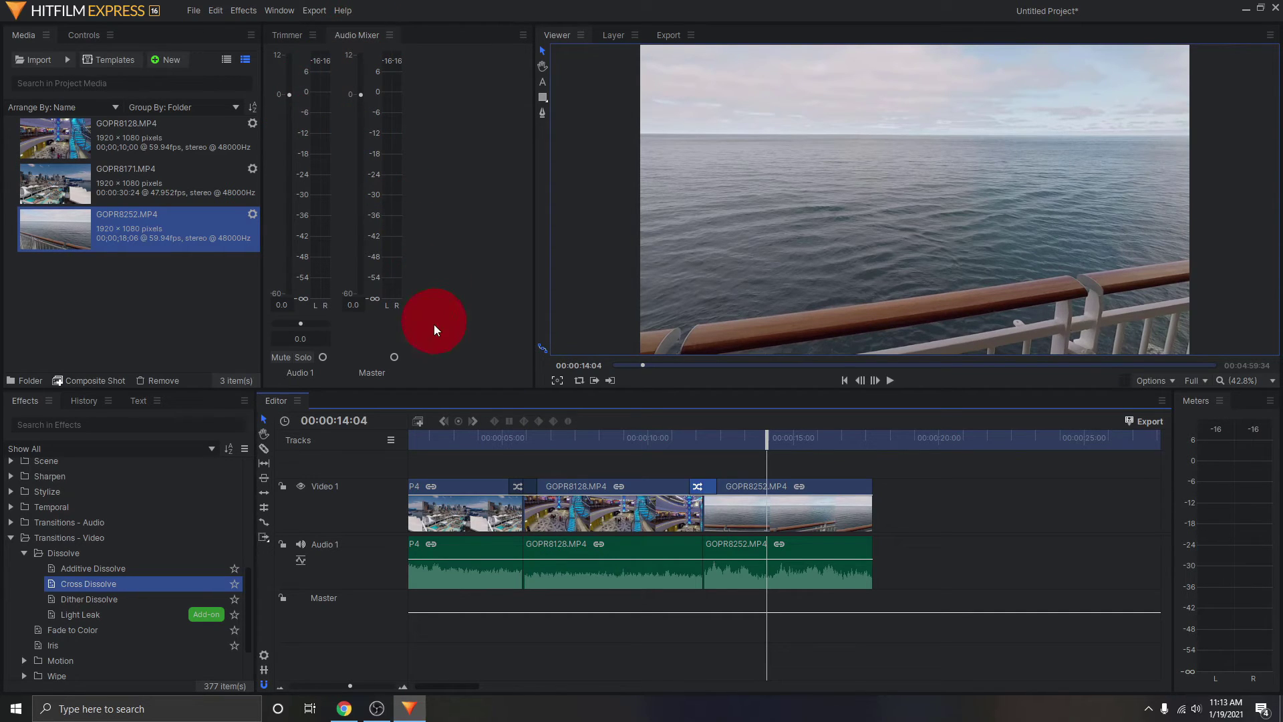
- Lower the Master level to -1.0 dB and reduce the GOPR8252.MP4 clip's audio level, checking the sound by playback
{"action": "mouse_move", "coordinate": [361, 95]}
{"action": "left_mouse_down"}
{"action": "mouse_move", "coordinate": [364, 213]}
{"action": "mouse_move", "coordinate": [364, 96]}
{"action": "left_mouse_up"}
{"action": "left_click", "coordinate": [748, 604]}
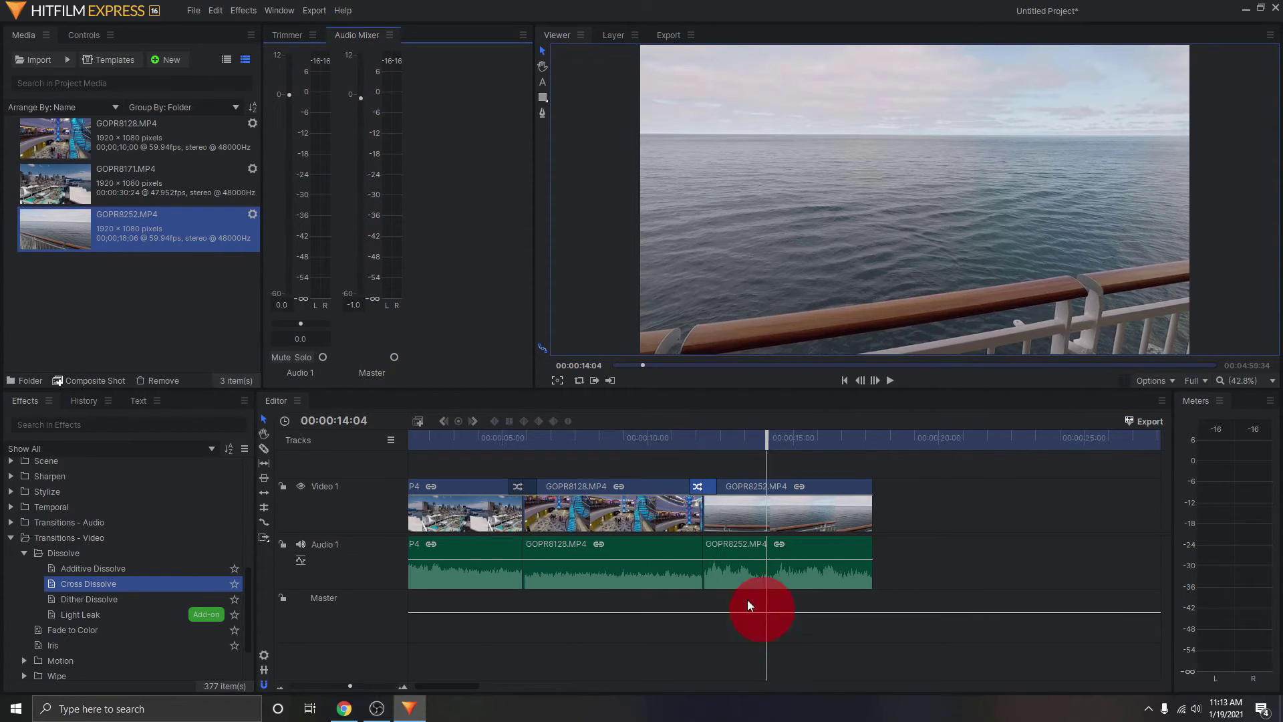
{"action": "left_click", "coordinate": [769, 555]}
{"action": "left_click_drag", "start_coordinate": [847, 552], "coordinate": [811, 568]}
{"action": "left_click", "coordinate": [687, 440]}
{"action": "key", "text": "space"}
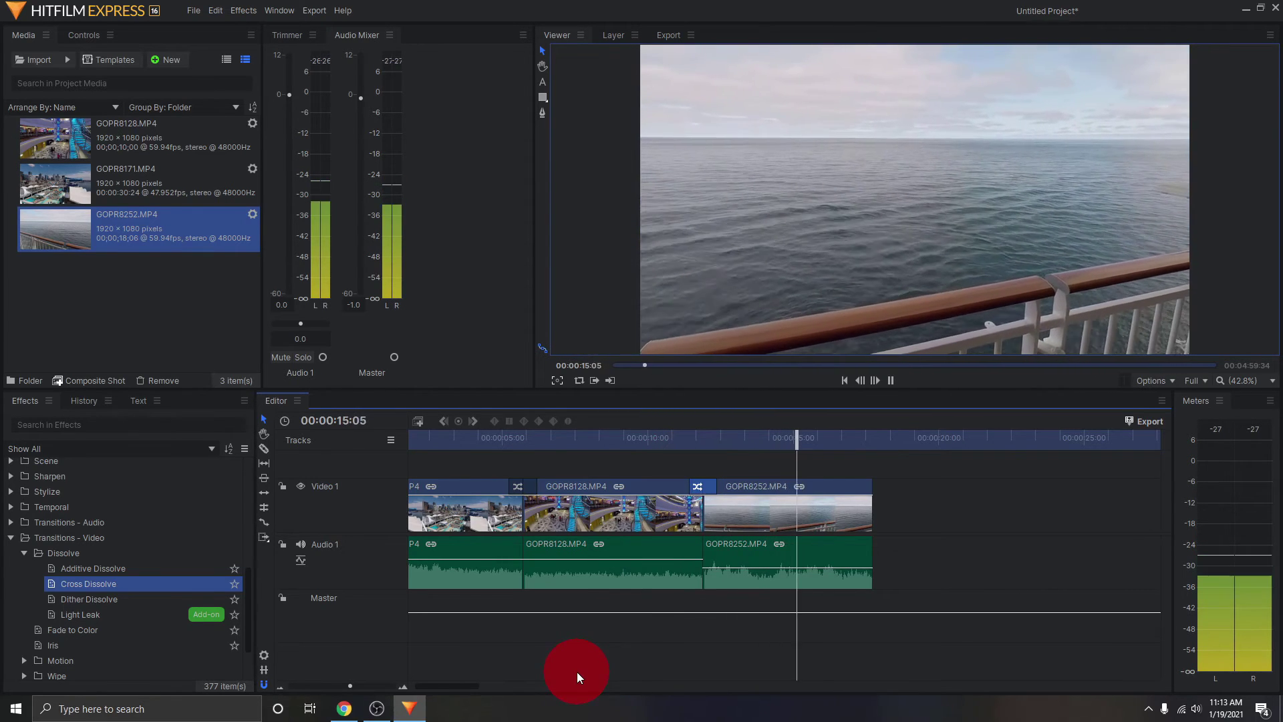
{"action": "key", "text": "space"}
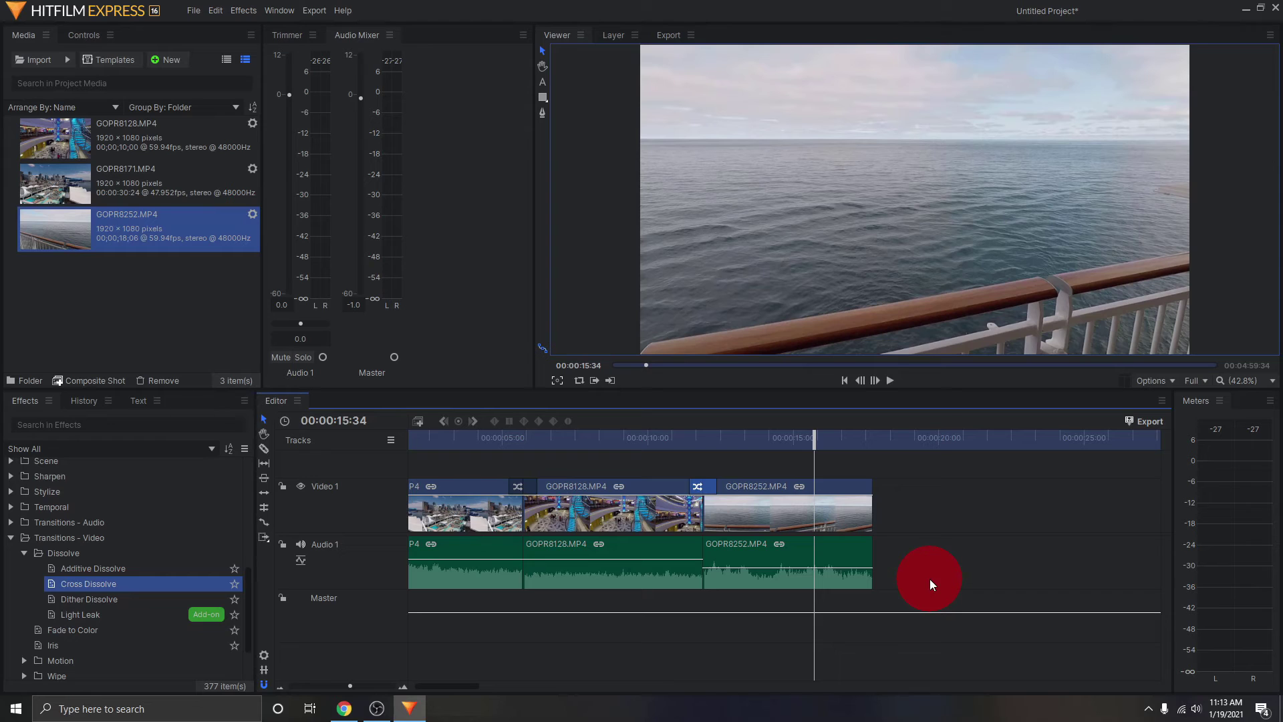
- Shorten the timeline's in-to-out area by moving its out point to shortly after the end of the last clip
{"action": "left_click_drag", "start_coordinate": [339, 684], "coordinate": [296, 687]}
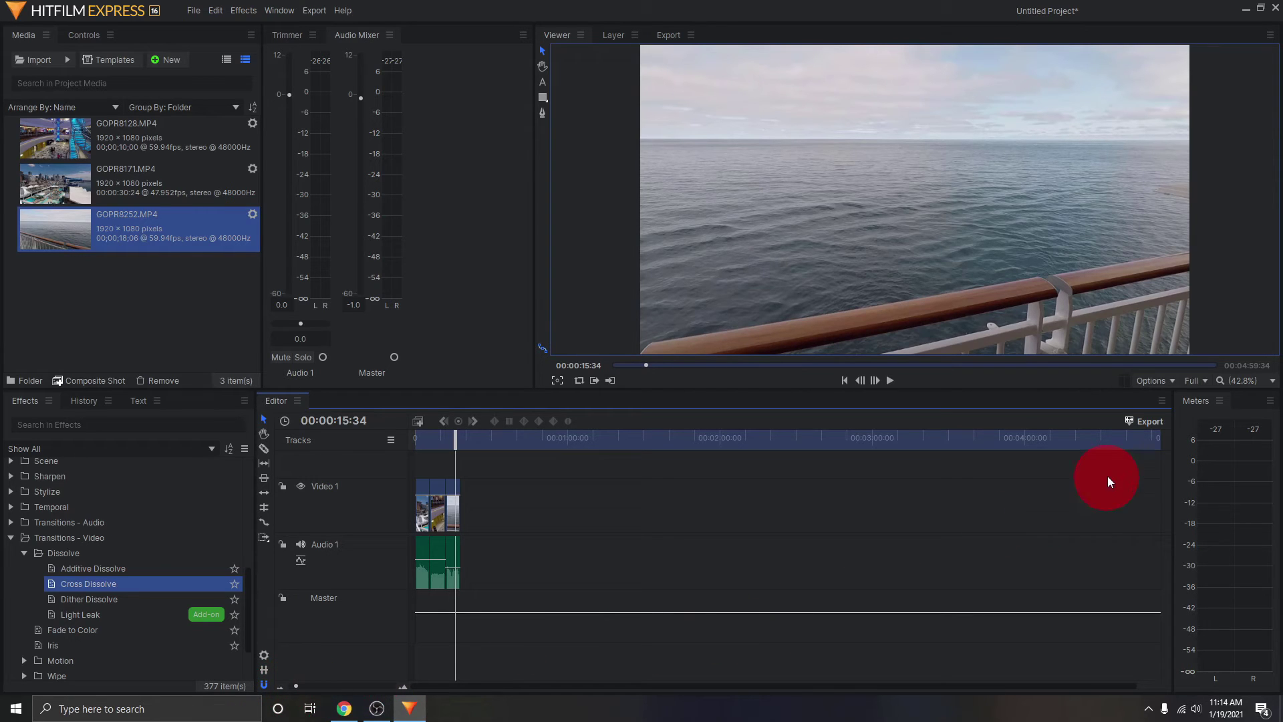
{"action": "left_click_drag", "start_coordinate": [291, 689], "coordinate": [279, 688]}
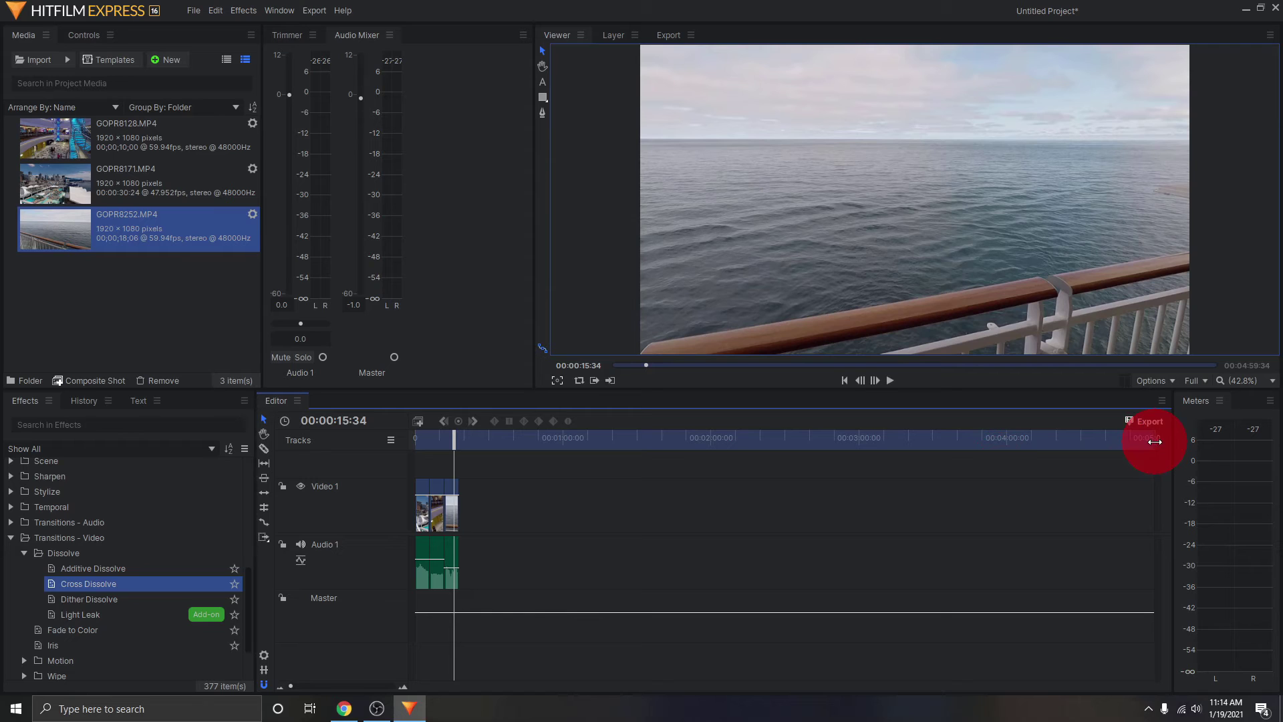
{"action": "left_click_drag", "start_coordinate": [1154, 438], "coordinate": [480, 526]}
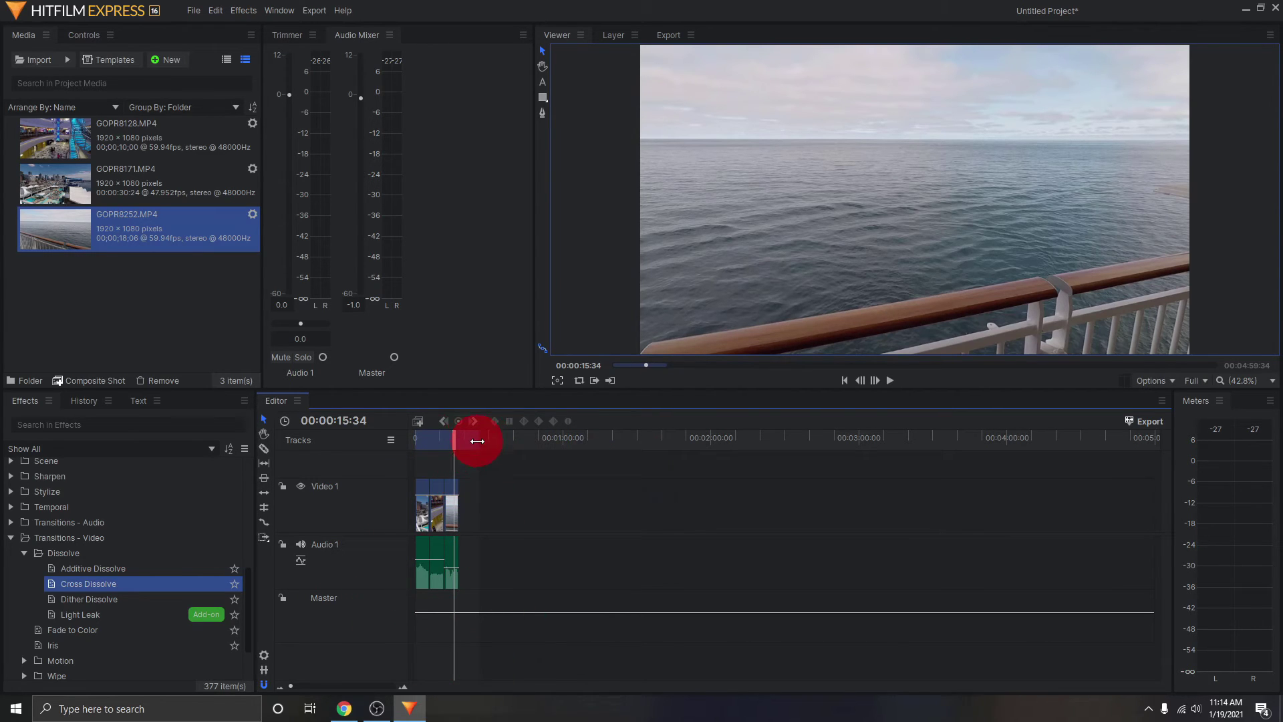
{"action": "mouse_move", "coordinate": [477, 440]}
{"action": "left_mouse_down"}
{"action": "mouse_move", "coordinate": [822, 447]}
{"action": "mouse_move", "coordinate": [480, 459]}
{"action": "left_mouse_up"}
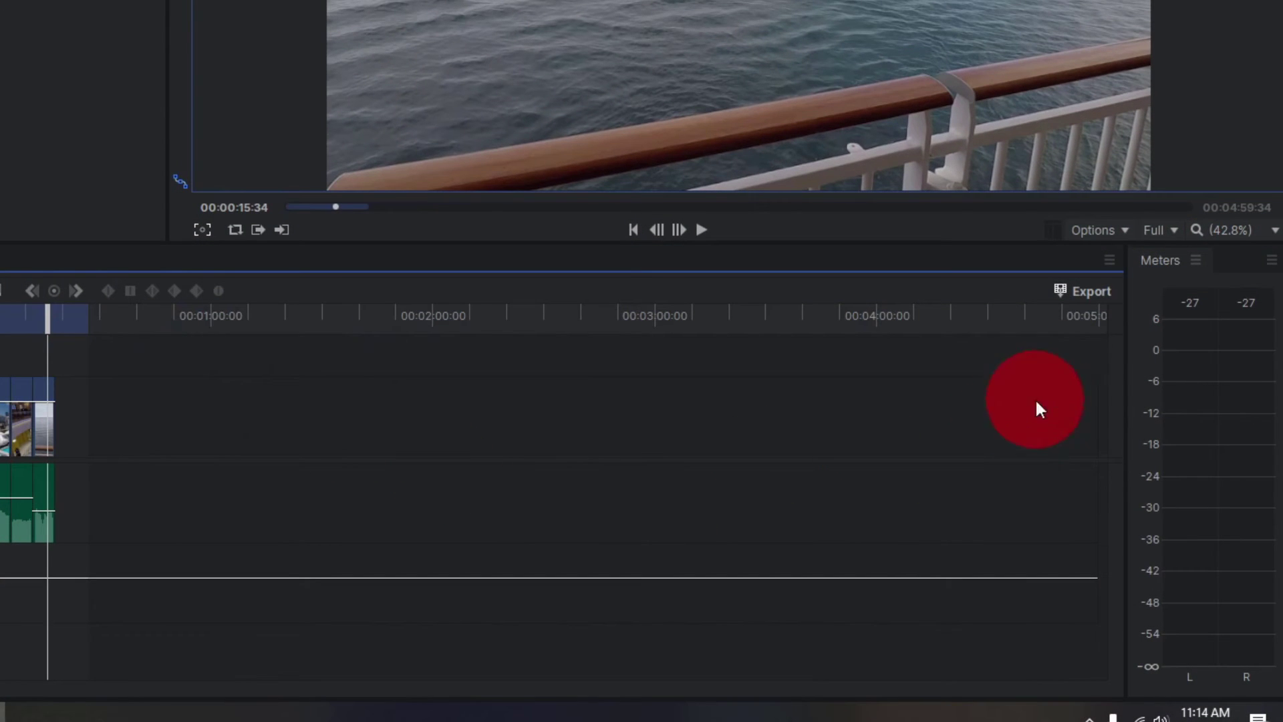
- Add the timeline's Contents to the export queue and view the queued item
{"action": "left_click", "coordinate": [1096, 292]}
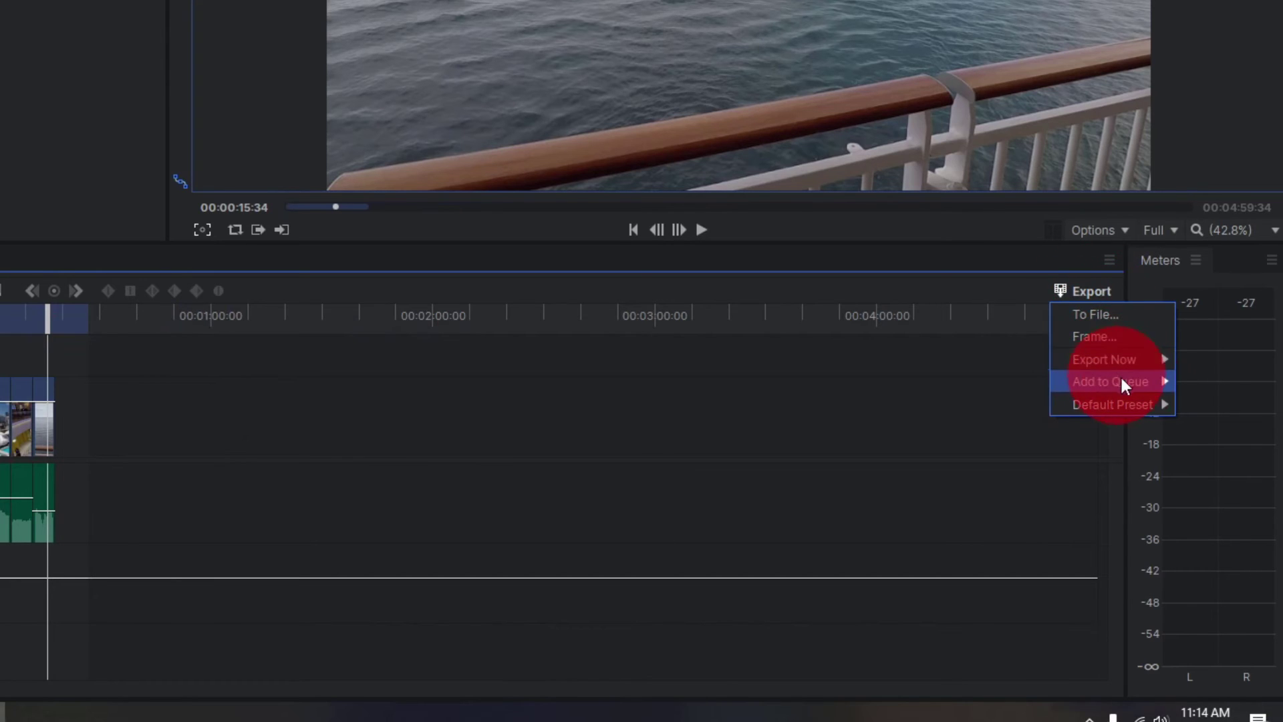
{"action": "mouse_move", "coordinate": [1129, 381]}
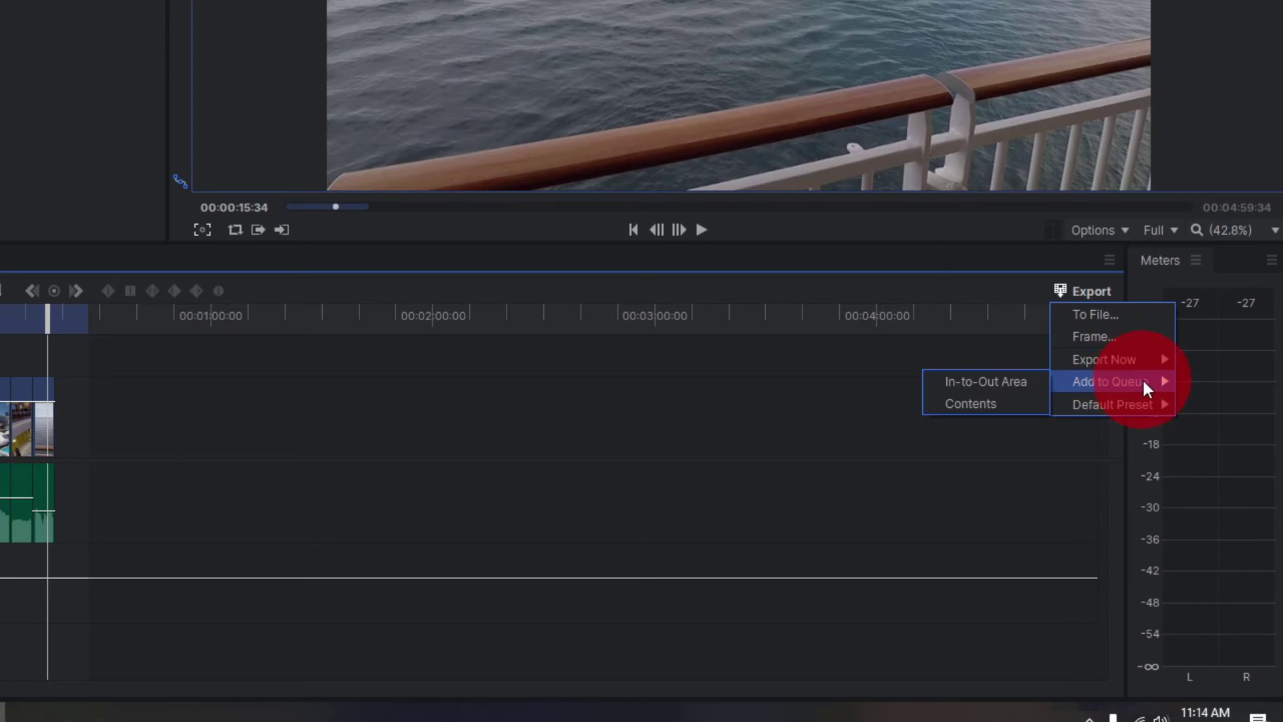
{"action": "left_click", "coordinate": [991, 405]}
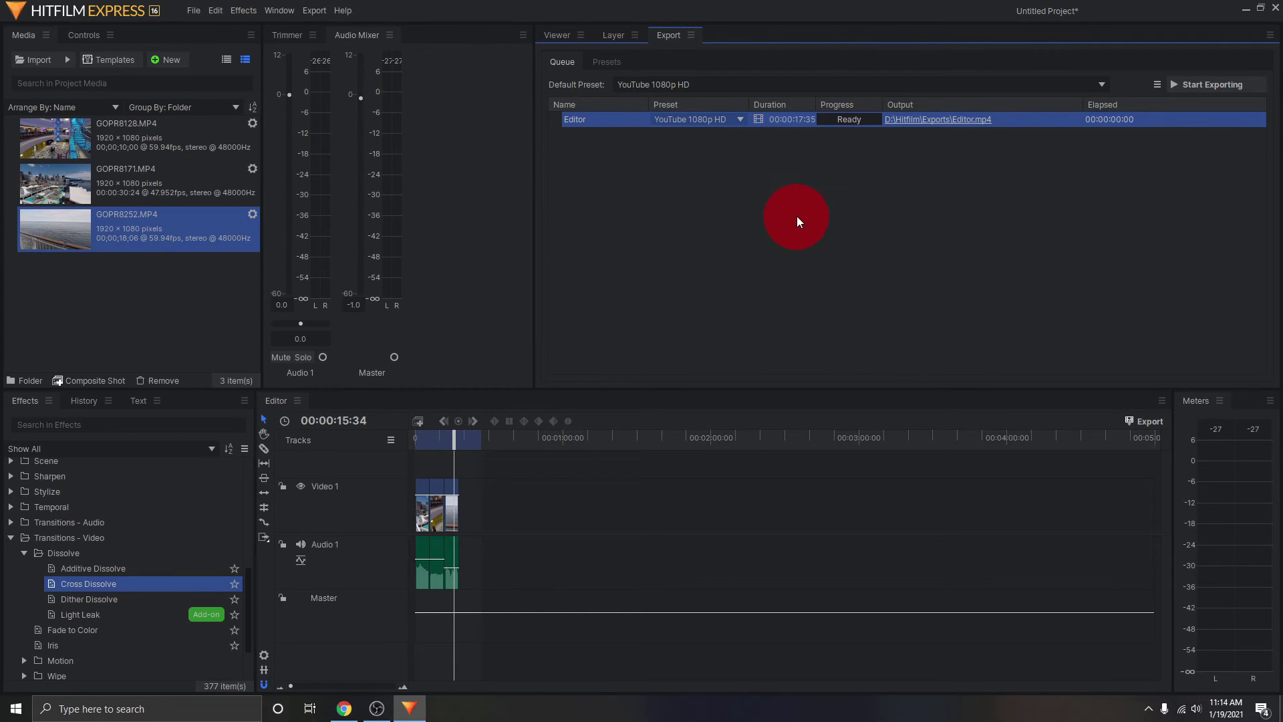
{"action": "left_click", "coordinate": [556, 37]}
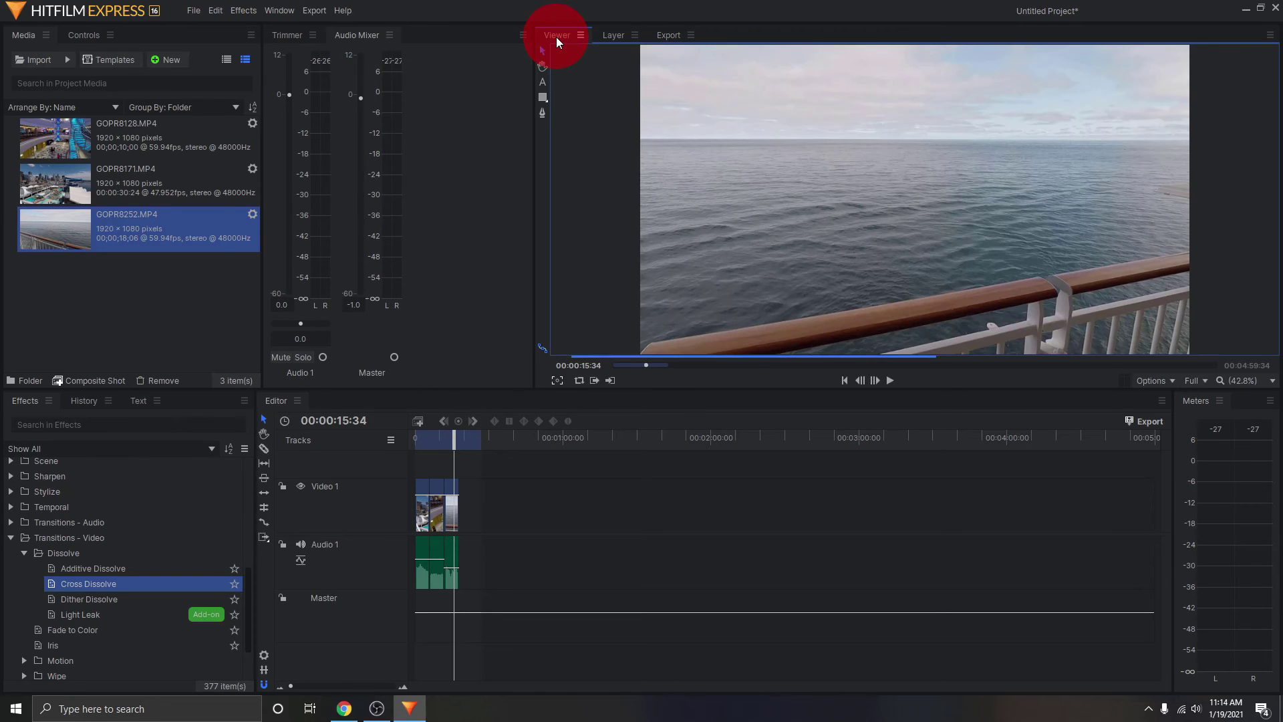
{"action": "left_click", "coordinate": [666, 39]}
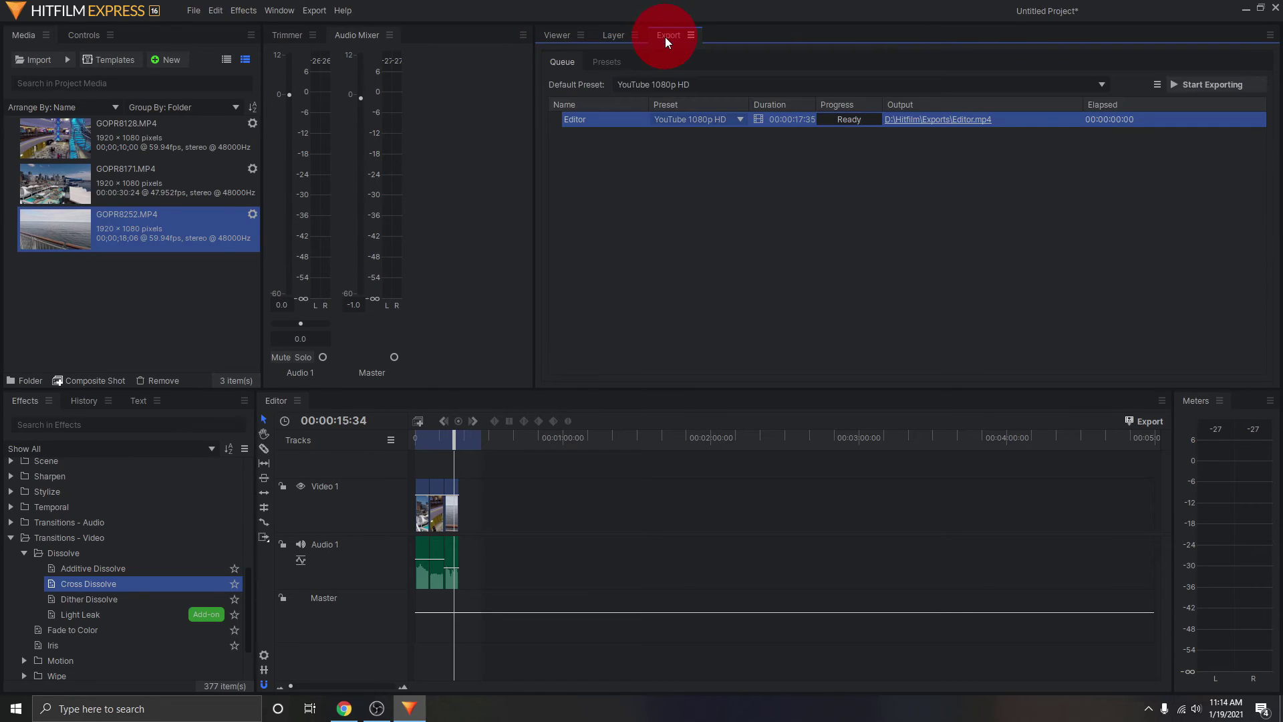
- Choose the YouTube 1080p HD preset for the queued export and set its output to an MP4 named Combined Video on the Desktop
{"action": "left_click", "coordinate": [727, 120]}
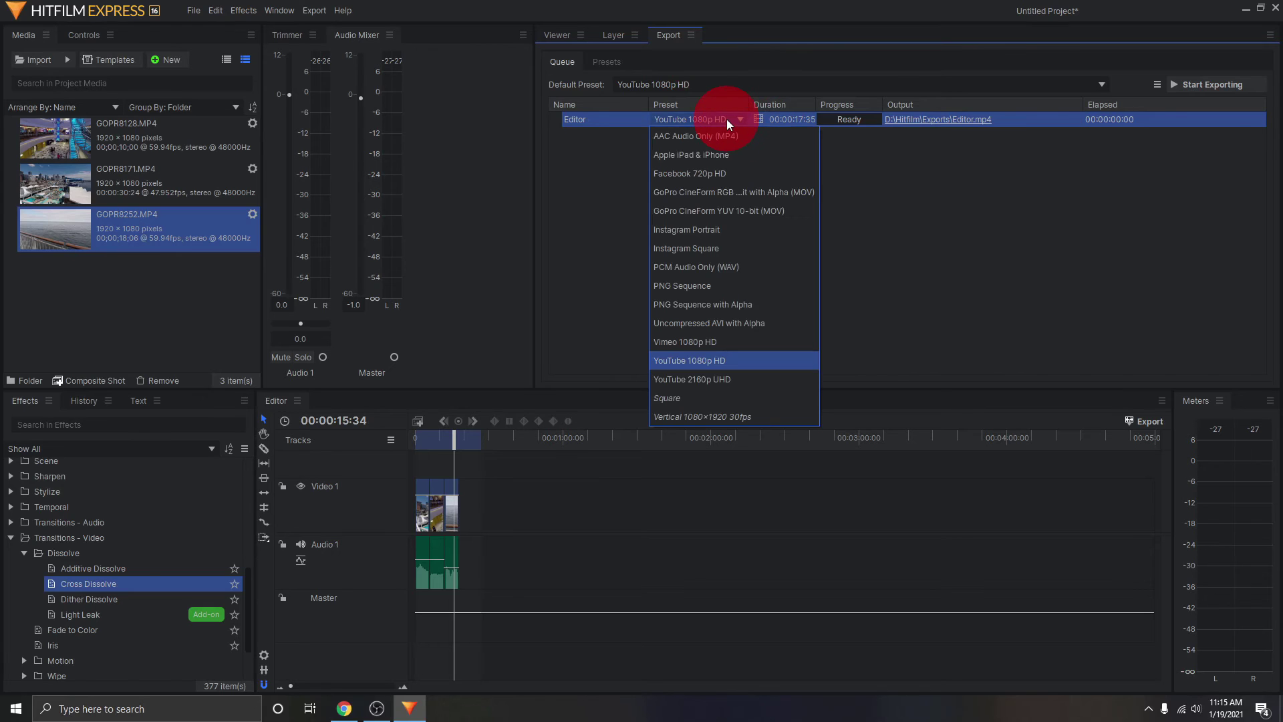
{"action": "left_click", "coordinate": [774, 357]}
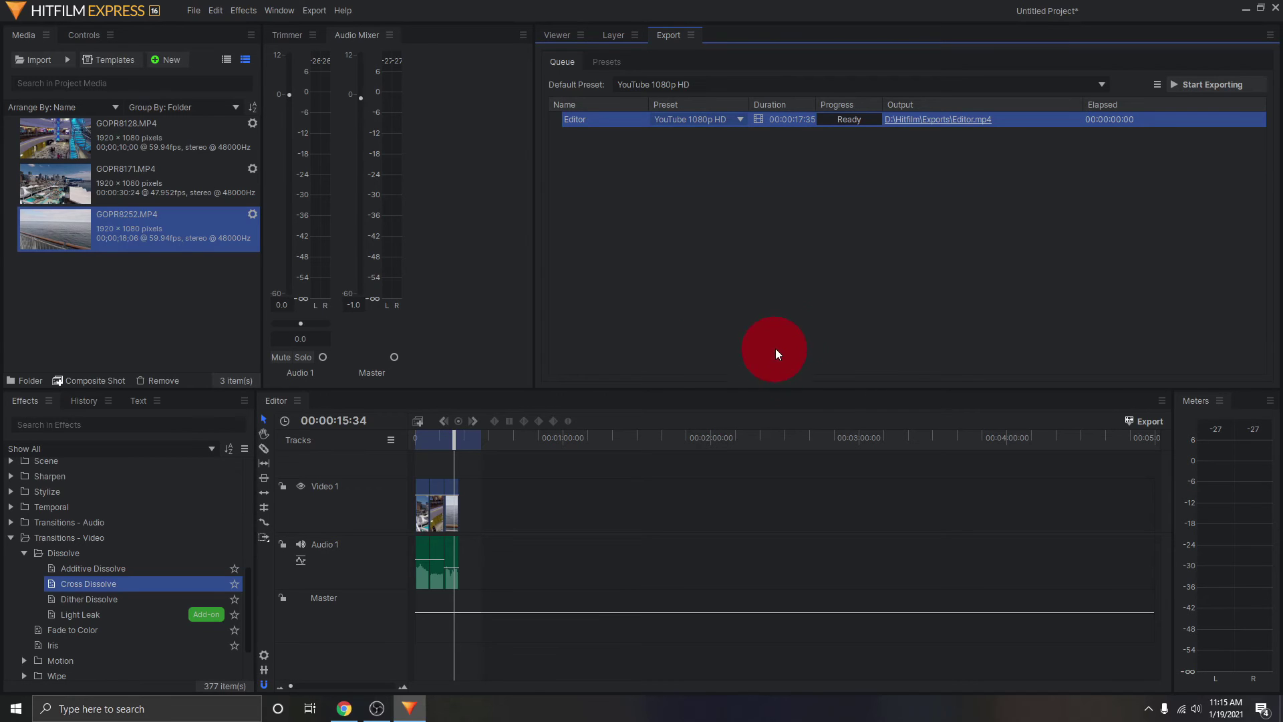
{"action": "left_click", "coordinate": [945, 123]}
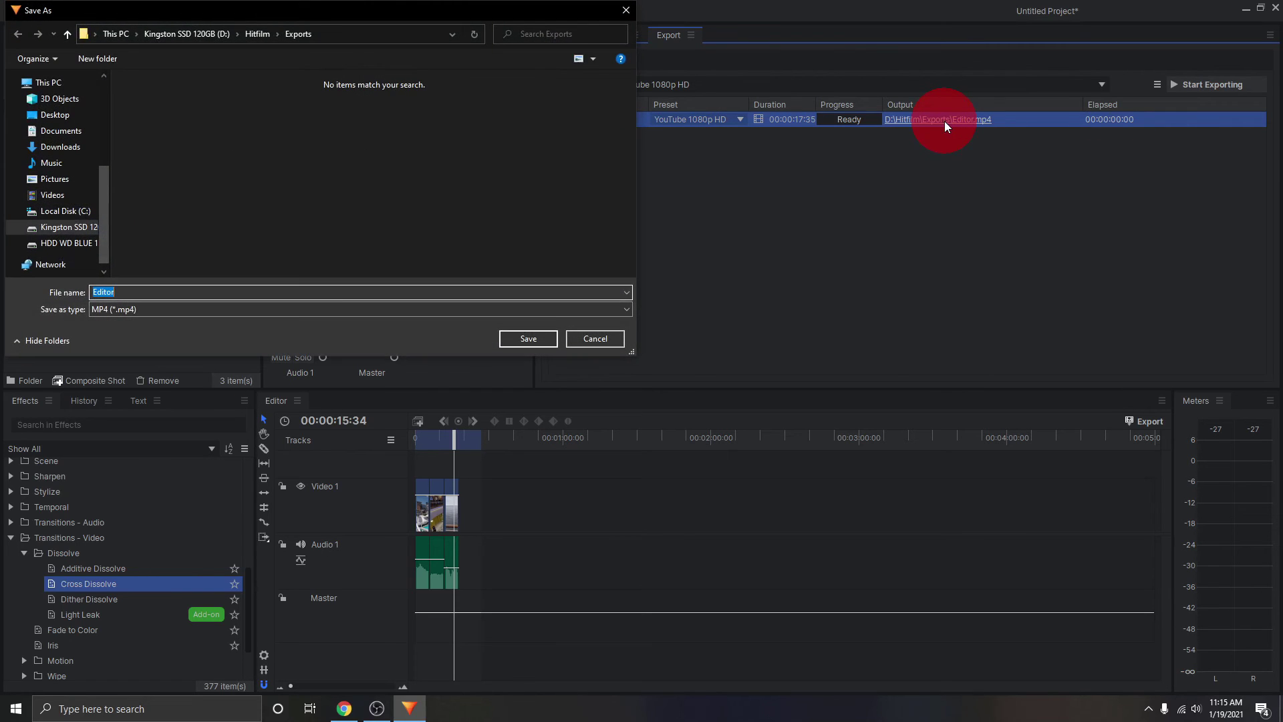
{"action": "left_click_drag", "start_coordinate": [481, 12], "coordinate": [805, 129]}
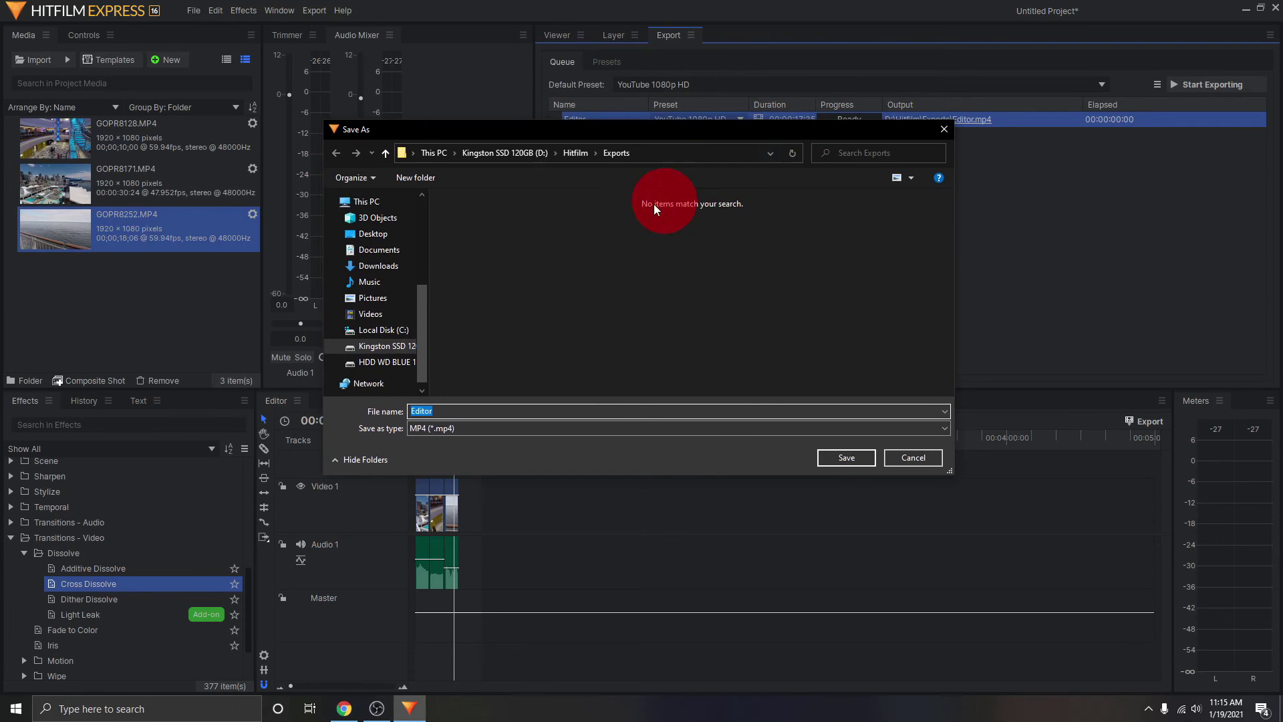
{"action": "left_click", "coordinate": [373, 234]}
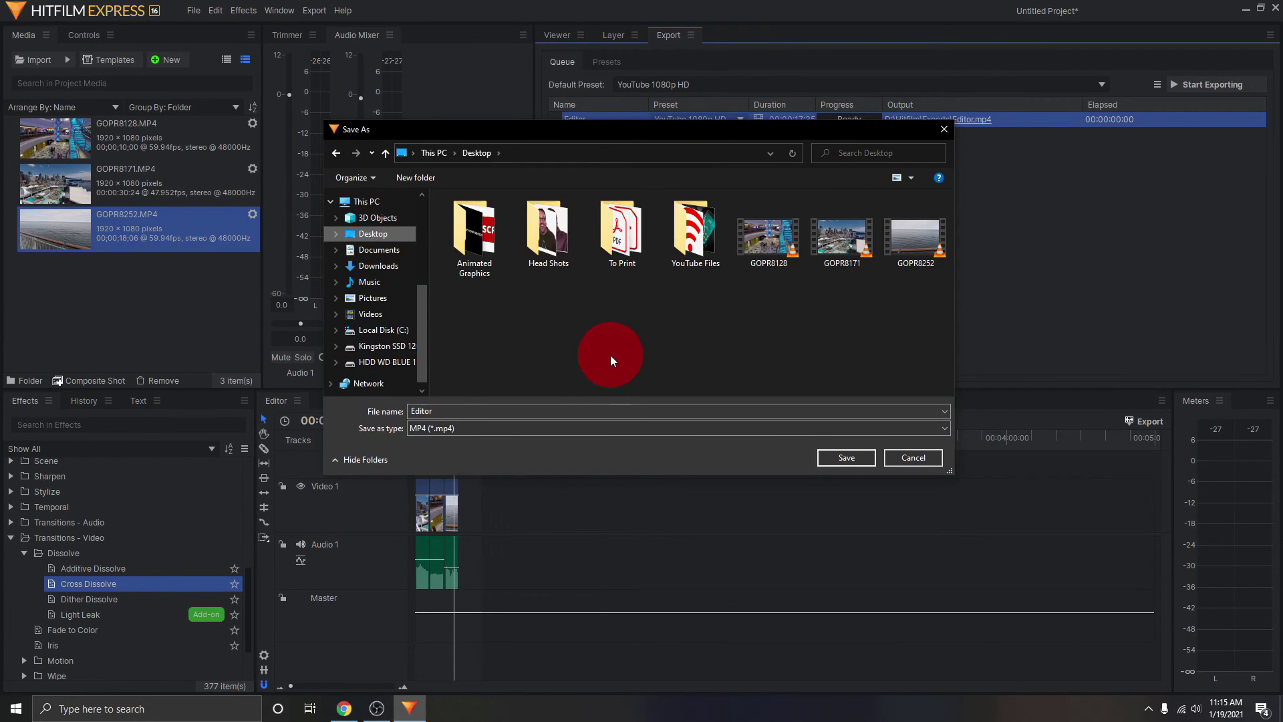
{"action": "double_click", "coordinate": [458, 411]}
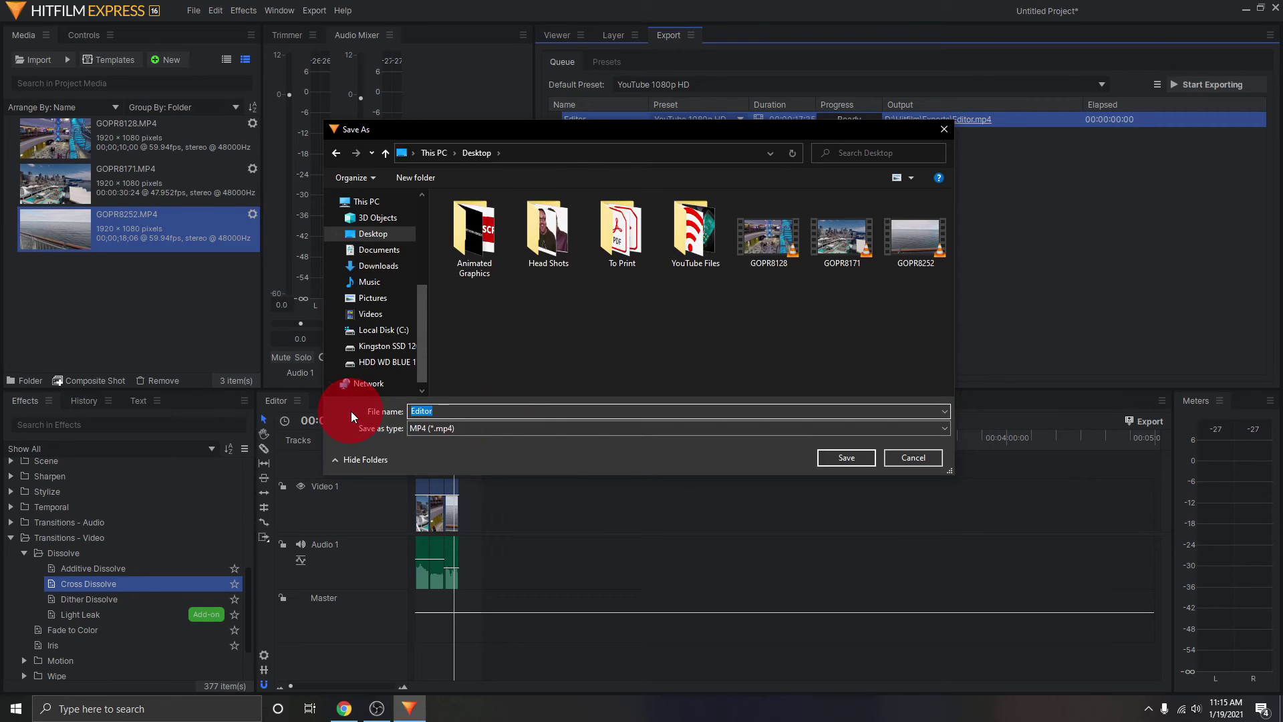
{"action": "type", "text": "Combined Video"}
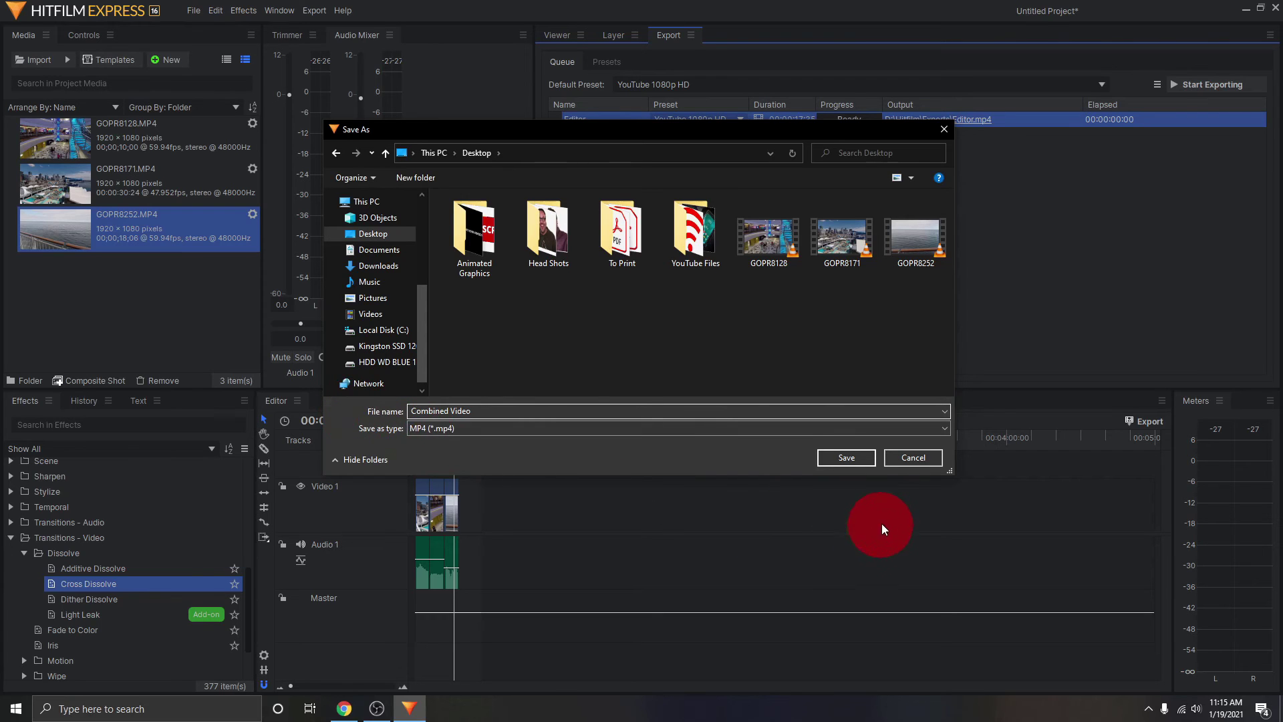
{"action": "left_click", "coordinate": [856, 467]}
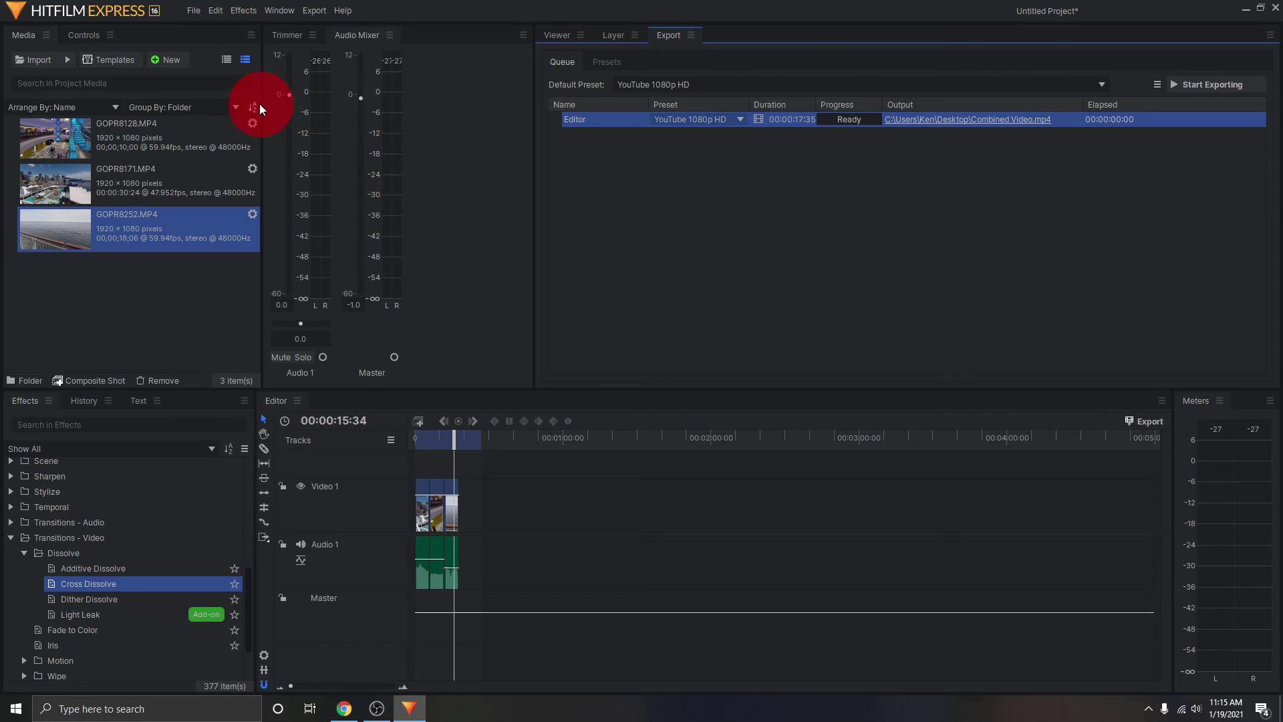
- Save the project as Combined Video in the Project File folder and start exporting the queued video
{"action": "left_click", "coordinate": [193, 11]}
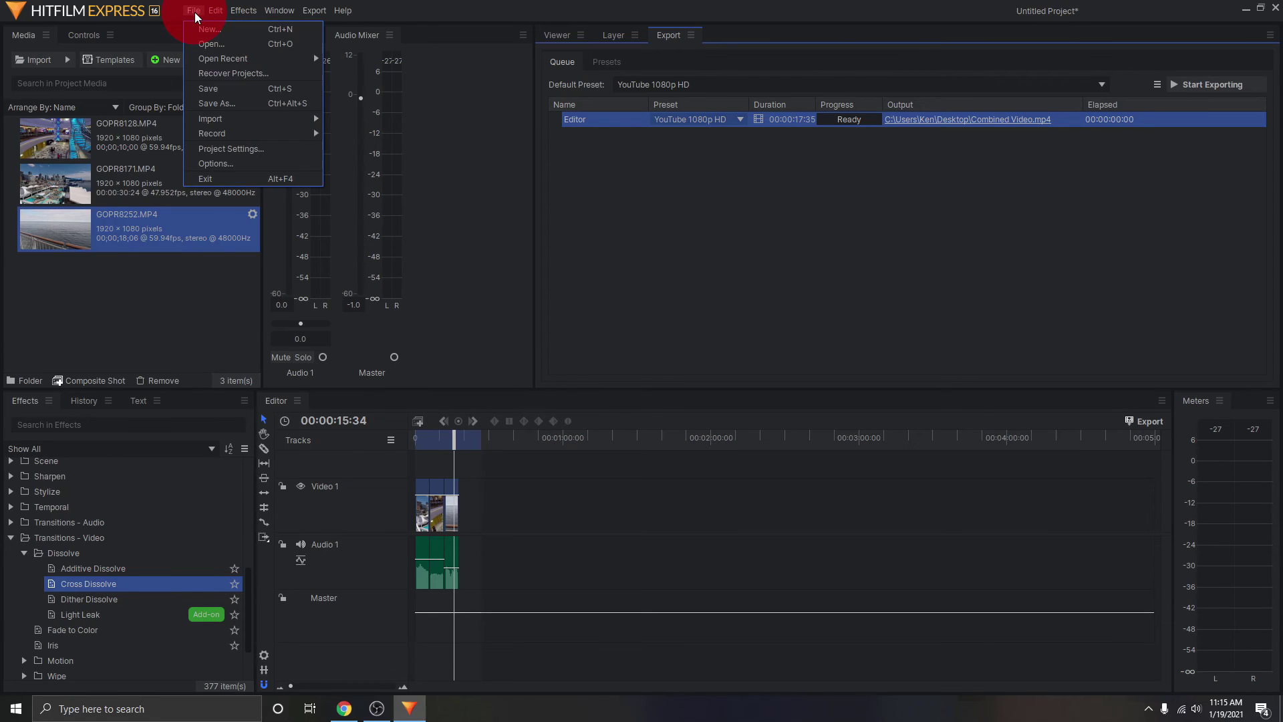
{"action": "left_click", "coordinate": [261, 107]}
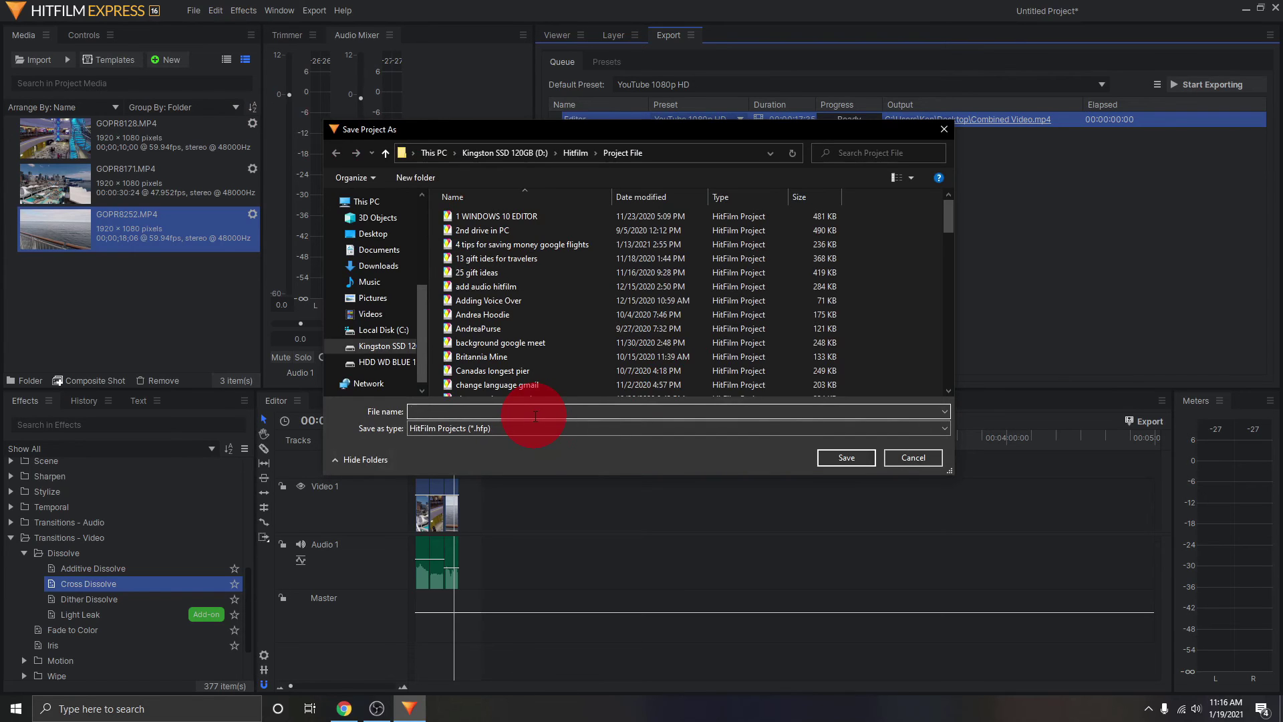
{"action": "type", "text": "Combined Video"}
{"action": "left_click", "coordinate": [854, 463]}
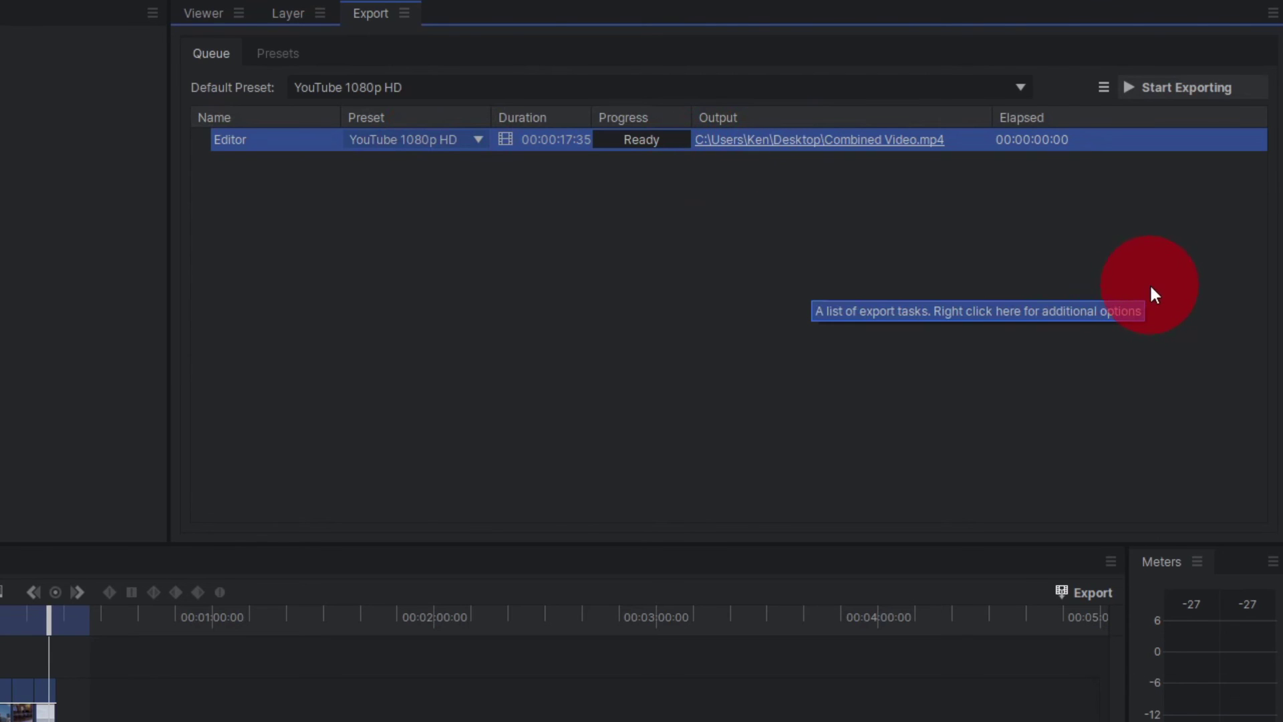
{"action": "left_click", "coordinate": [1202, 88]}
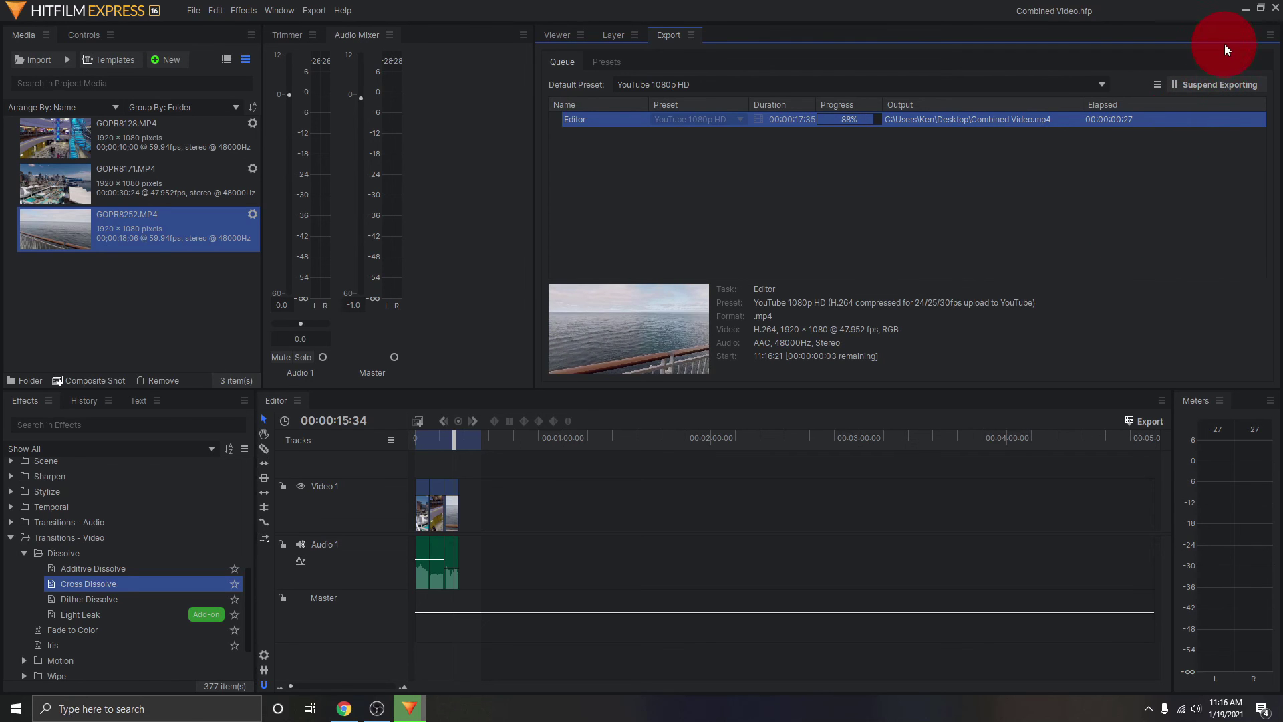
- Switch to the desktop and play the exported Combined Video file in VLC media player
{"action": "left_click", "coordinate": [1259, 11]}
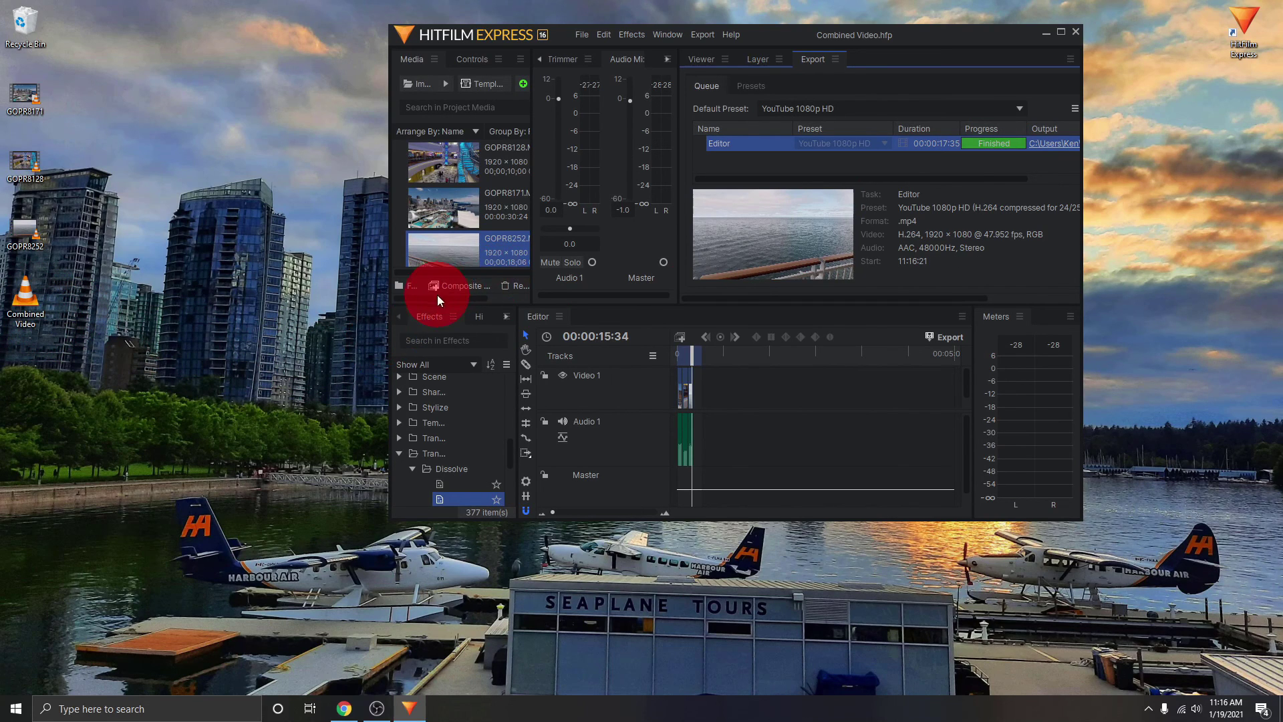
{"action": "left_click", "coordinate": [1062, 33]}
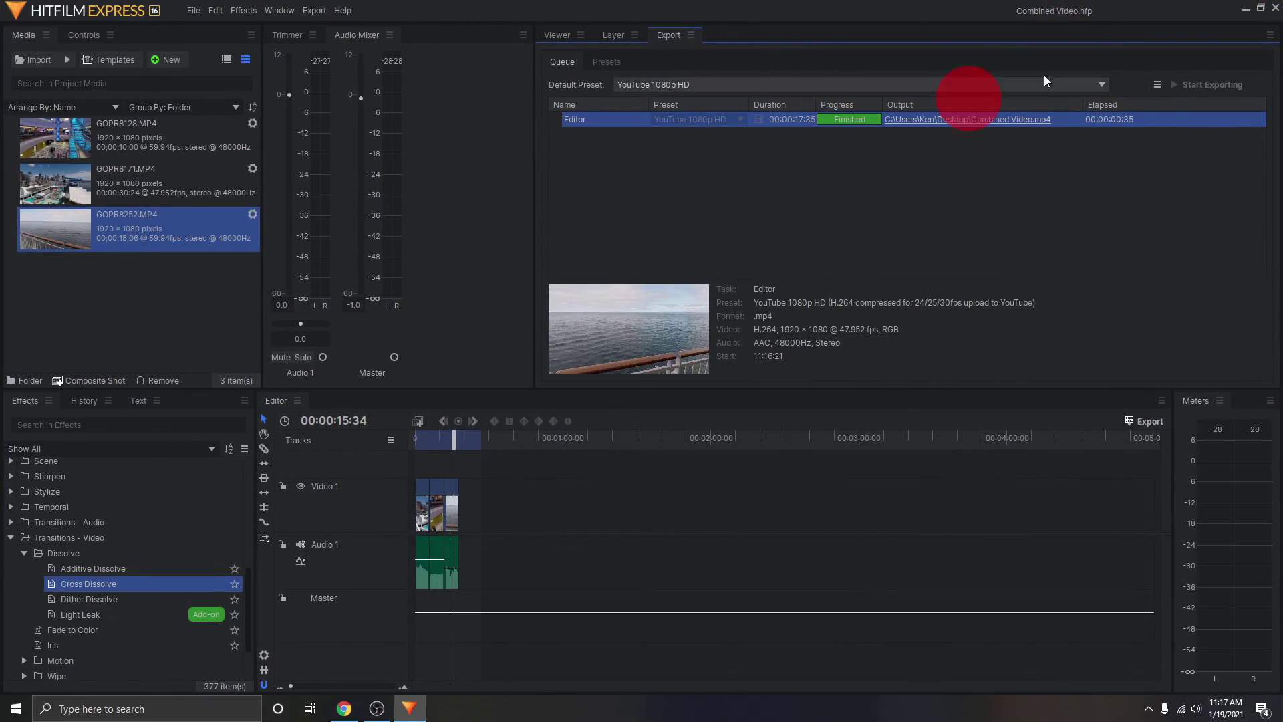
{"action": "left_click", "coordinate": [1245, 9]}
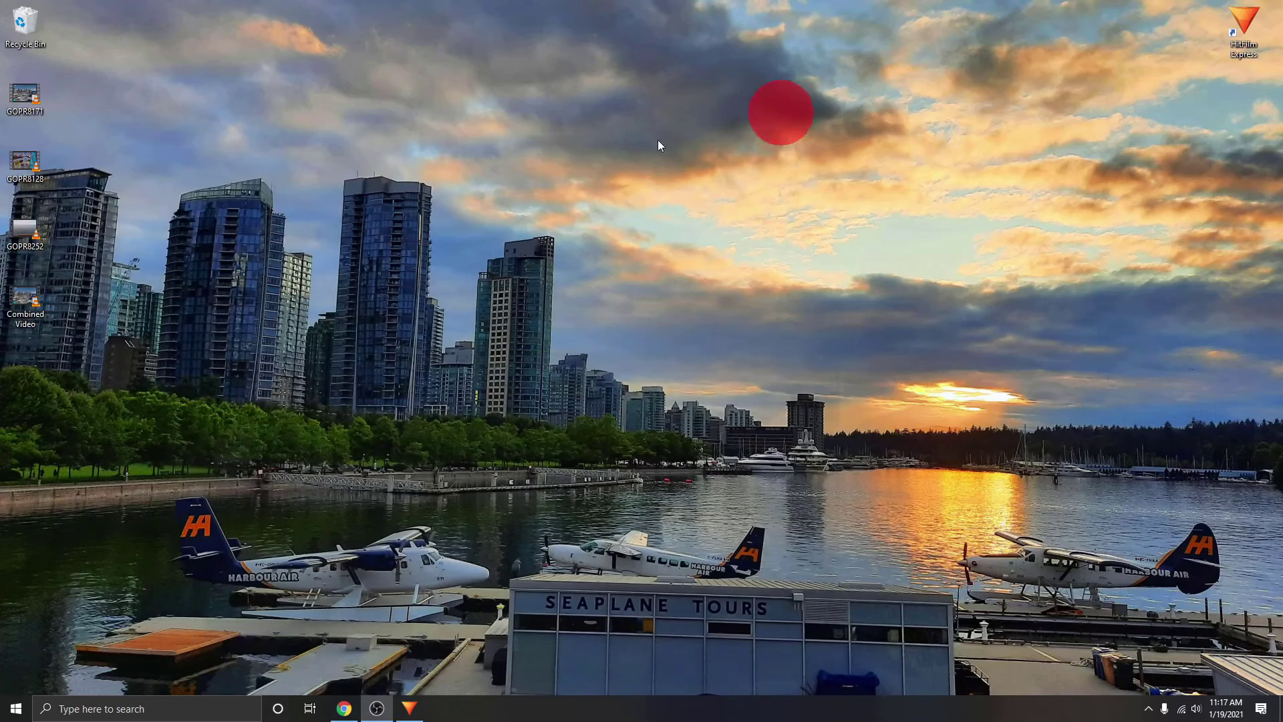
{"action": "double_click", "coordinate": [31, 297]}
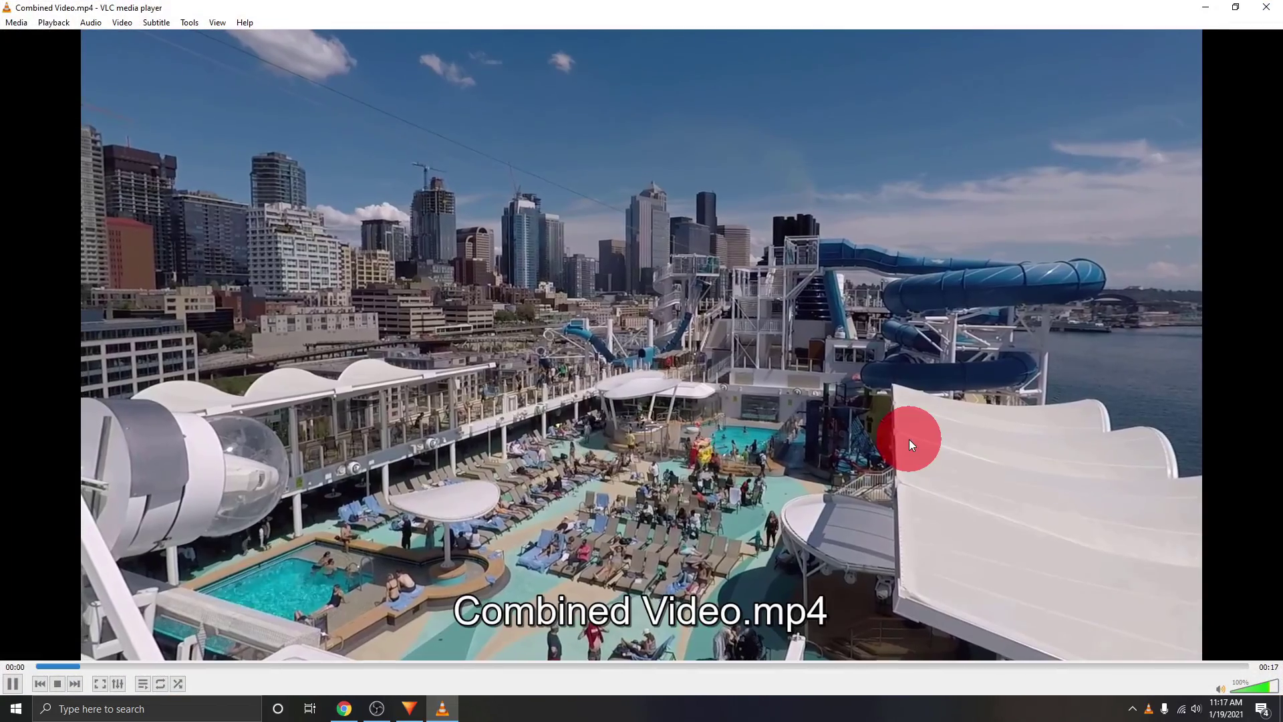